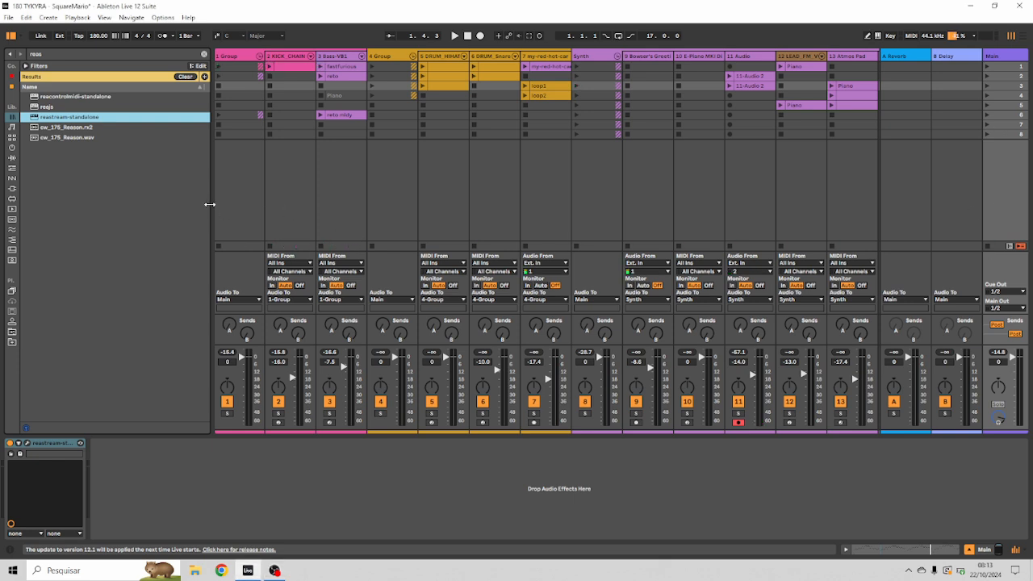
Narrow the browser to make room for more tracks and hide the In/Out section of the mixer
drag(211, 202, 140, 192)
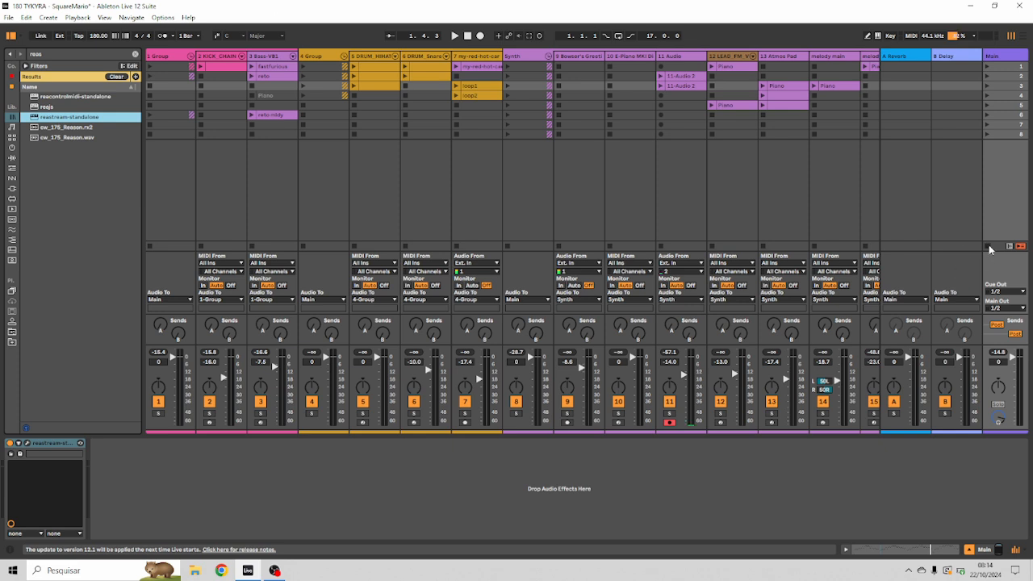
right_click(1017, 551)
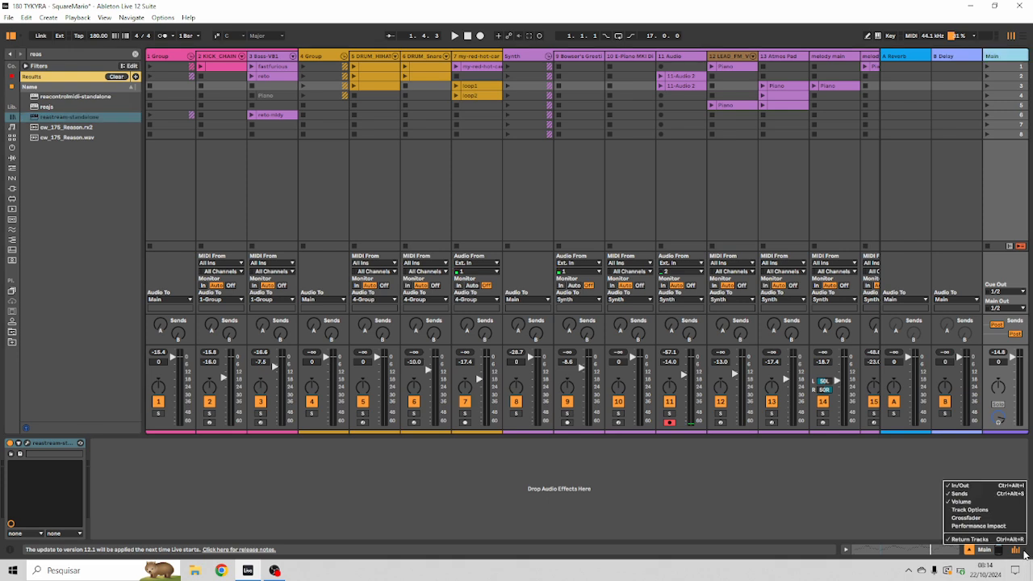
click(979, 486)
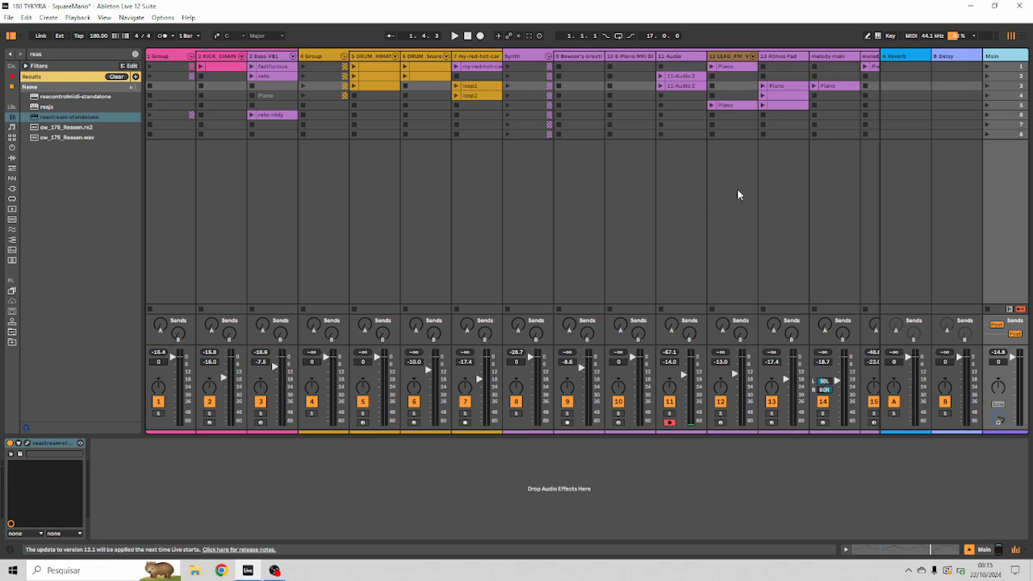
Dismiss the low-battery notice and open the scene 8 Piano clip on the full track, showing its whole length
drag(706, 216, 323, 214)
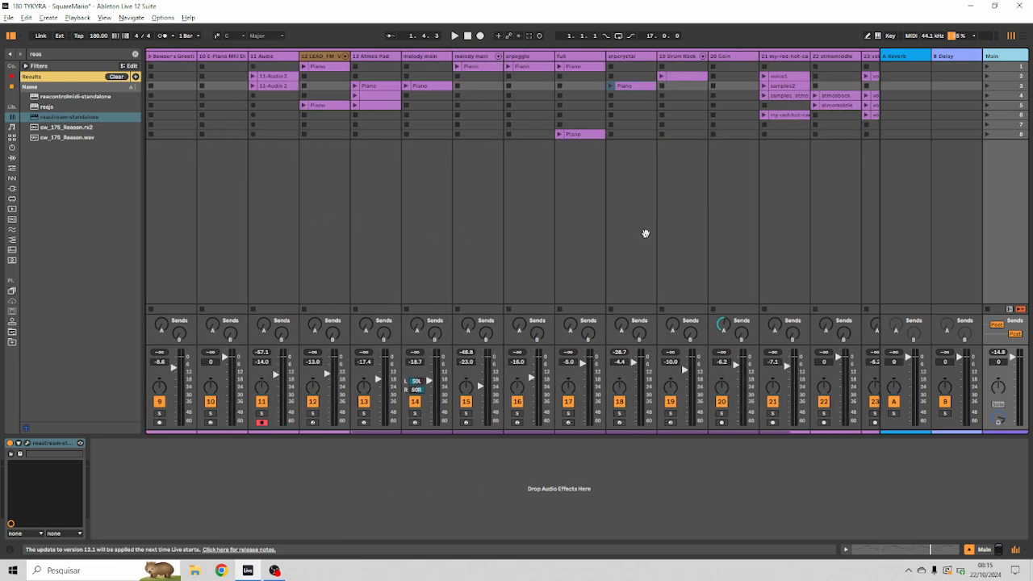
drag(645, 233, 588, 229)
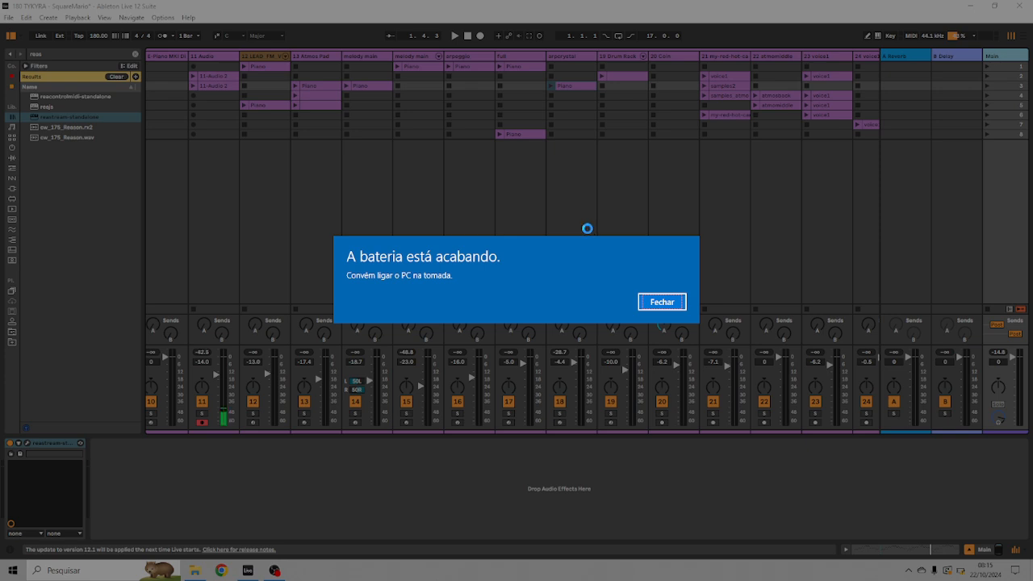
key(Return)
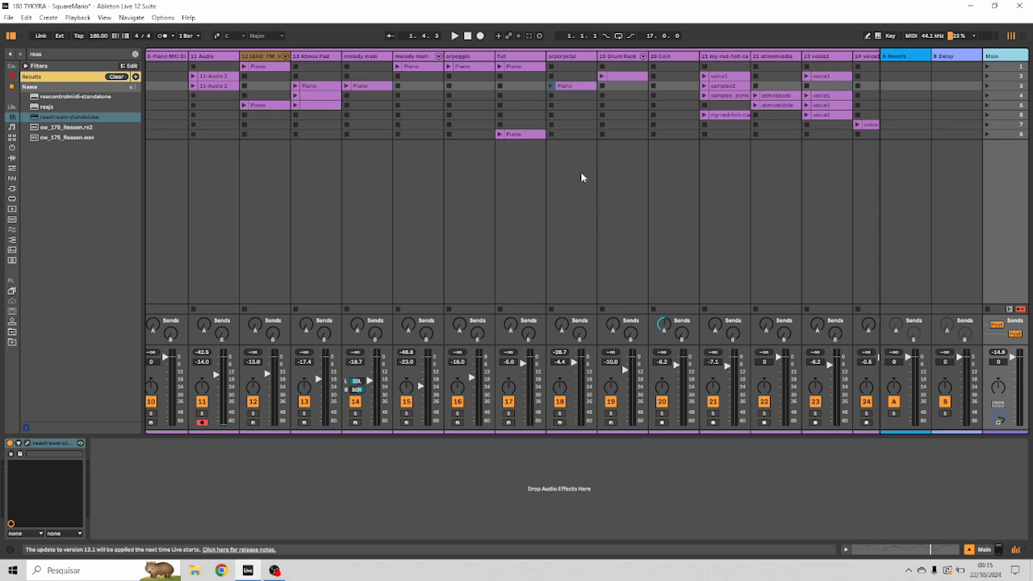
double_click(522, 135)
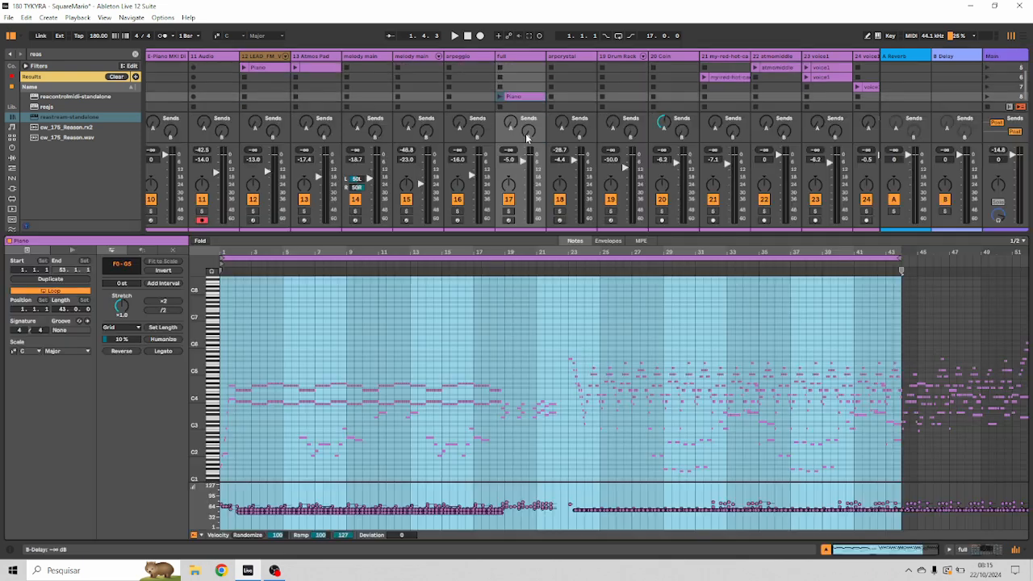
drag(901, 257, 877, 267)
double_click(700, 252)
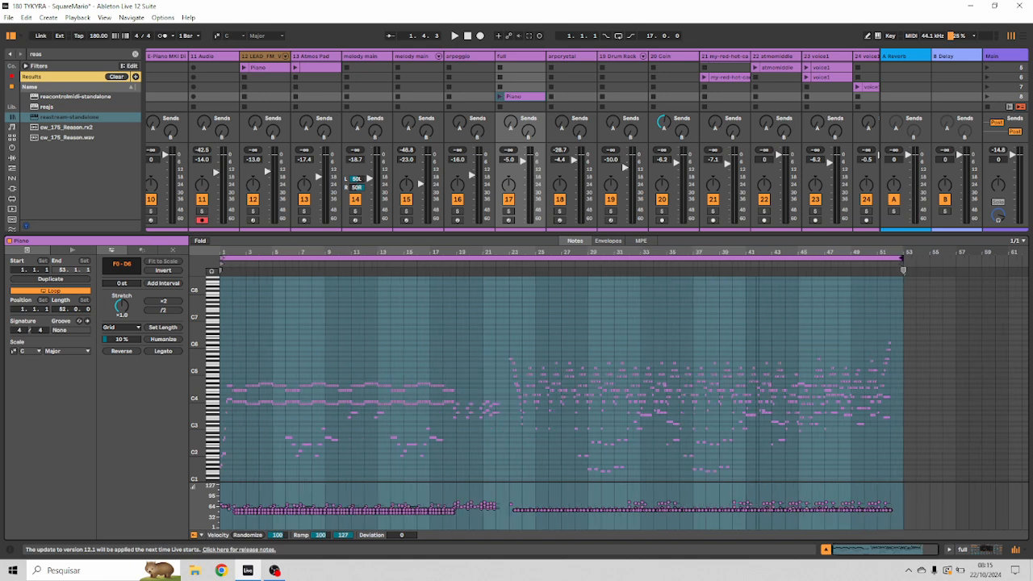
click(394, 322)
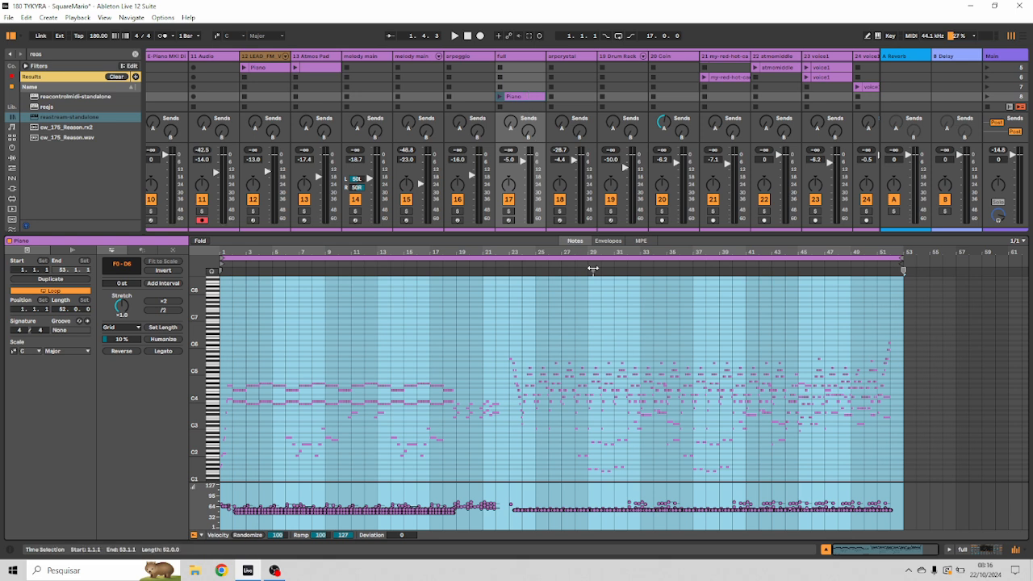
Show the full track's instrument and play its scene 8 Piano clip while following the notes, stopping playback at the end
double_click(526, 57)
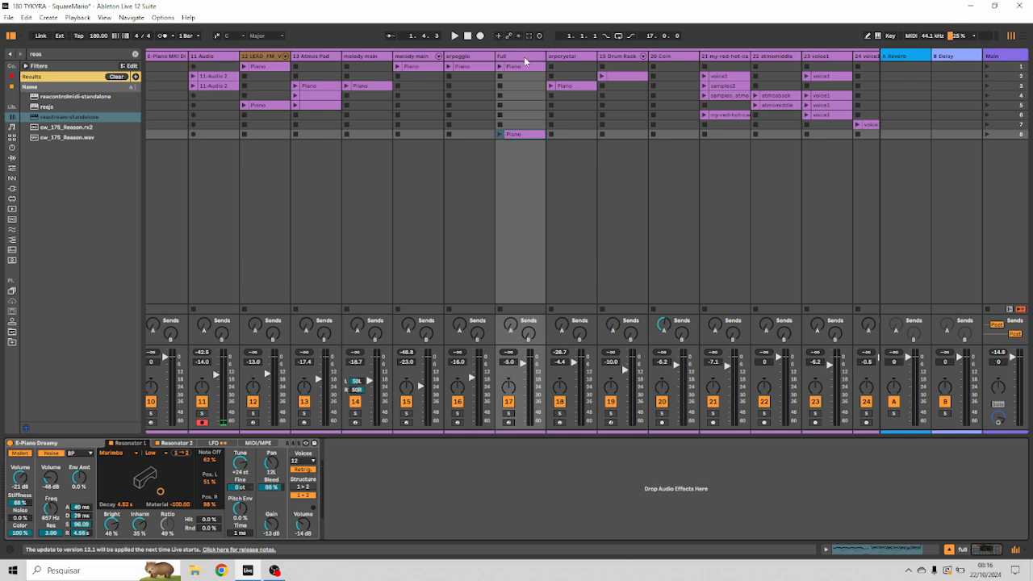
click(500, 139)
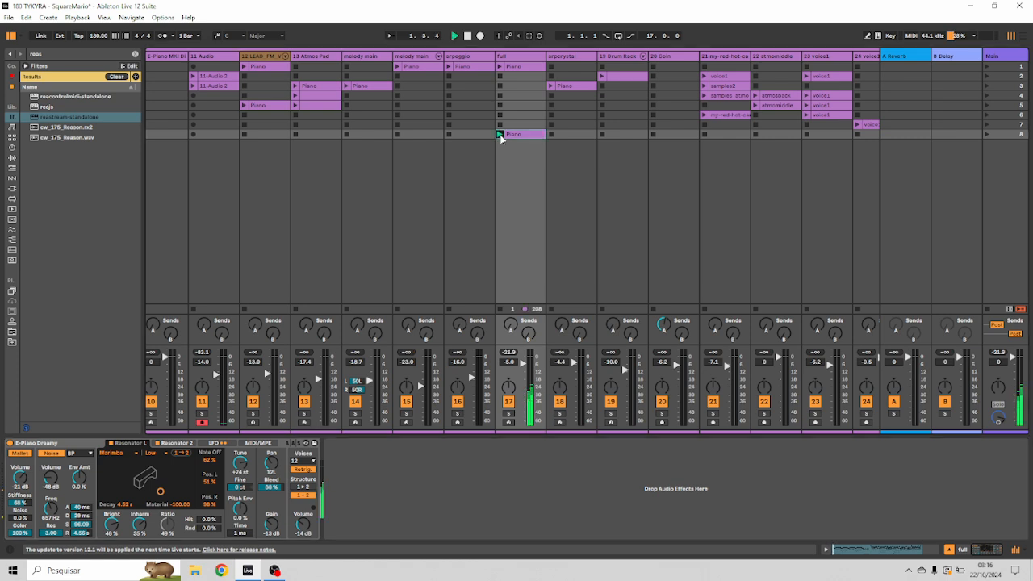
double_click(528, 135)
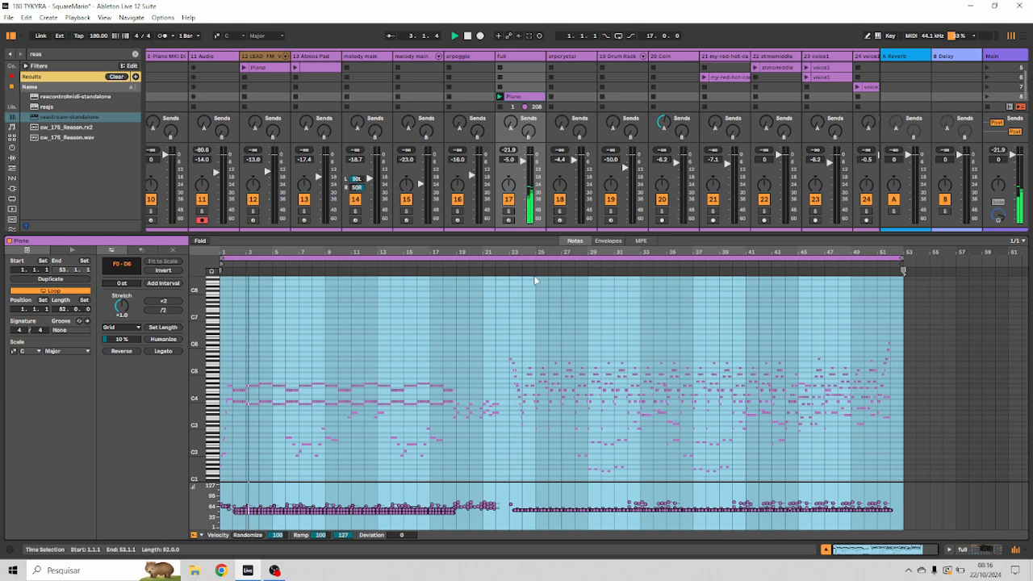
drag(528, 252, 846, 292)
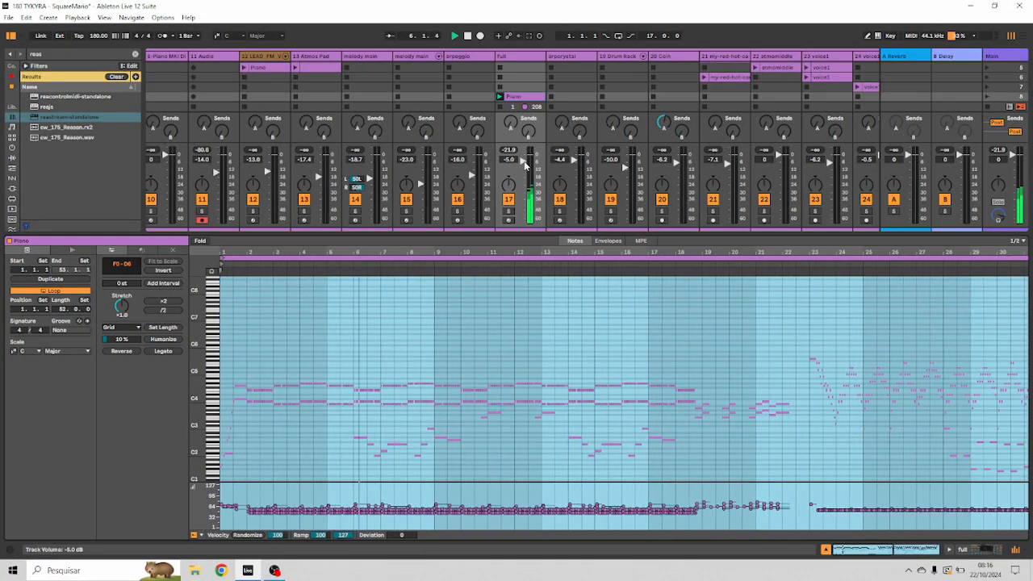
scroll(457, 318, down, 8)
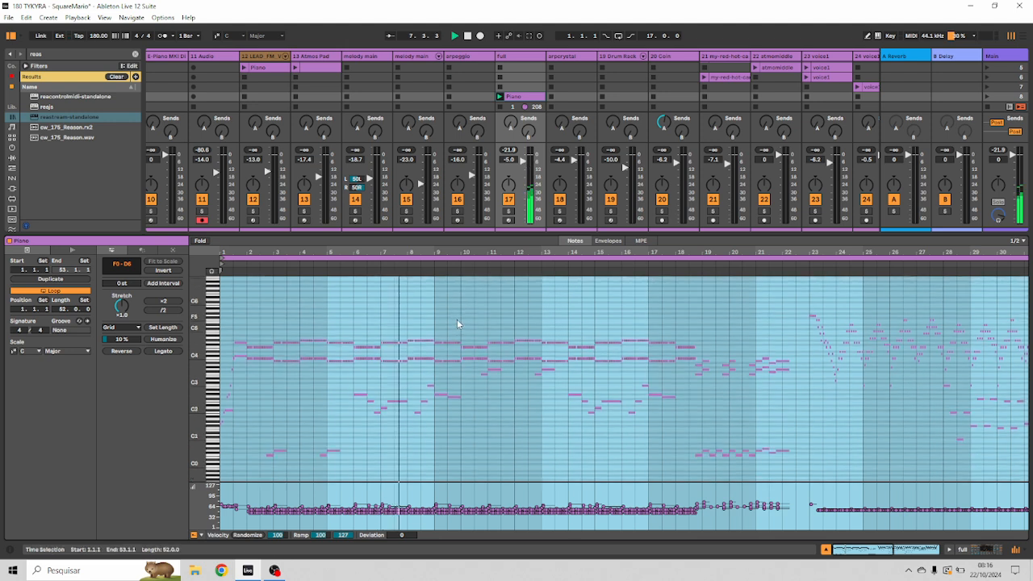
scroll(457, 319, up, 2)
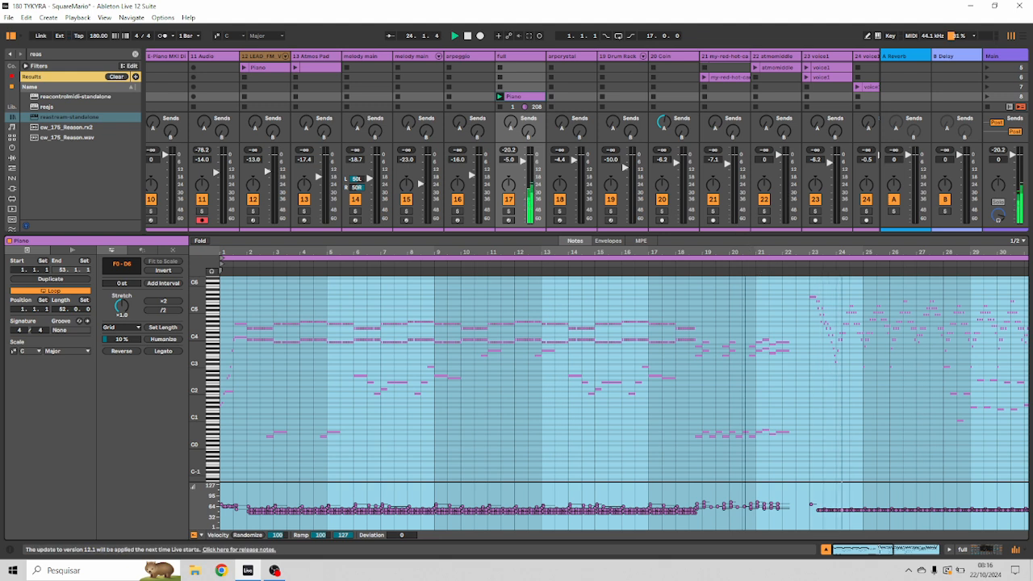
drag(741, 252, 411, 247)
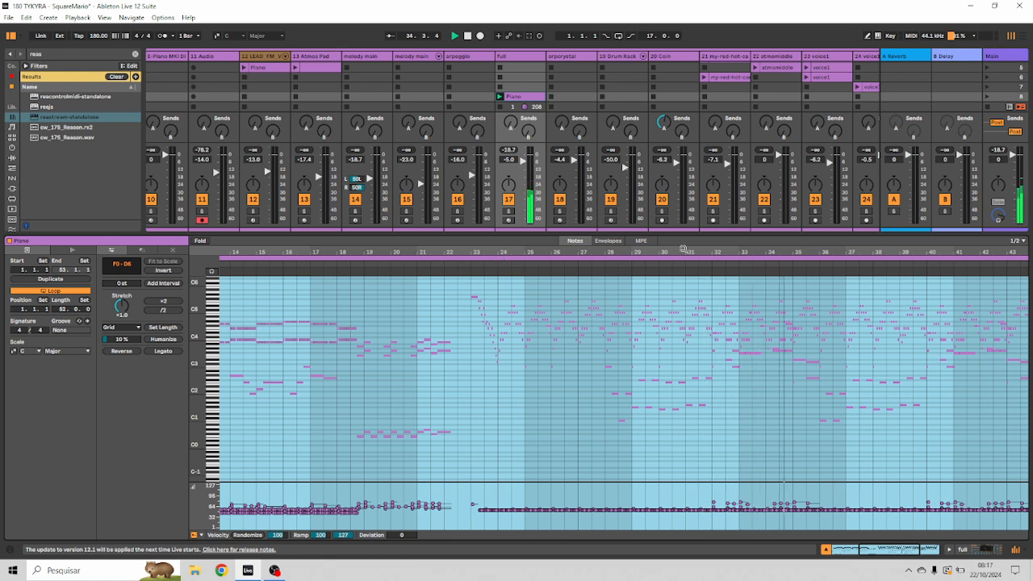
drag(685, 249, 685, 211)
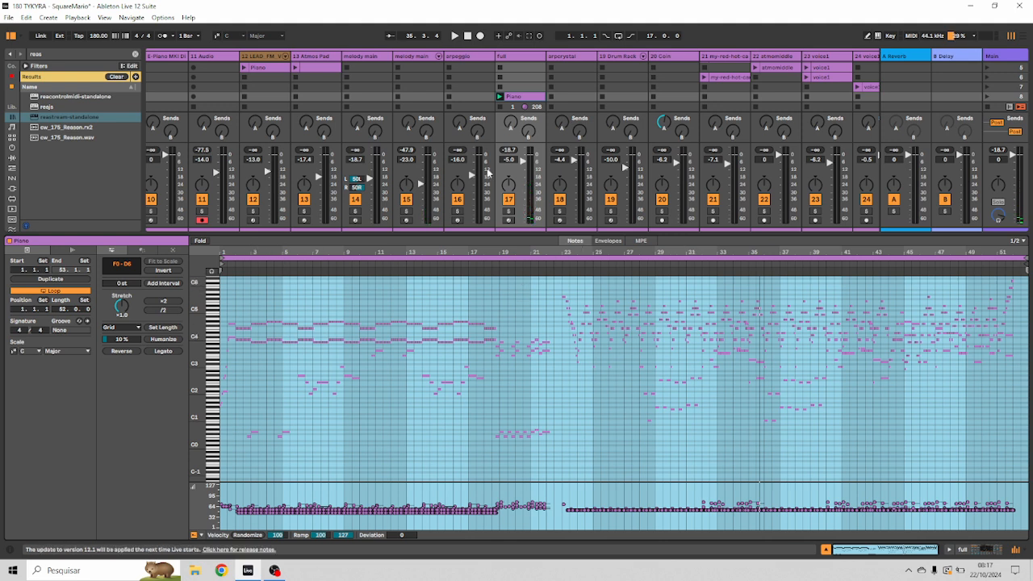
key(space)
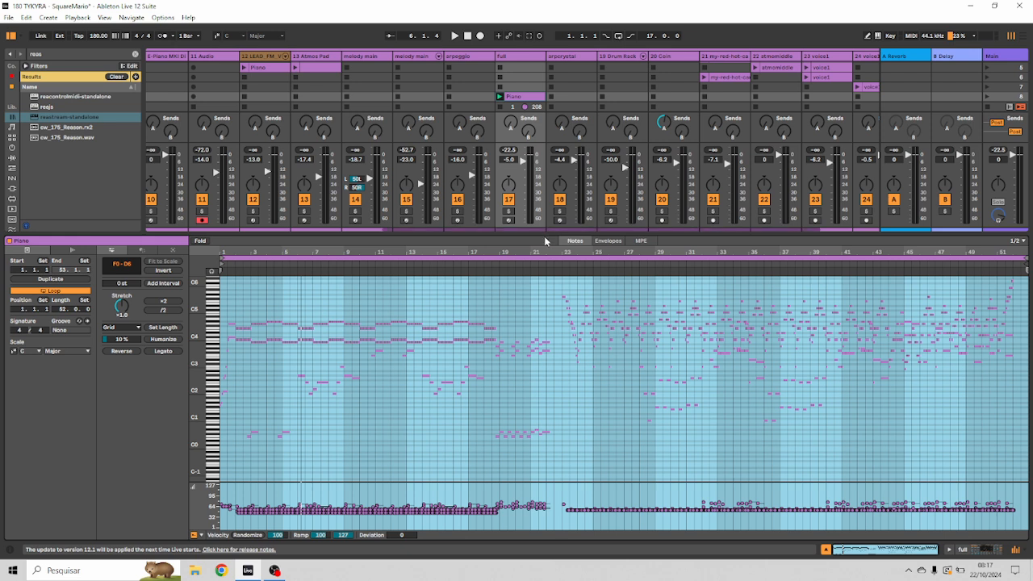
Fold the Piano clip's note editor to only the used pitches and enlarge it to examine the opening bars
drag(545, 233, 542, 344)
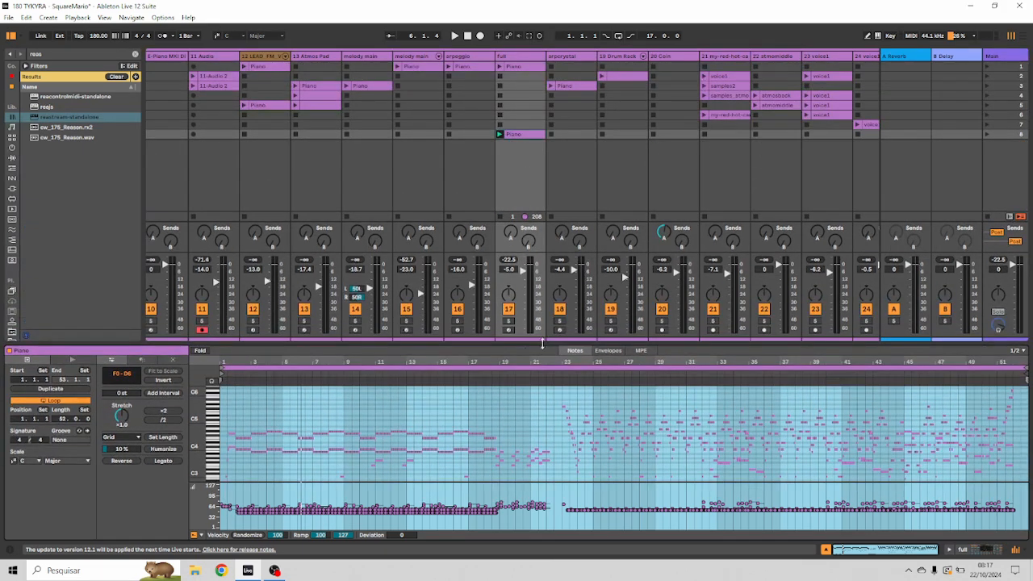
click(202, 351)
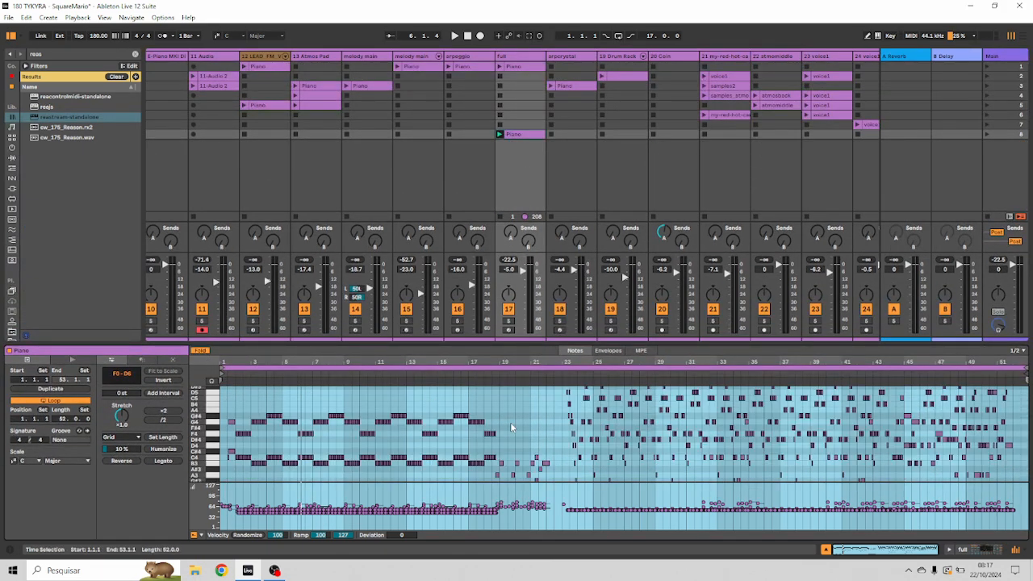
scroll(510, 422, up, 3)
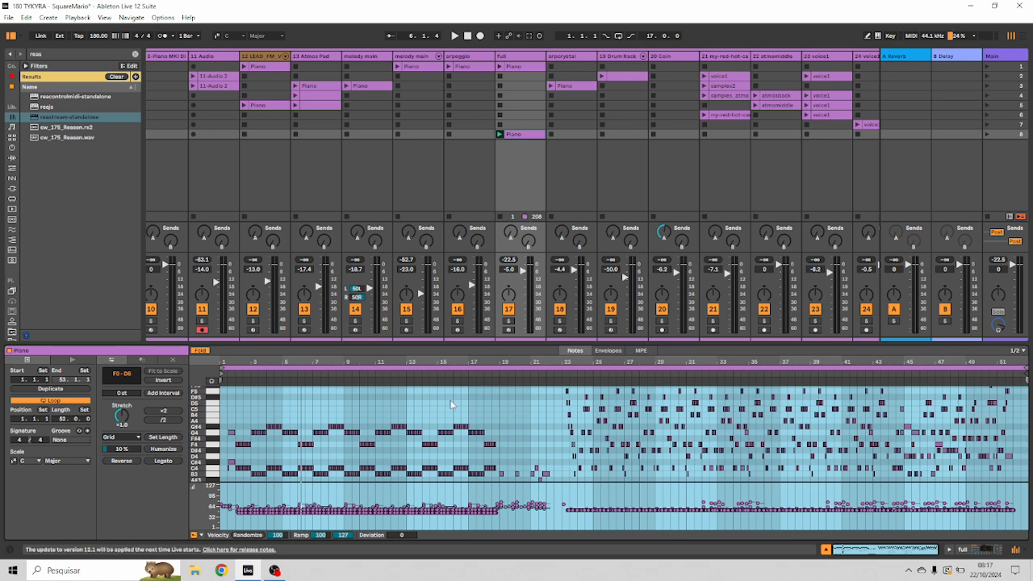
drag(575, 342, 645, 66)
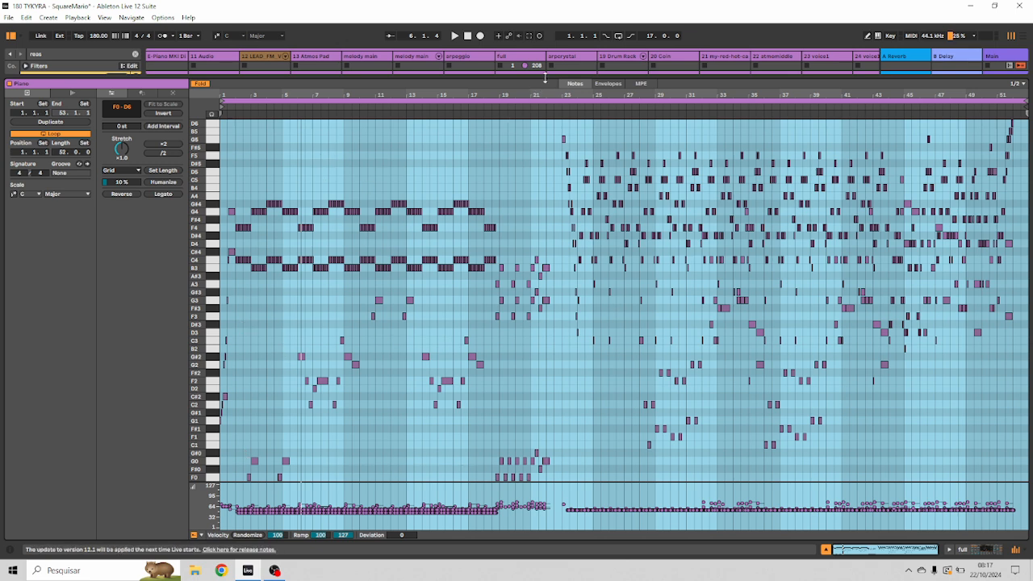
drag(545, 77, 549, 348)
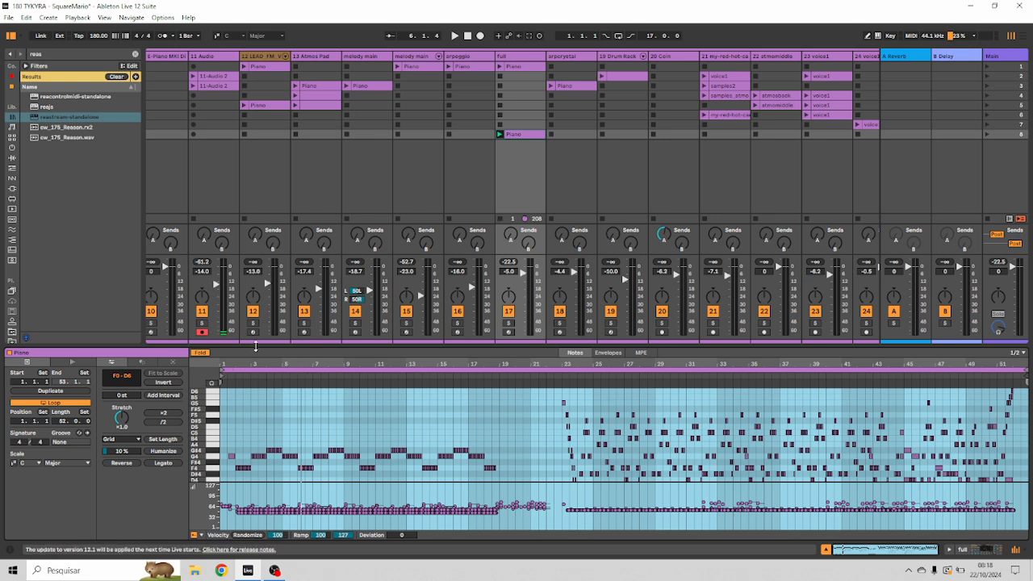
drag(255, 345, 231, 283)
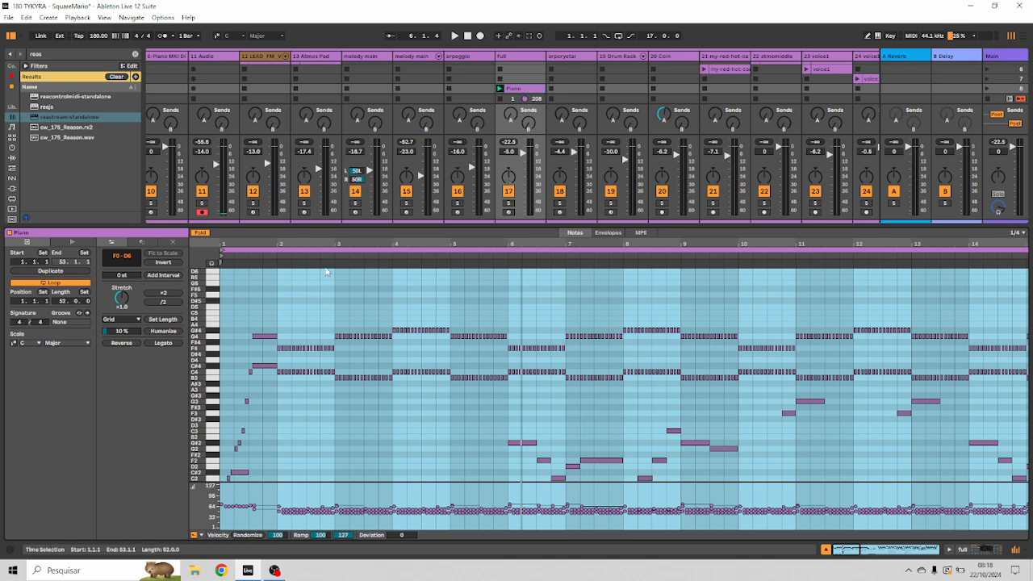
Set the Piano clip's start to 2.1.1, loop the four-bar phrase from 2.1.1 to 6.1.1, and play it
key(space)
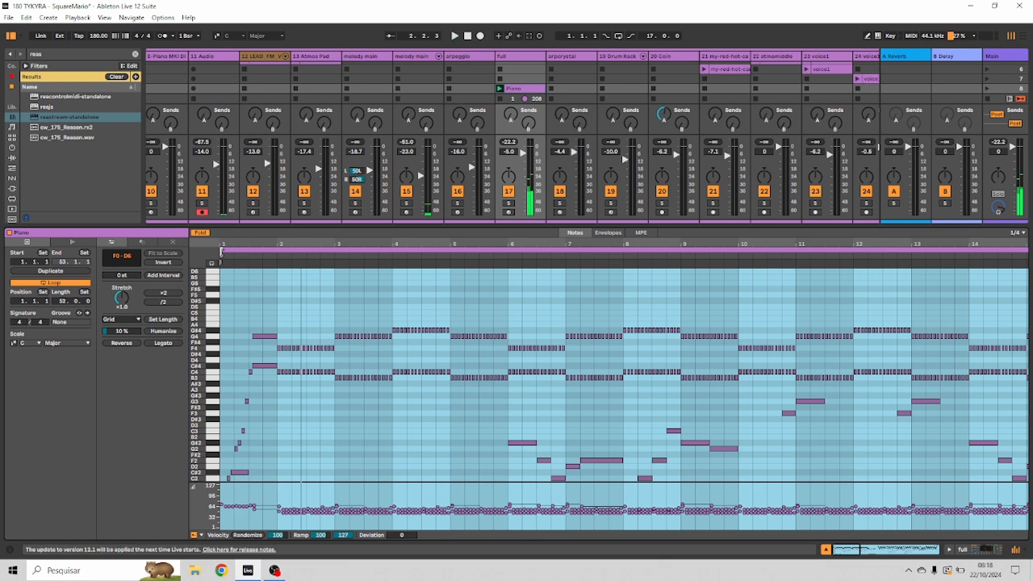
mouse_move(222, 250)
mouse_down()
mouse_move(282, 252)
mouse_move(303, 278)
mouse_move(338, 279)
mouse_up()
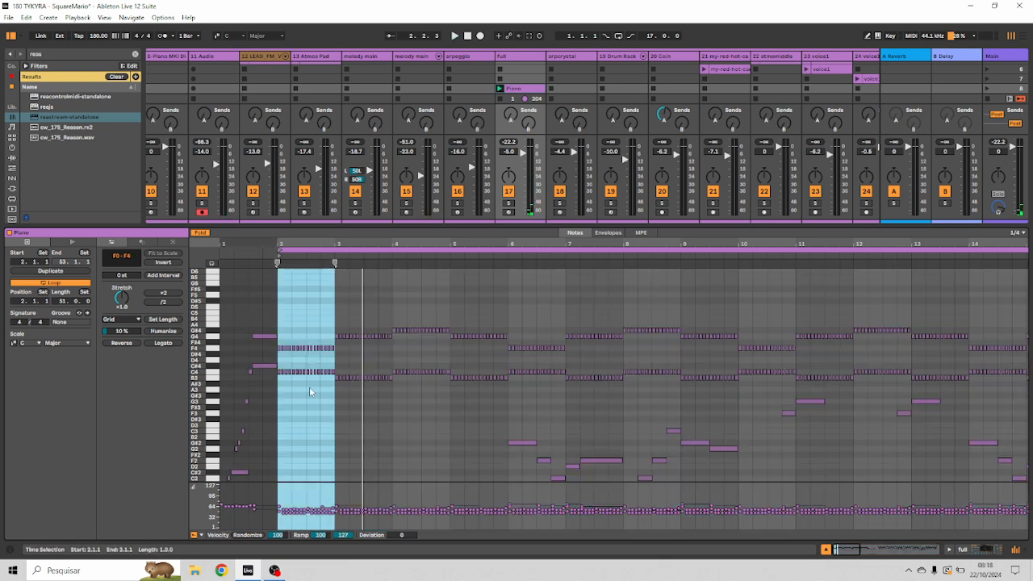
drag(506, 401, 278, 297)
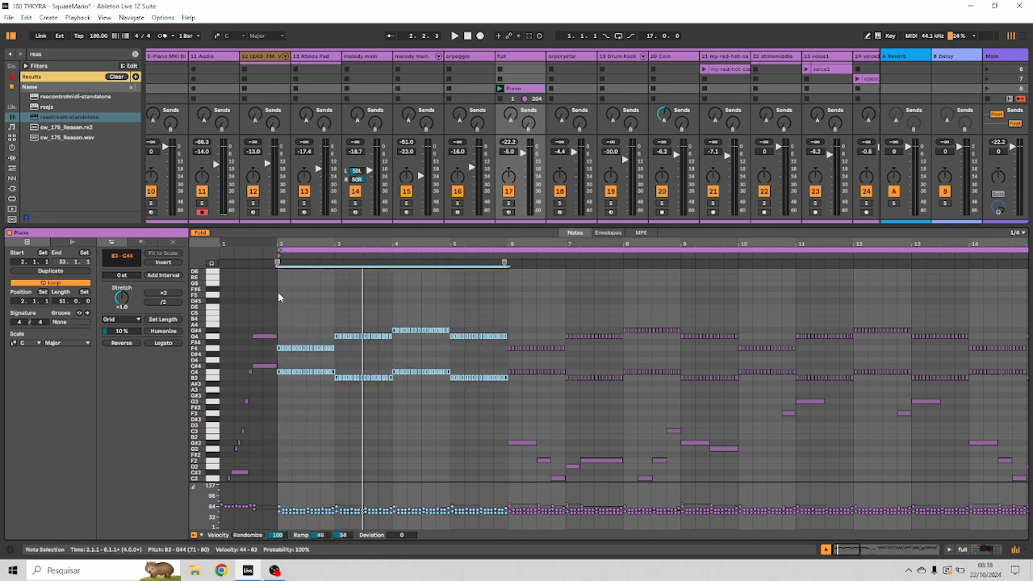
key(ctrl+l)
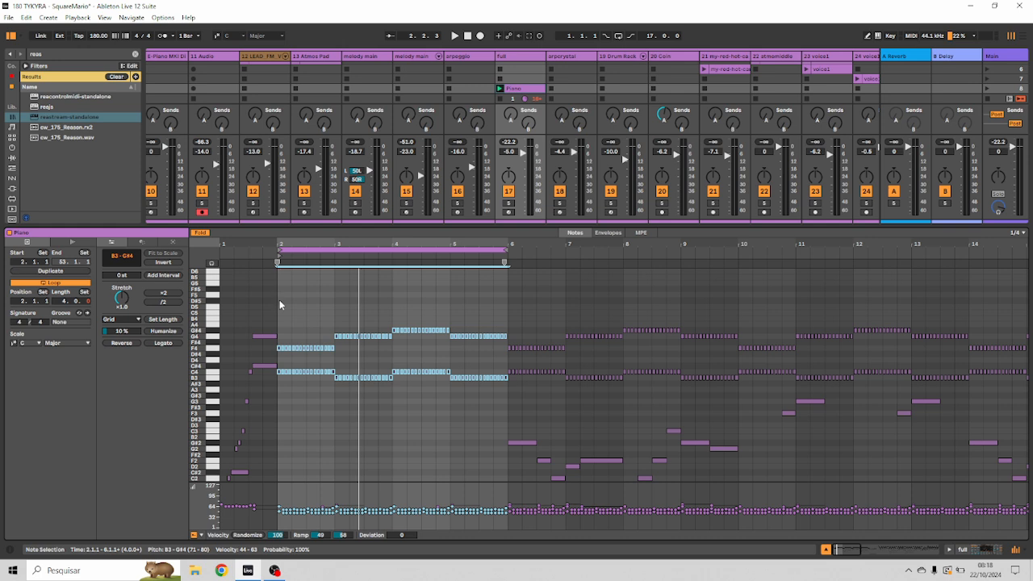
key(space)
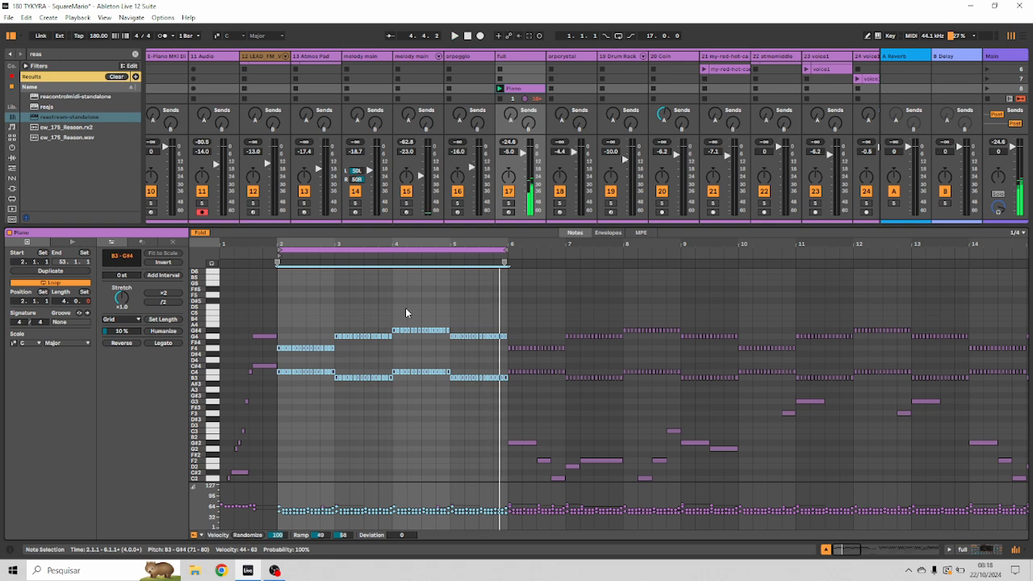
Examine the repeated notes from bar 2 of the looped phrase up close and play them briefly
drag(345, 246, 783, 359)
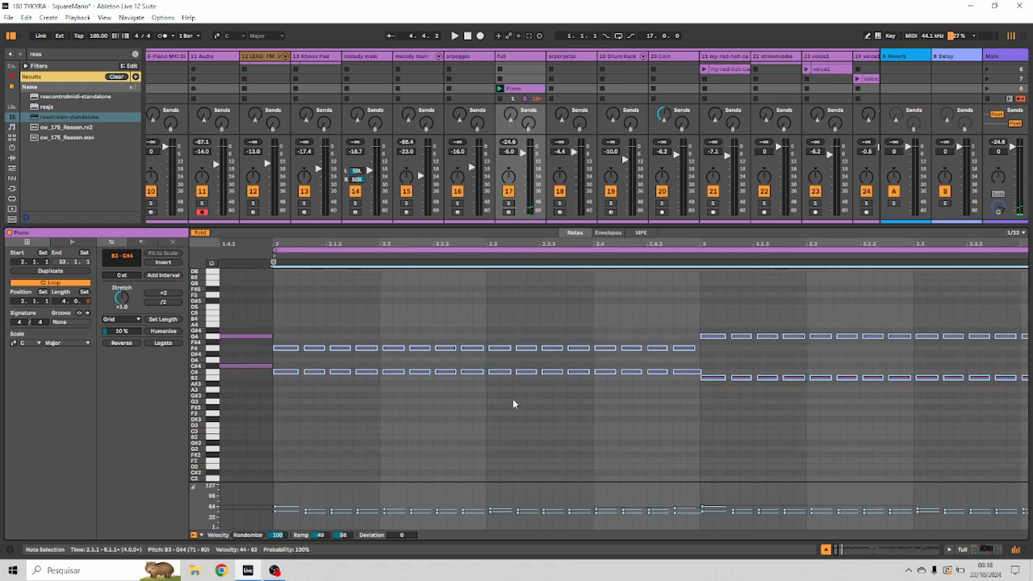
key(space)
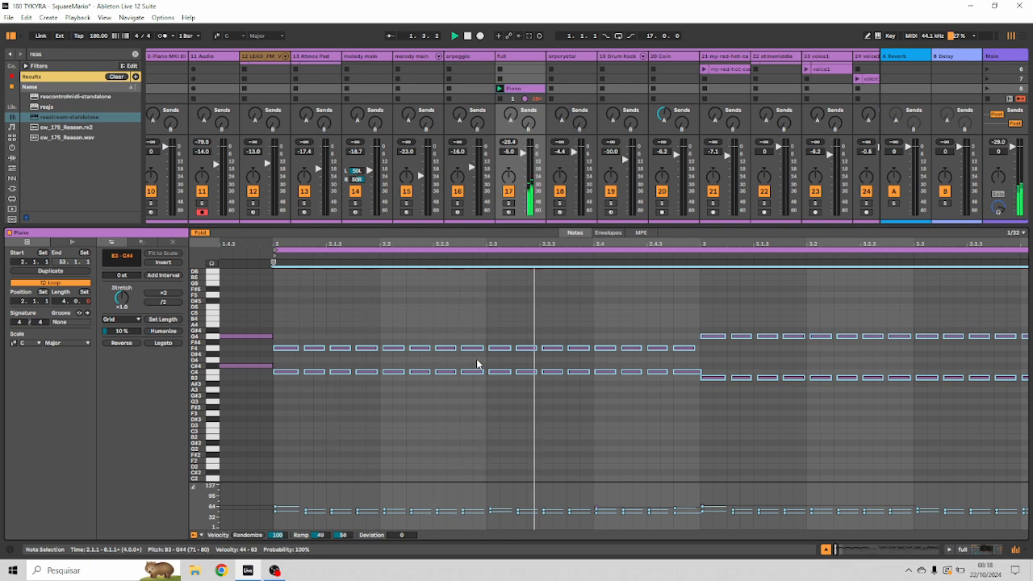
key(space)
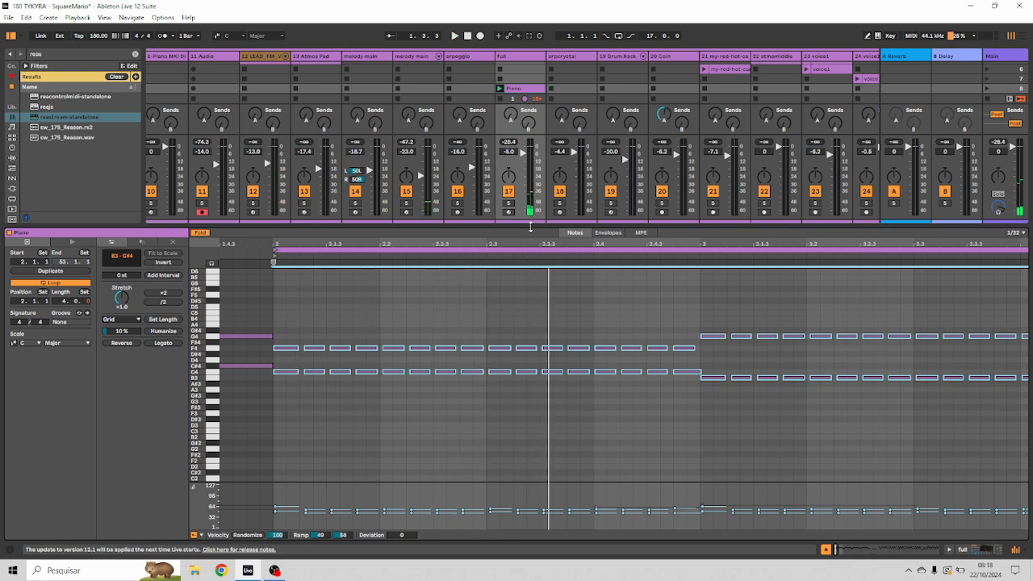
Show more of the session grid and open the fastfurious clip in scene 1 of the Bass-VB1 track
drag(530, 226, 530, 368)
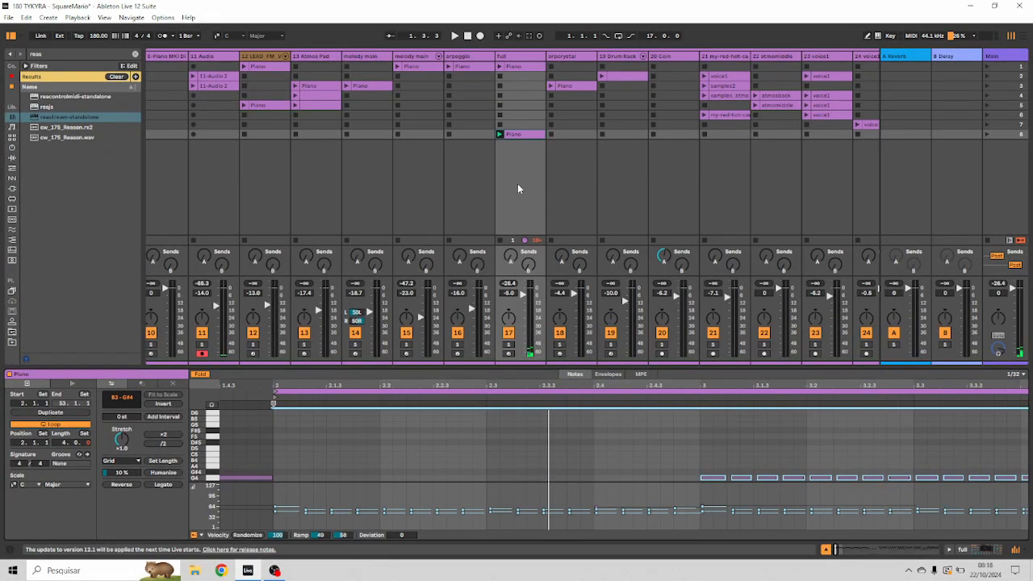
drag(328, 188, 878, 129)
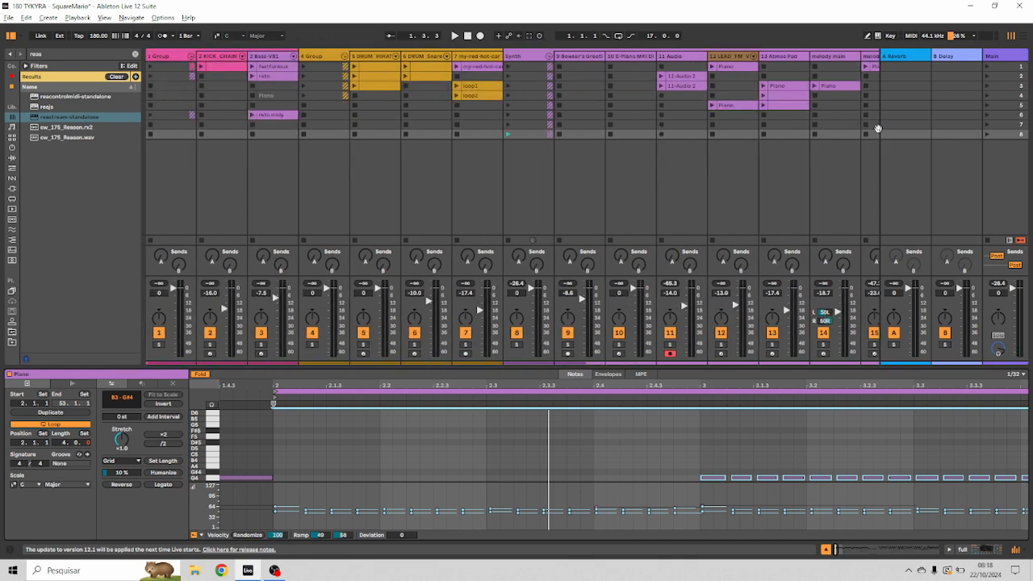
click(289, 64)
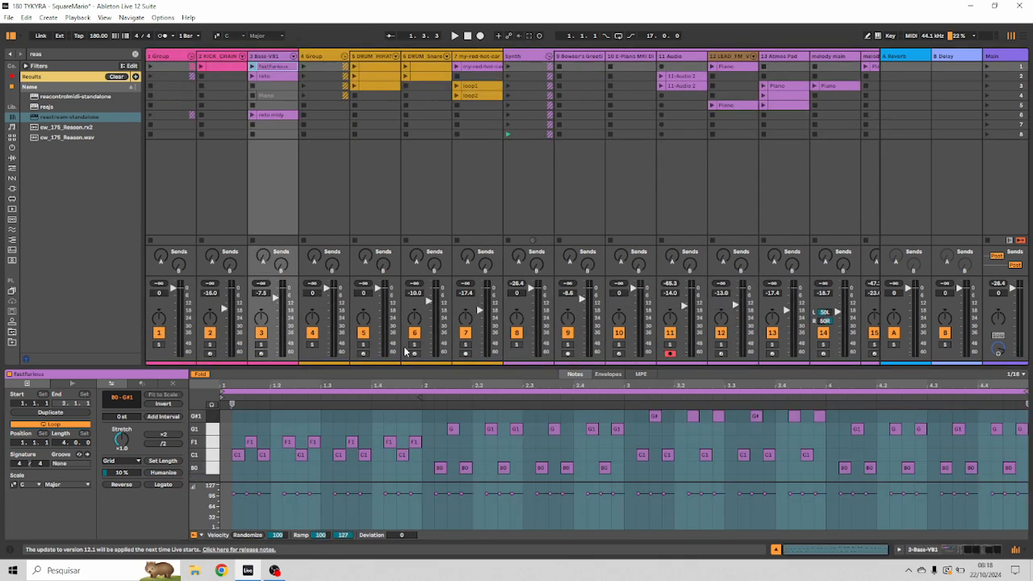
Enlarge the clip editor and play the scene 1 KICK_CHAIN clip, adding the fastfurious clip of the Bass-VB1 track
drag(454, 367, 458, 305)
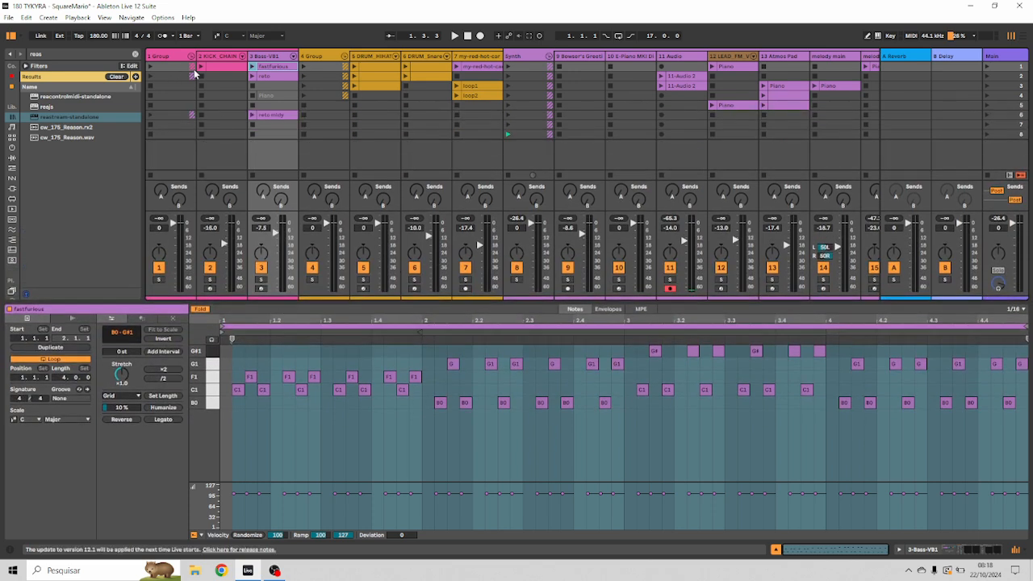
click(201, 67)
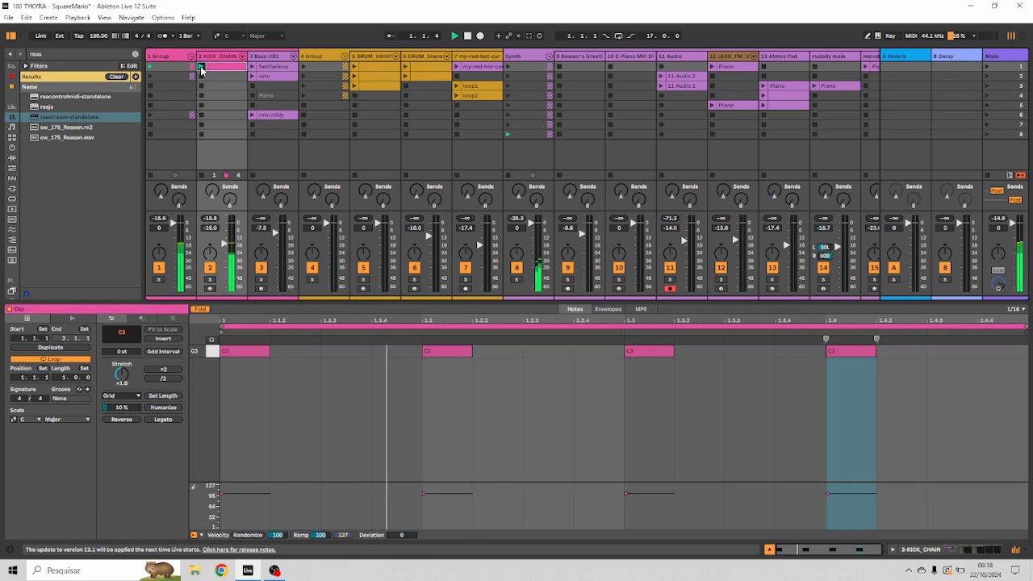
scroll(552, 131, right, 5)
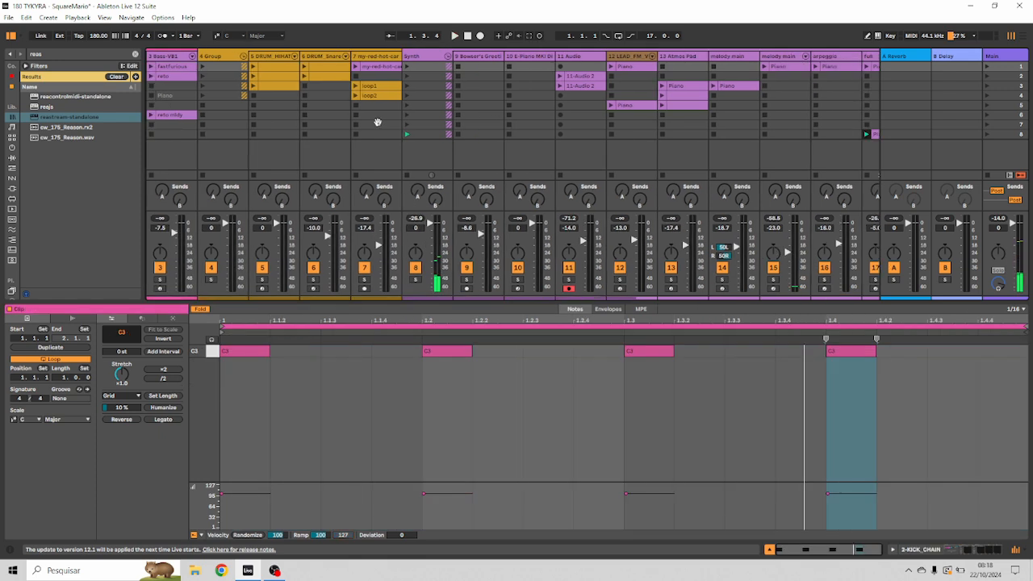
scroll(494, 133, left, 8)
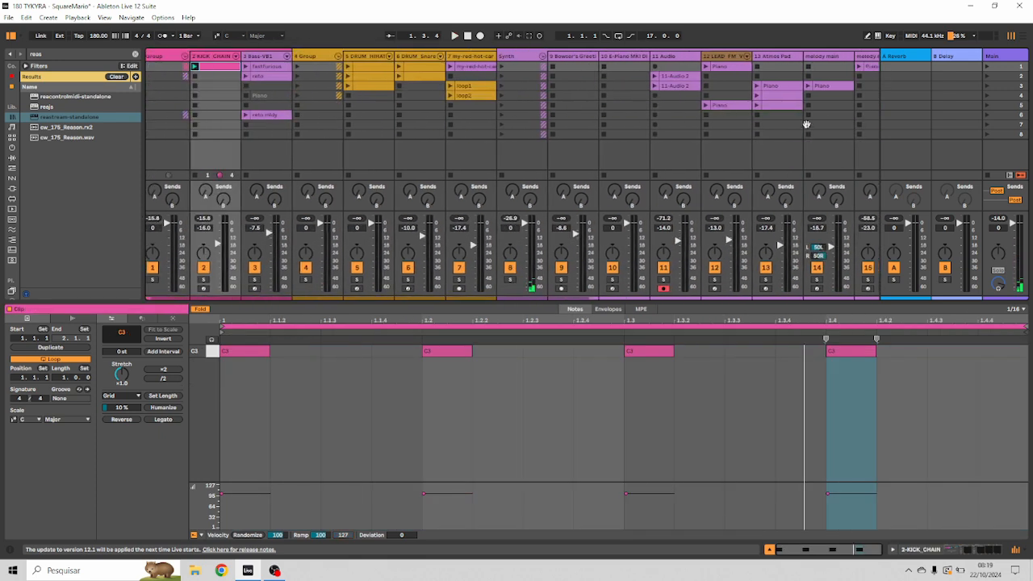
click(251, 68)
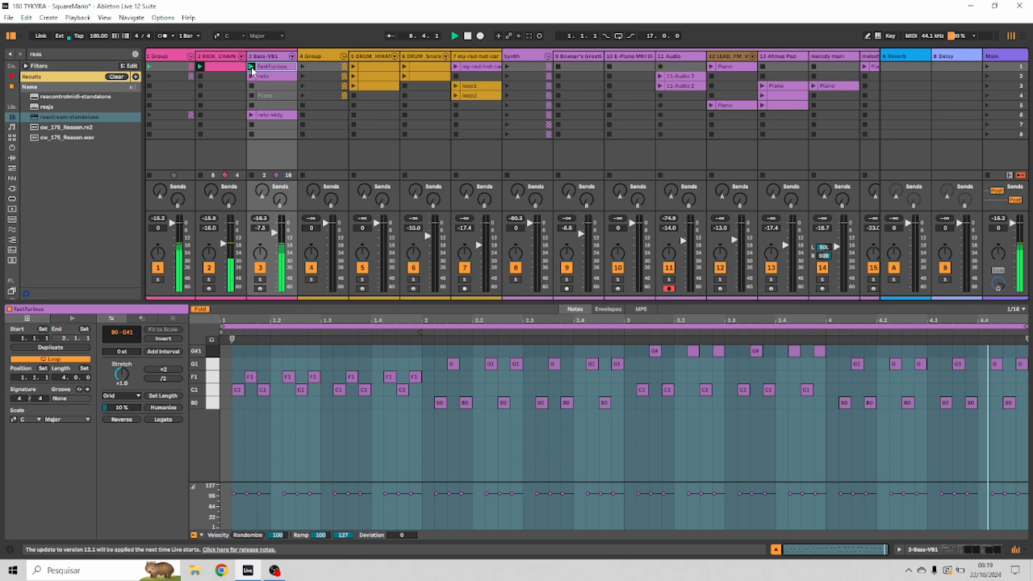
Compare the note patterns of the reto, reto mldy, fastfurious and deactivated Piano clips on the Bass-VB1 track
click(273, 76)
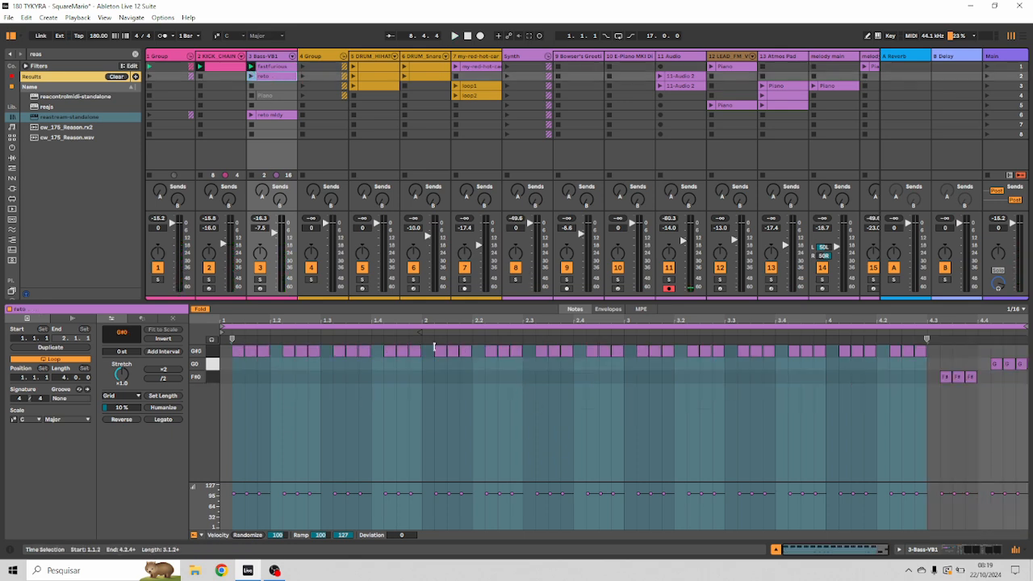
click(277, 114)
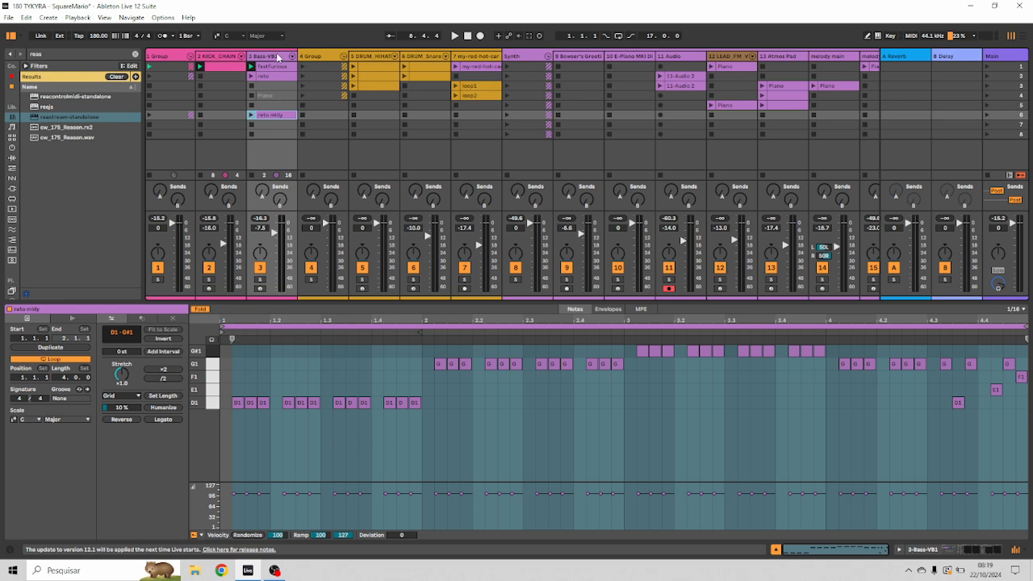
click(279, 66)
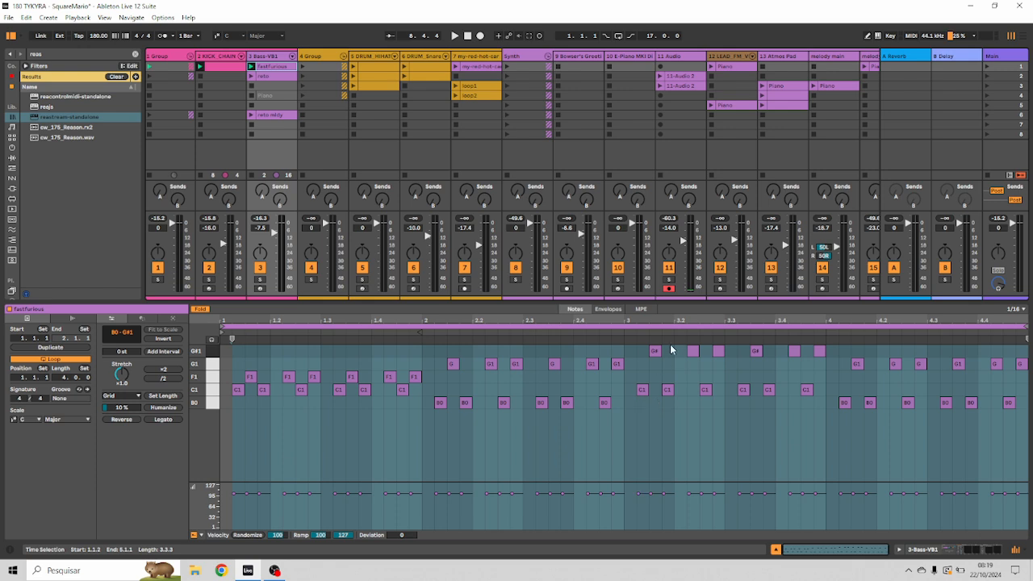
click(271, 95)
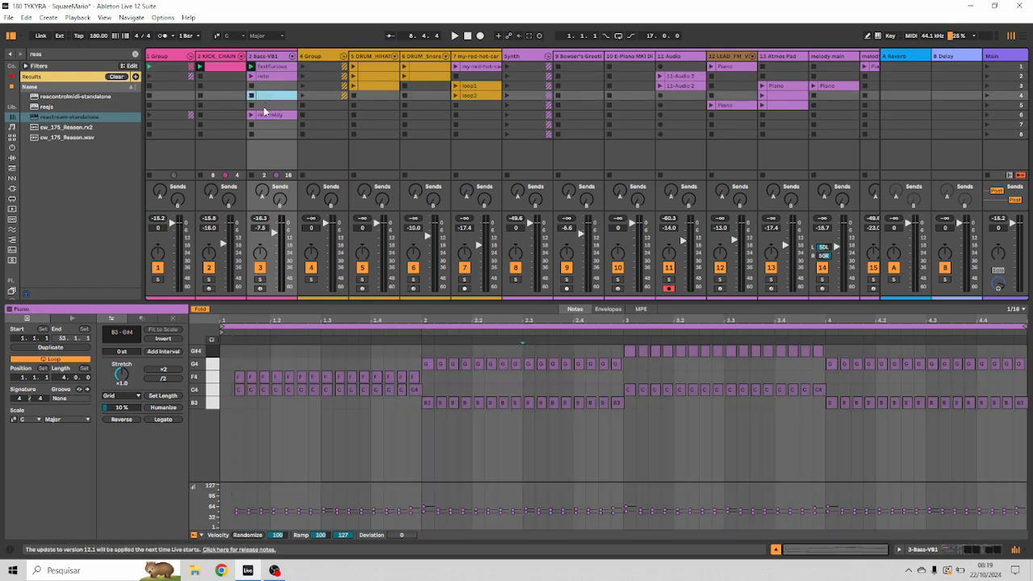
click(275, 77)
click(276, 120)
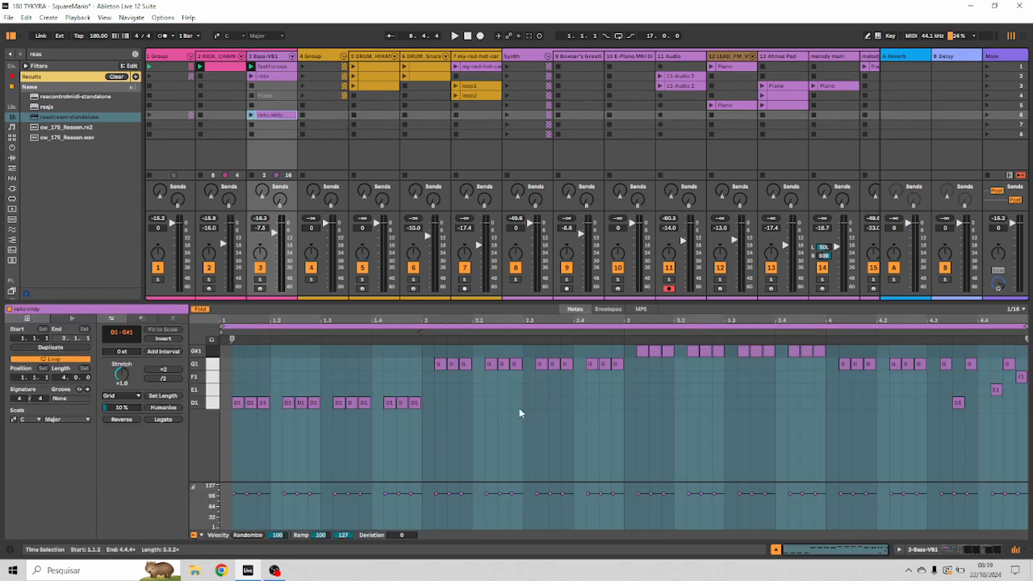
Play the reto mldy bass clip with the kick, and play the fastfurious clip for comparison
click(253, 118)
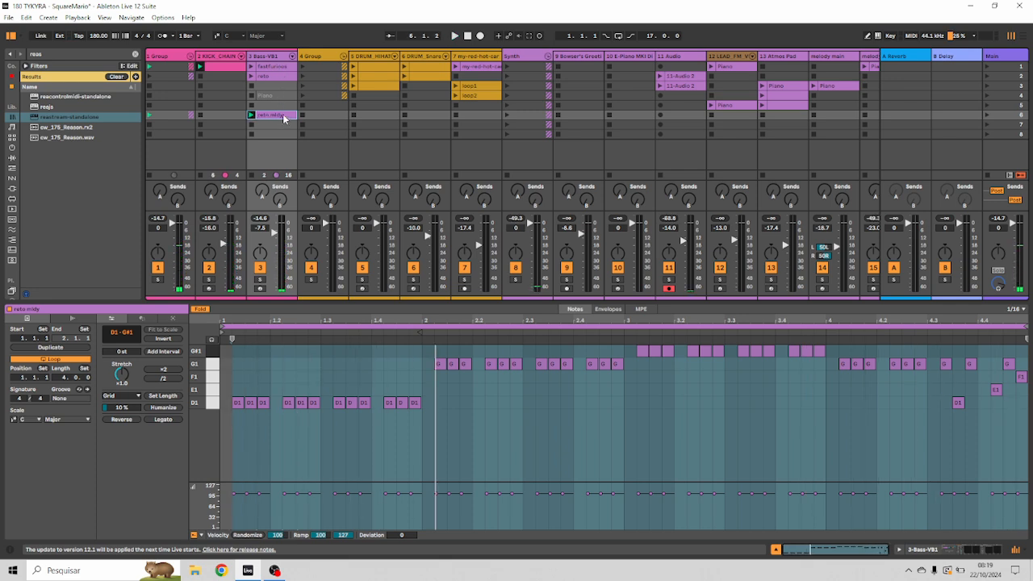
click(272, 64)
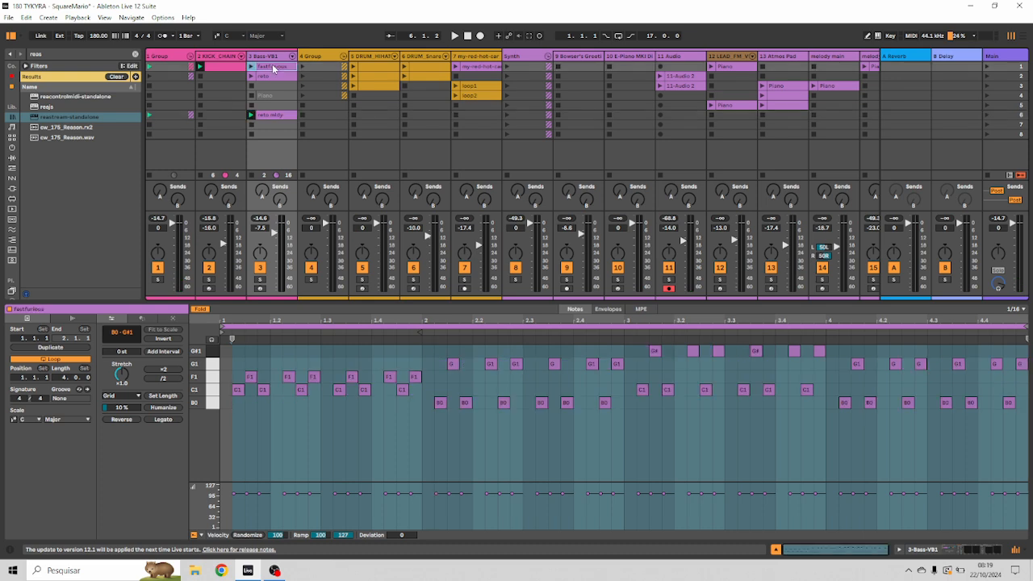
click(251, 68)
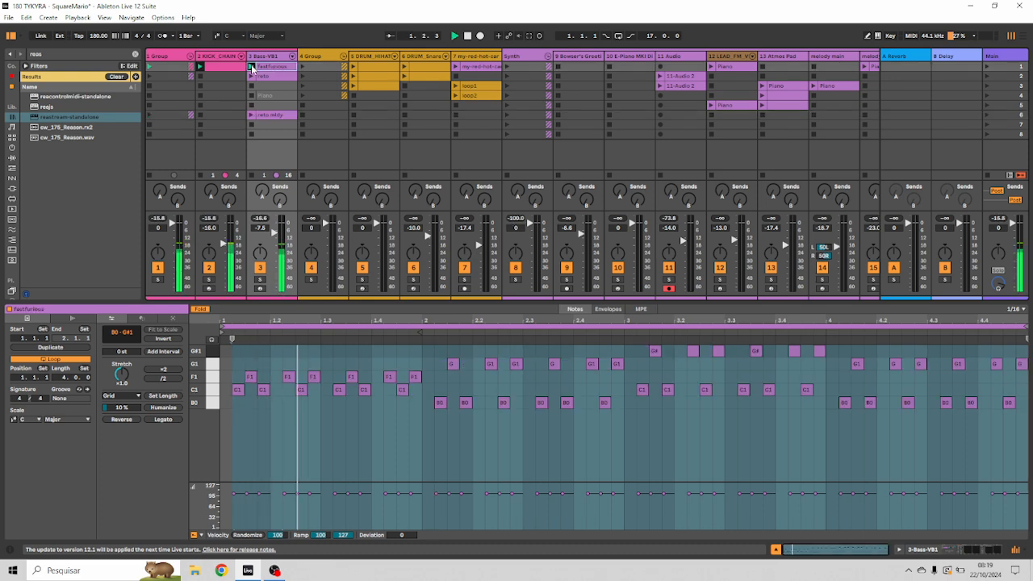
Open the full track's Piano clip in scene 8 and examine the first C4 and F4 notes of bar 2 and B3 and G4 notes of bar 3
scroll(234, 121, right, 5)
scroll(234, 121, right, 1)
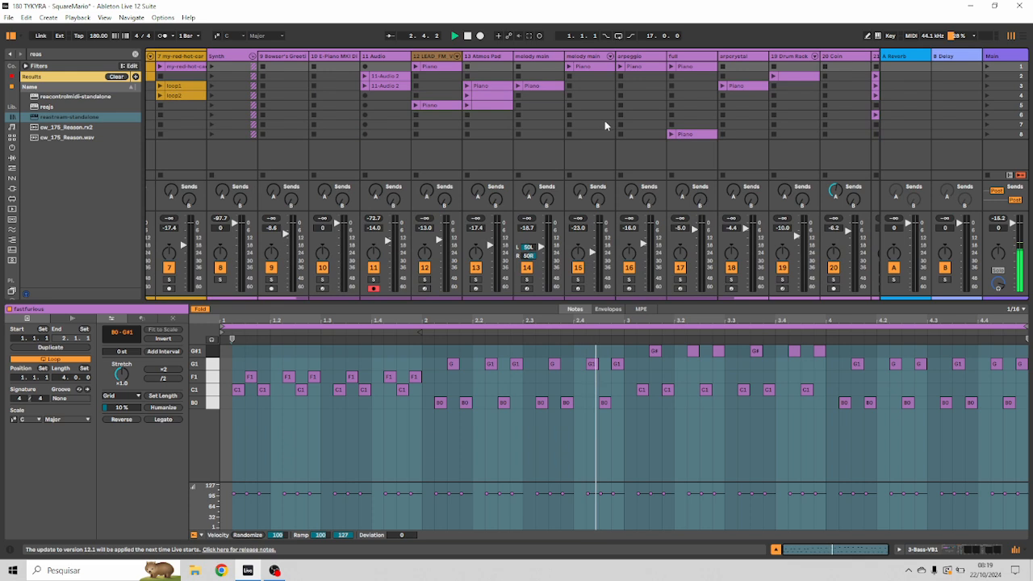
click(701, 134)
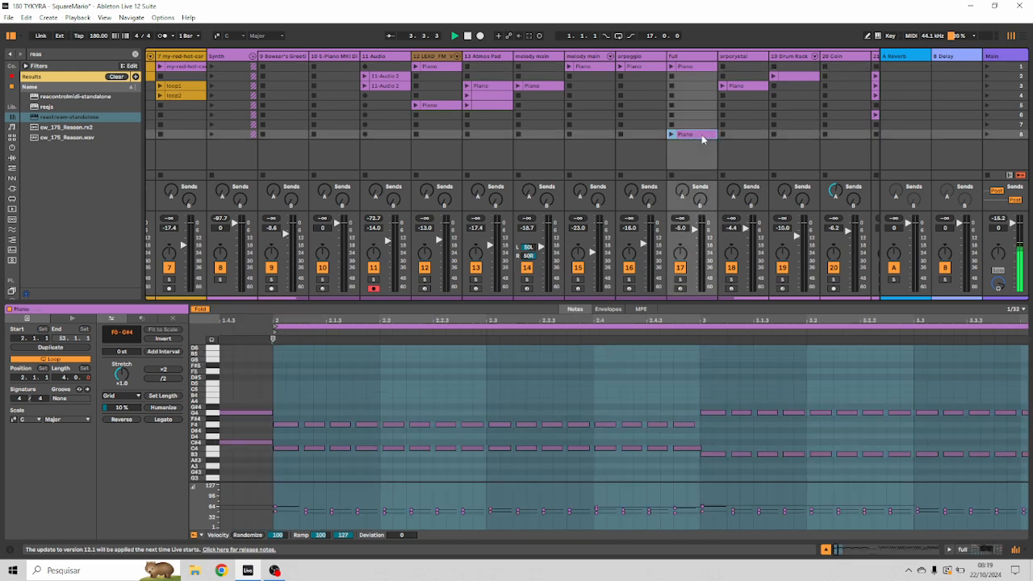
click(286, 450)
click(287, 425)
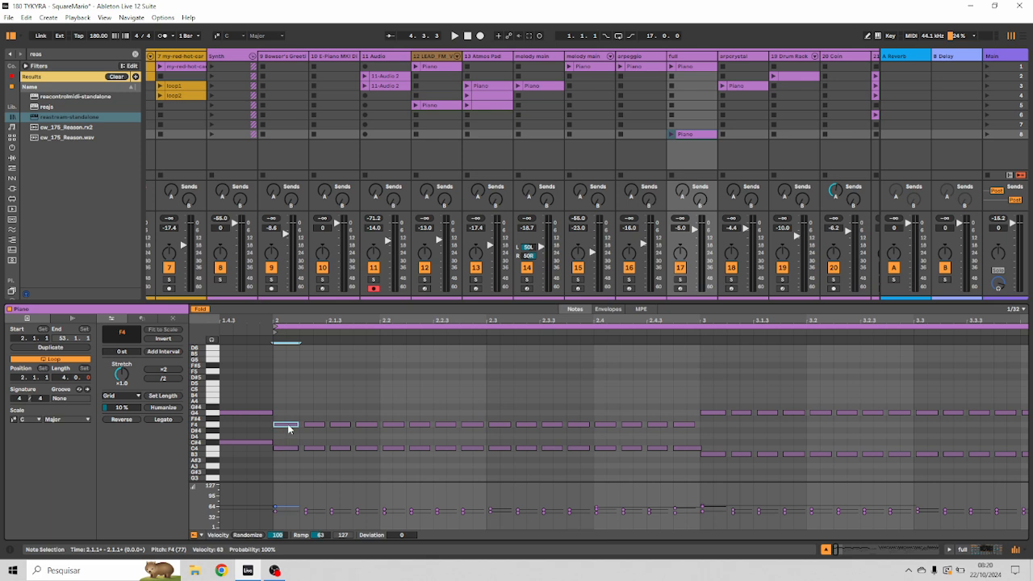
click(711, 455)
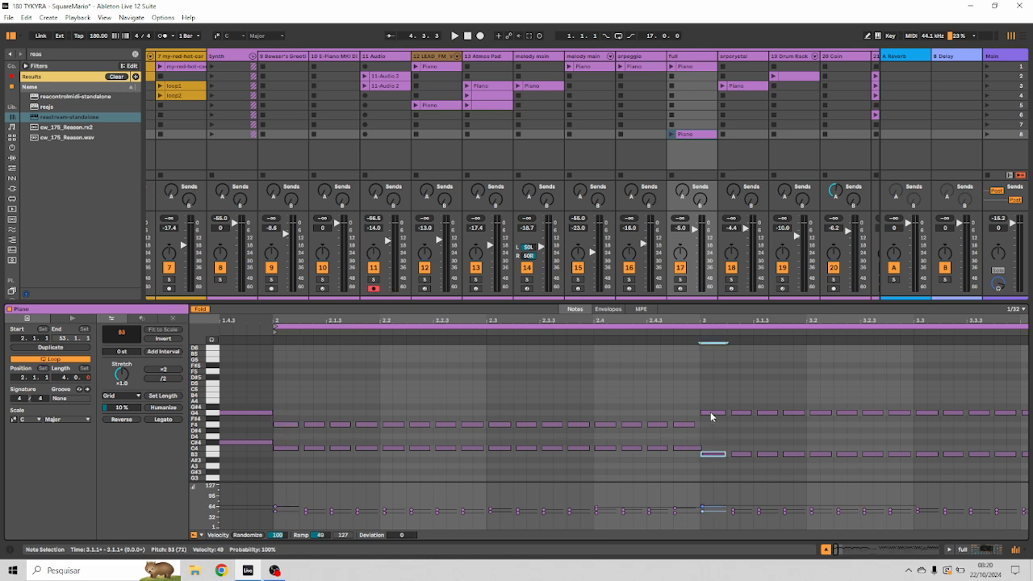
click(711, 413)
Examine the first C4 and G#4 notes of bar 4 and the chord changes around them in the Piano clip
drag(770, 425, 245, 433)
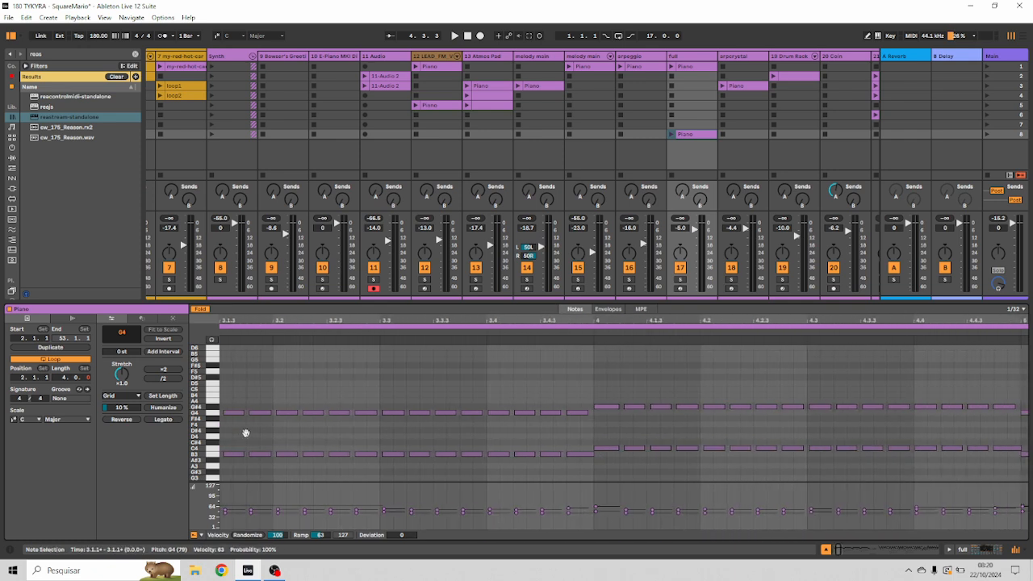
click(606, 449)
click(610, 411)
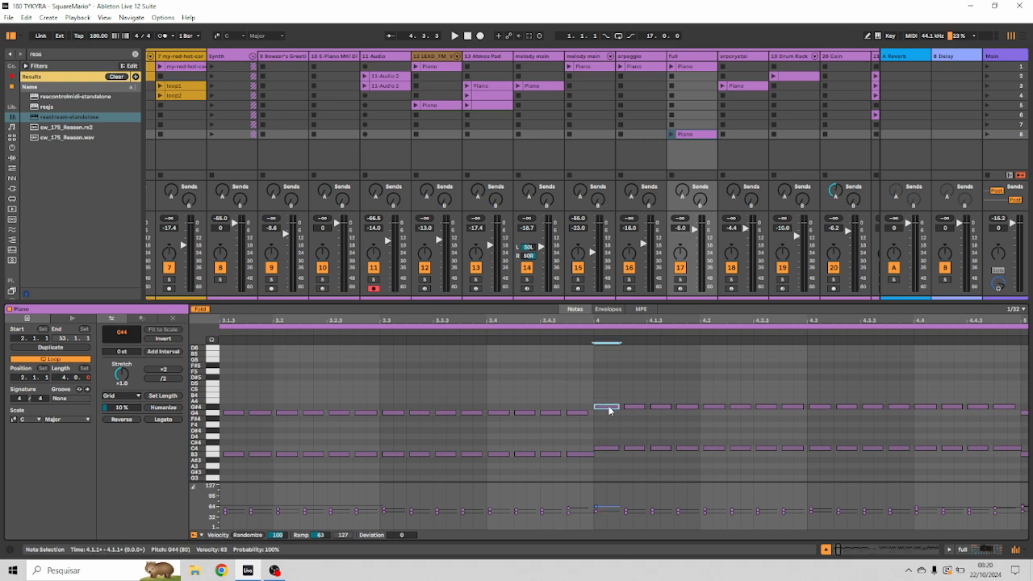
scroll(584, 431, right, 5)
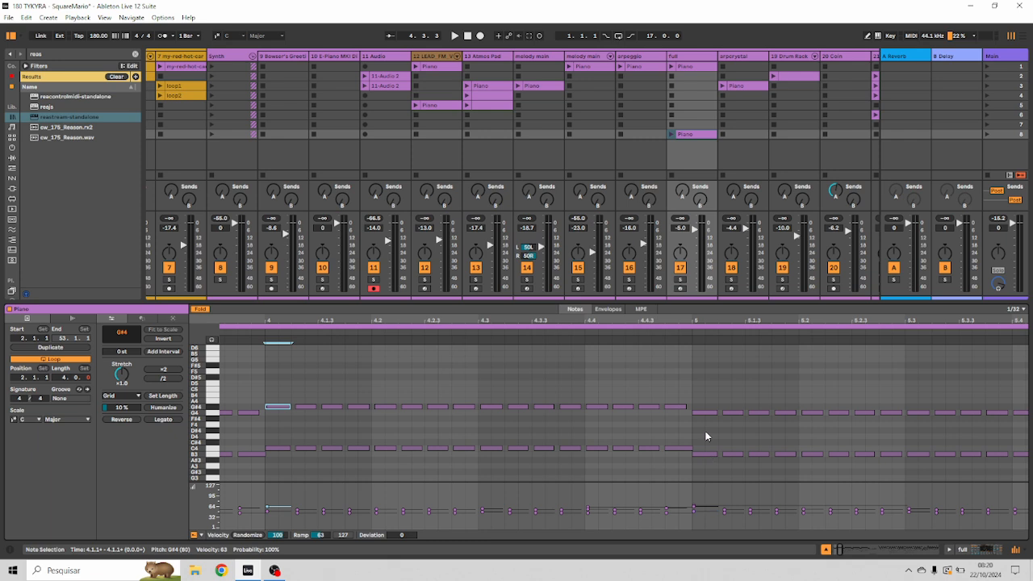
drag(555, 422, 1032, 406)
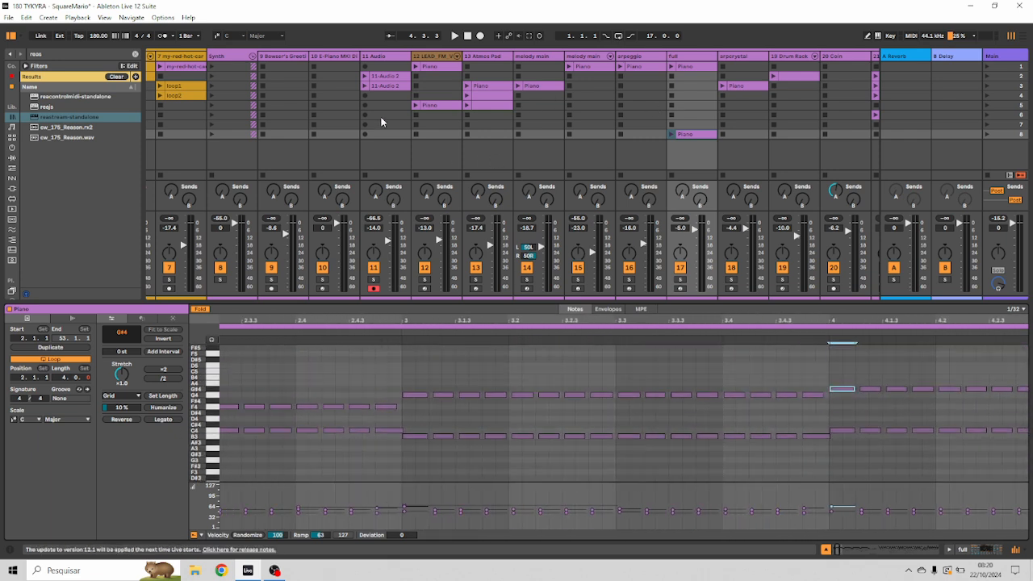
Reopen the fastfurious clip on the Bass-VB1 track and play it with the kick
scroll(380, 121, left, 6)
click(285, 70)
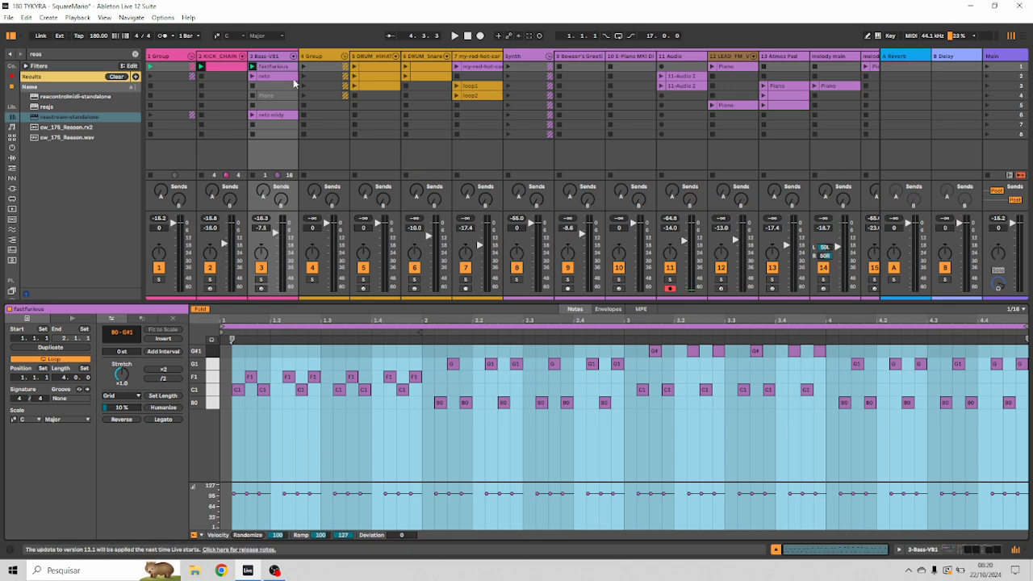
key(space)
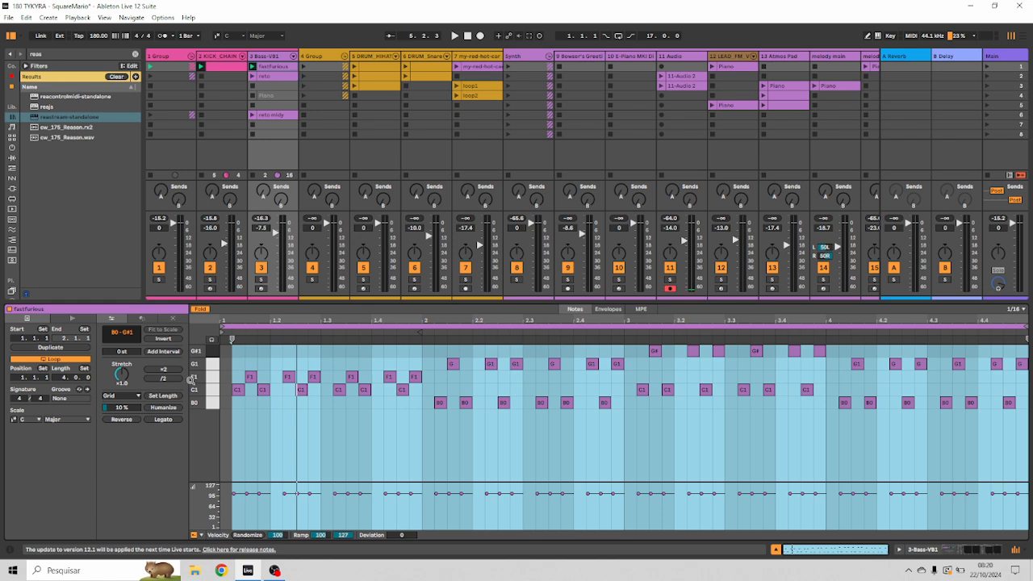
Try lowering all F1 notes of the fastfurious clip to C1 and all its G1 notes to B0
click(212, 377)
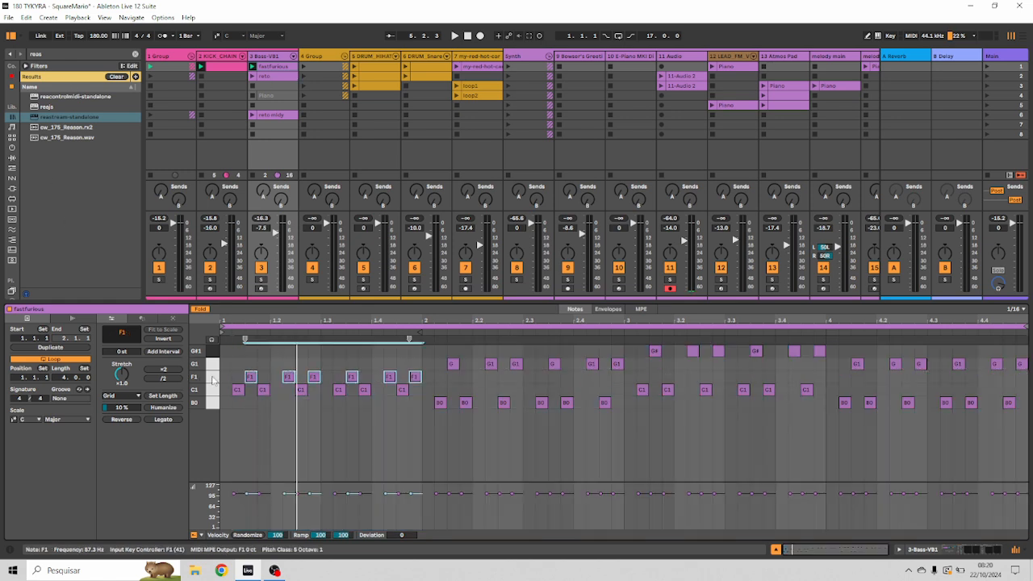
key(Down)
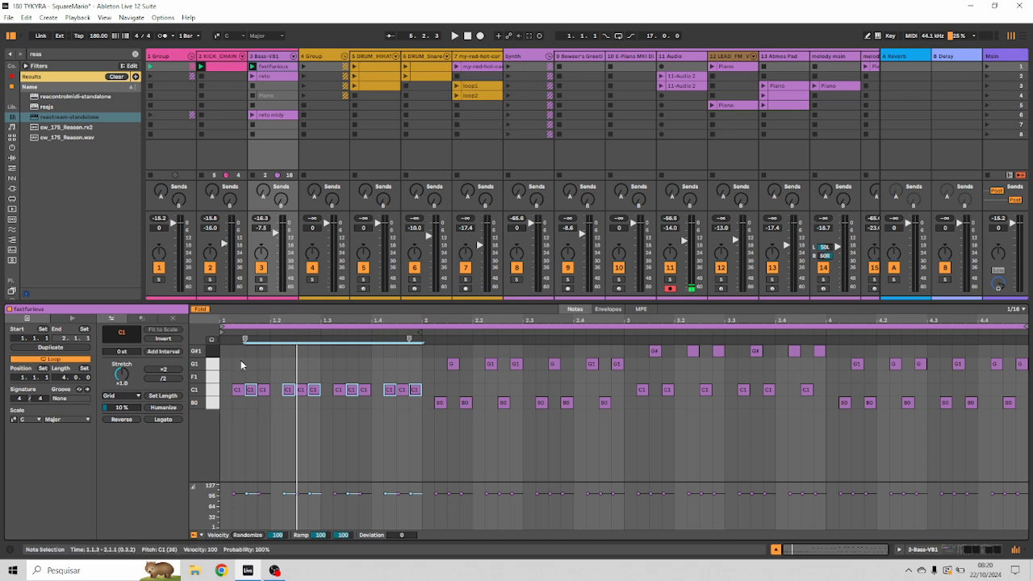
click(211, 370)
key(Down)
key(Down)
key(Down)
key(Down)
key(Down)
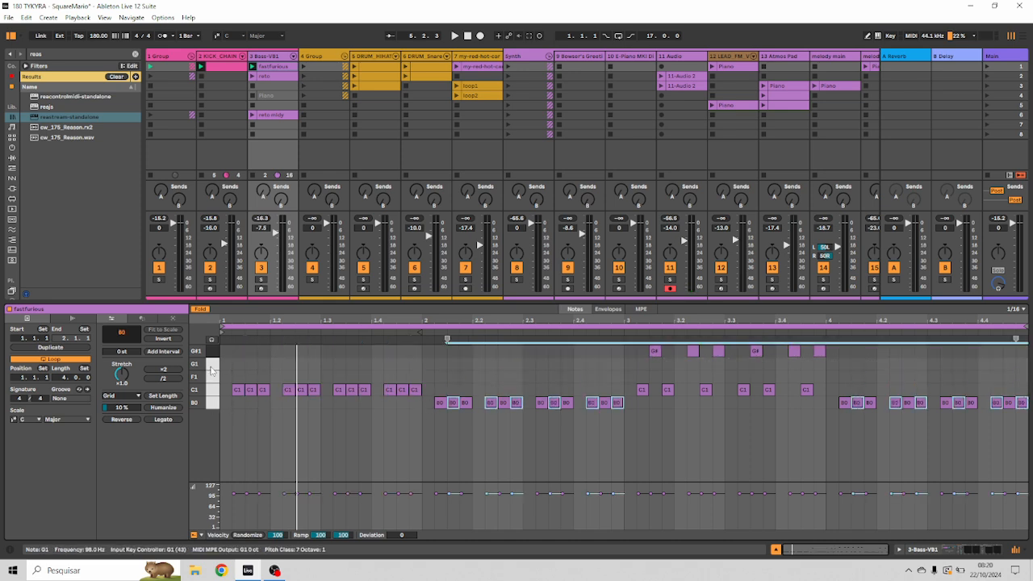
Try lowering the G#1 notes in bar 3 of the fastfurious clip to C1 and play the result
click(216, 352)
key(Down)
key(Down)
key(Down)
key(Down)
key(Down)
key(Down)
key(Down)
key(Down)
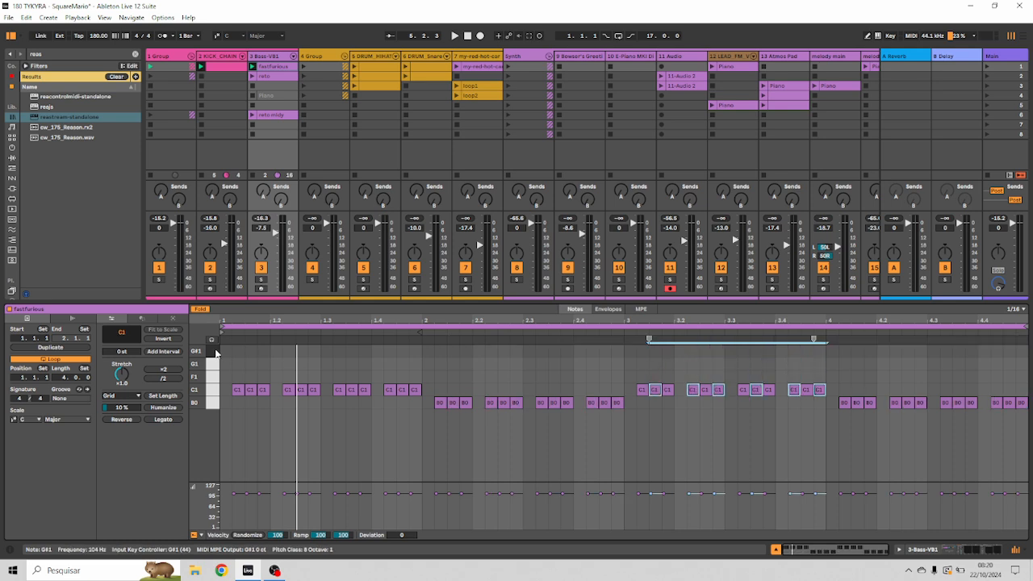
key(space)
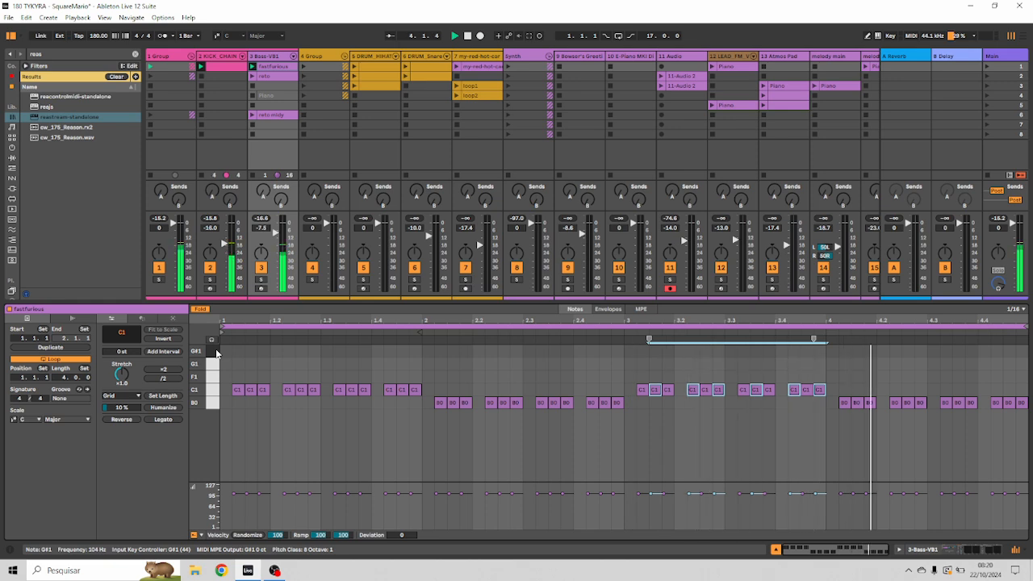
key(space)
Undo the pitch changes made to the F1, G1 and G#1 notes of the fastfurious clip
key(ctrl+z)
key(ctrl+z)
key(ctrl+z)
key(ctrl+z)
key(ctrl+z)
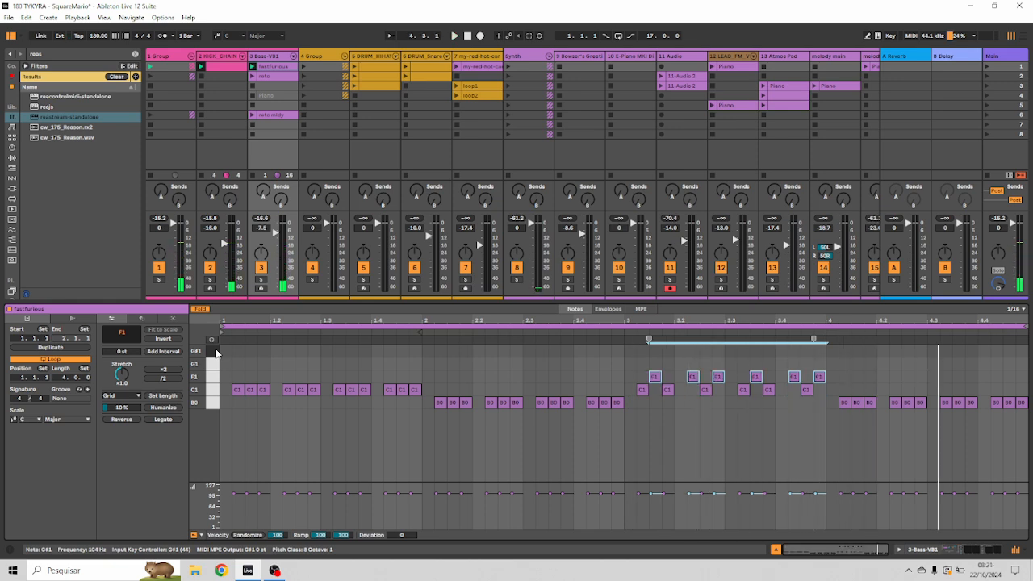
key(ctrl+z)
key(ctrl+z)
key(ctrl+z)
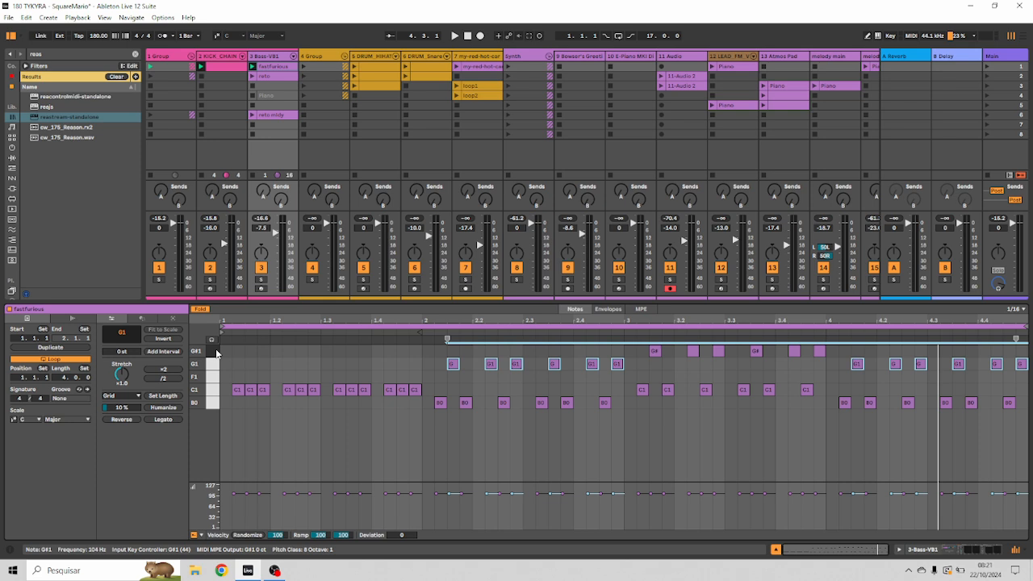
click(395, 416)
Raise all C1 notes of the fastfurious clip to F1 and lower the G1 notes in bar 2 to B0
click(214, 390)
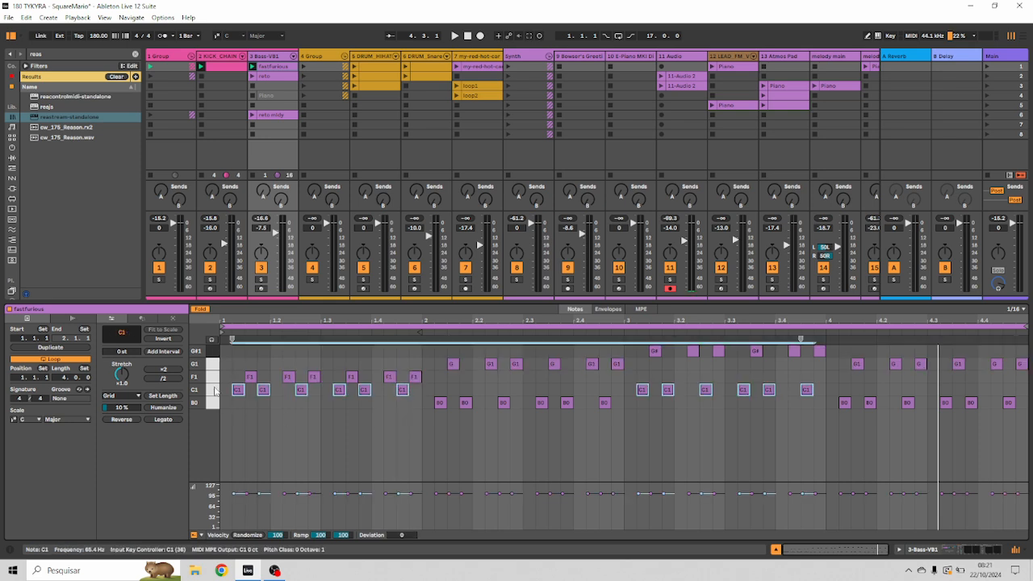
key(Up)
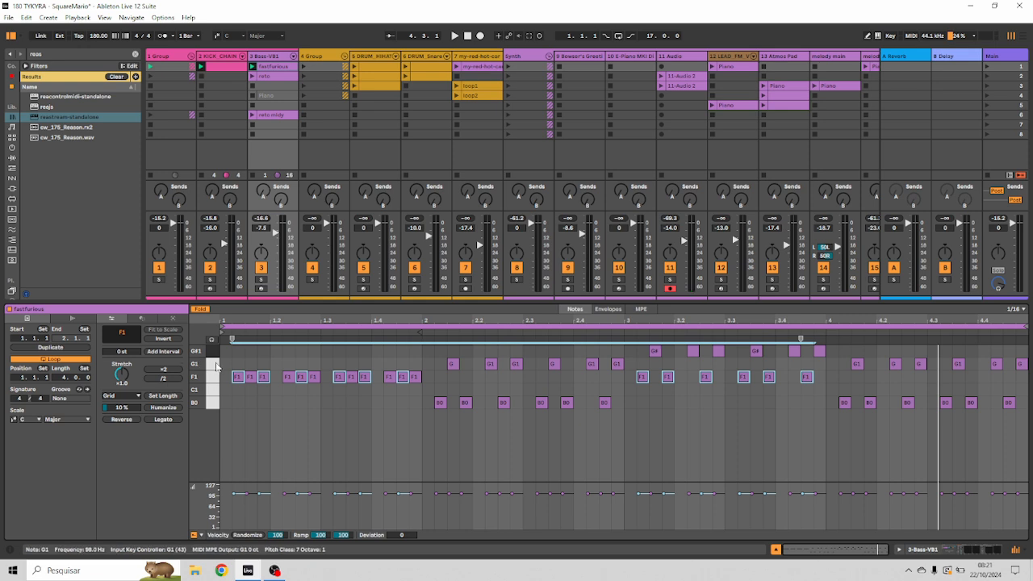
click(230, 370)
drag(429, 359, 617, 369)
key(Down)
key(Down)
key(Down)
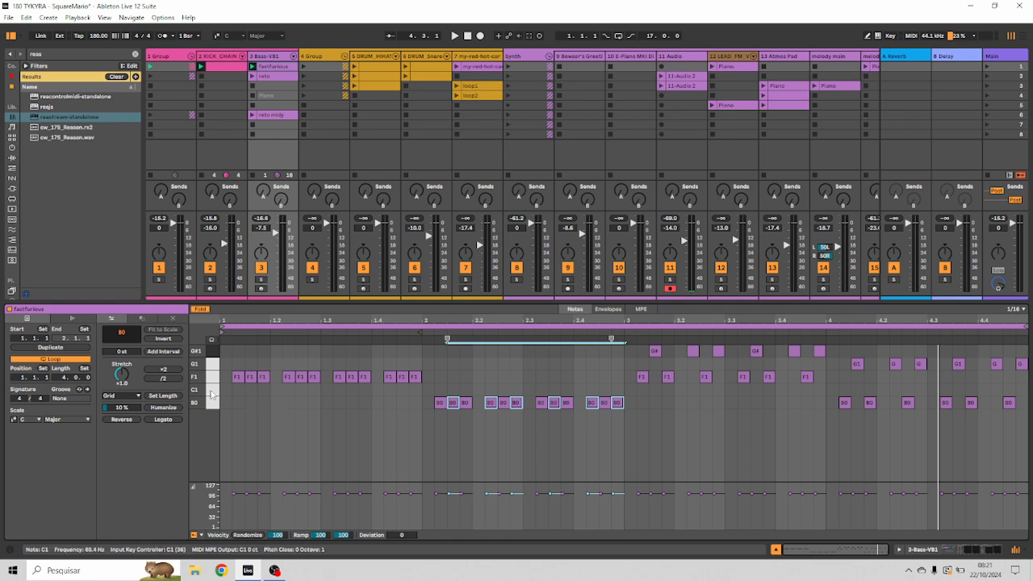
Raise the F1 notes in bar 3 of the fastfurious clip to G#1 and the B0 notes in bar 4 to G1
drag(605, 379, 827, 376)
key(Up)
key(Up)
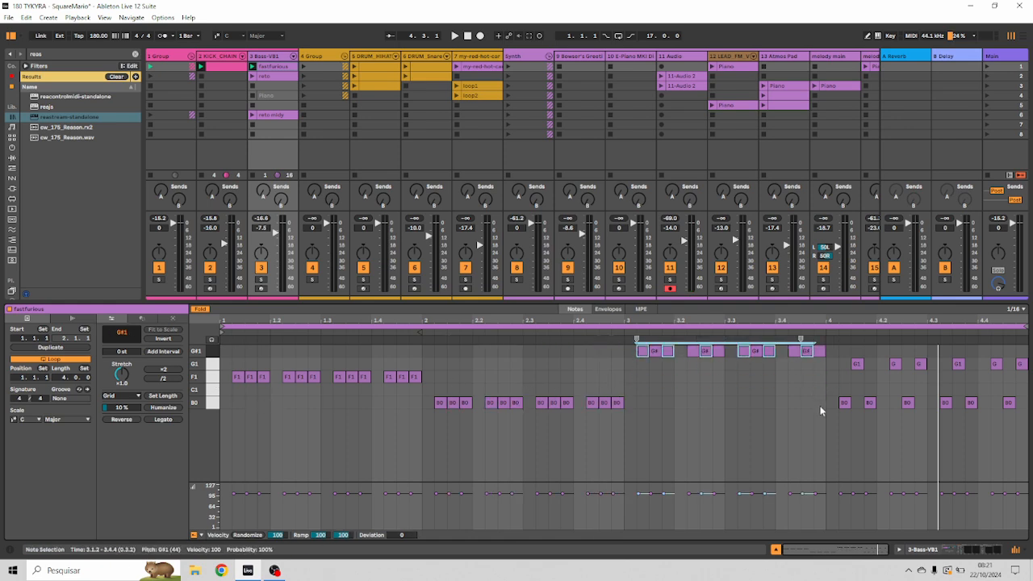
drag(819, 410, 1028, 408)
key(Up)
key(Up)
key(Up)
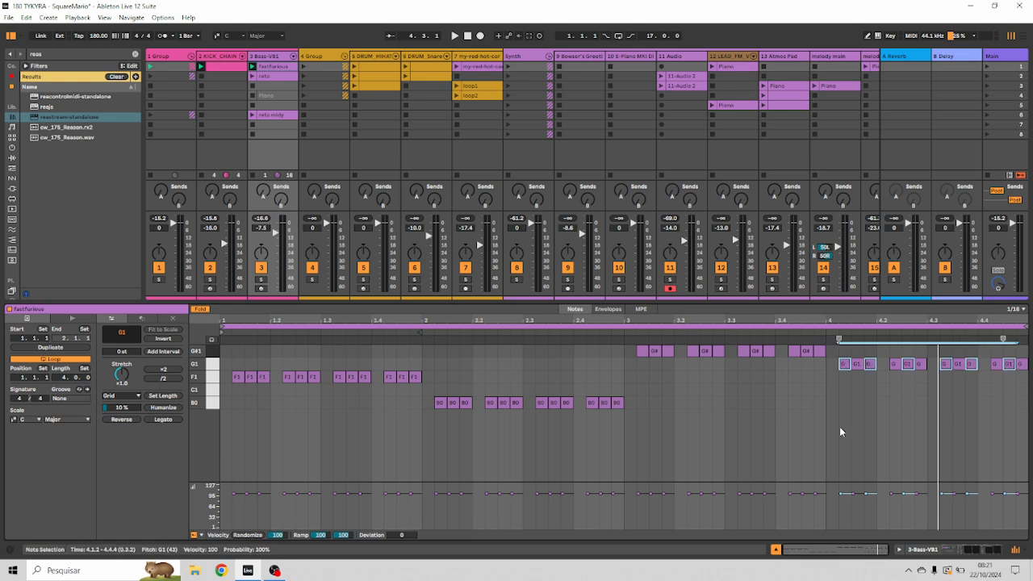
Play the fastfurious clip with its altered pitches and stop it when it loops back to the first bar
key(space)
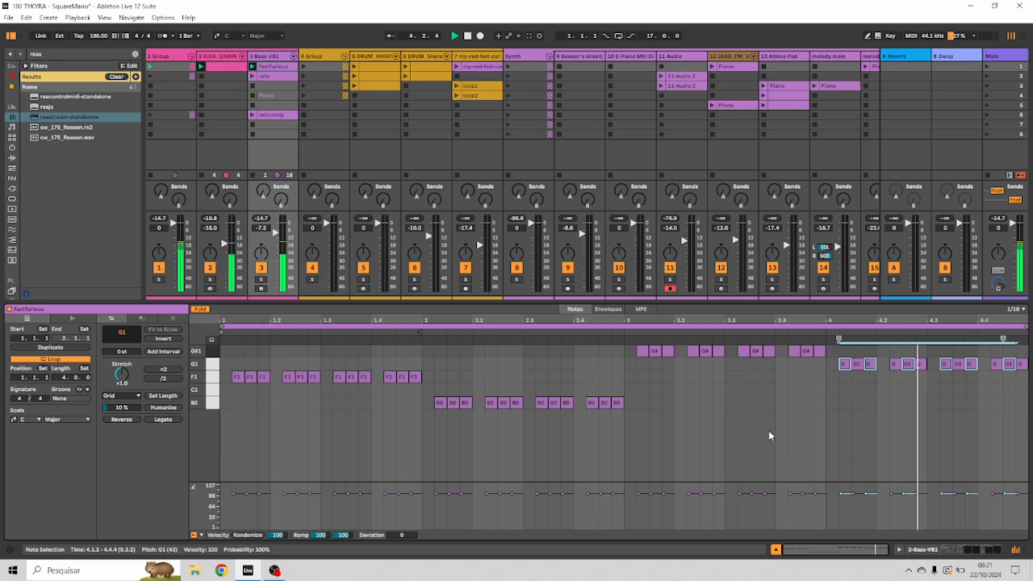
key(space)
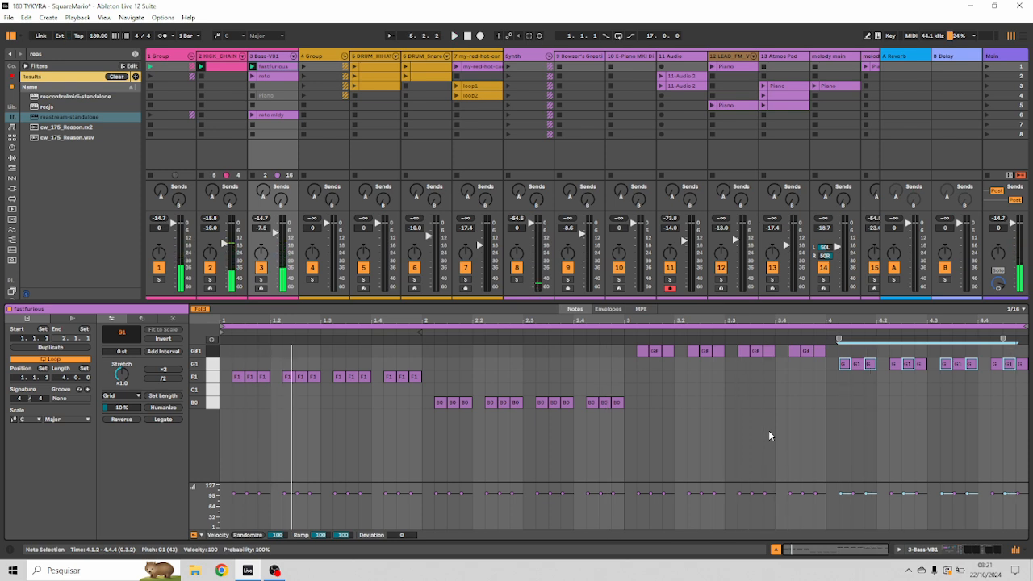
Undo all the pitch changes in the fastfurious clip back to its alternating note pattern and play it
key(ctrl+z)
key(ctrl+z)
key(ctrl+z)
key(ctrl+z)
key(ctrl+z)
key(ctrl+z)
key(ctrl+z)
key(ctrl+z)
key(ctrl+z)
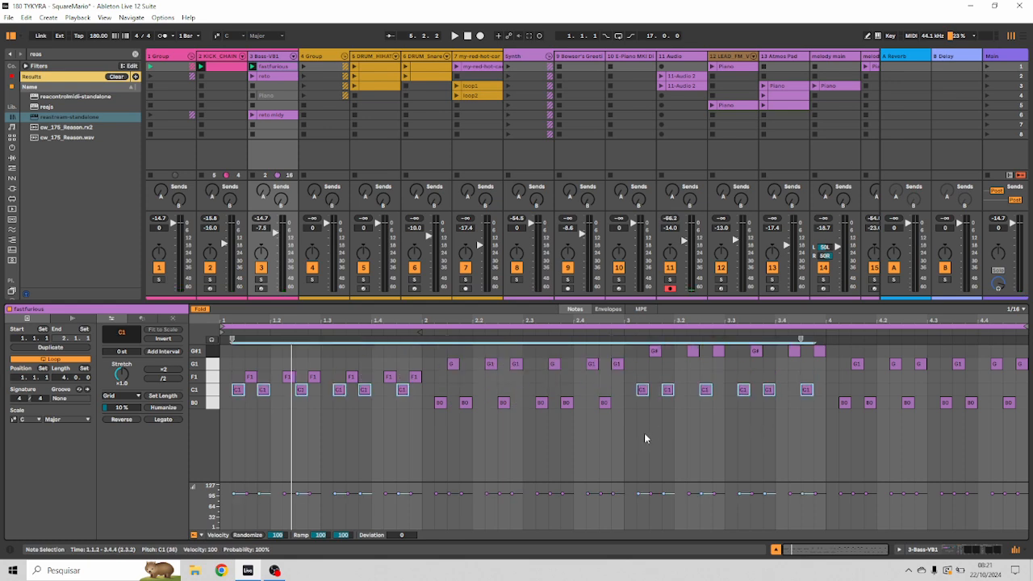
key(space)
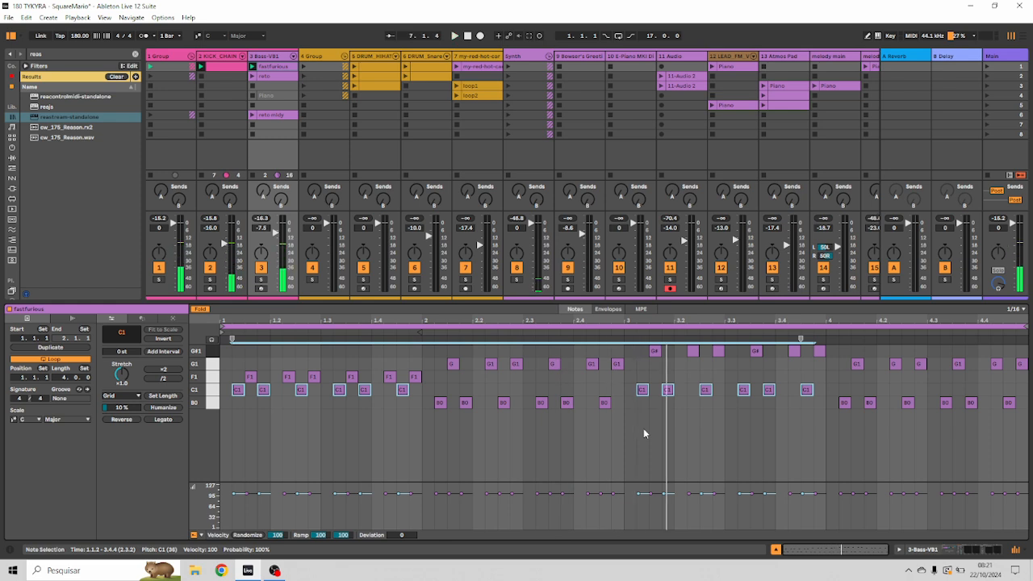
Open and play the reto clip and the reto midy clip of the Bass-VB1 track
click(258, 77)
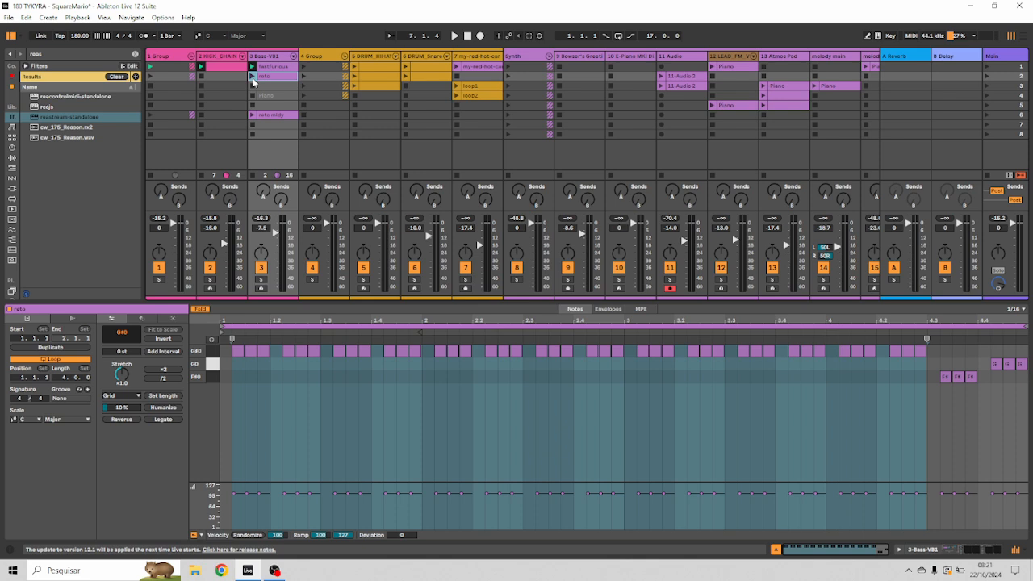
click(252, 76)
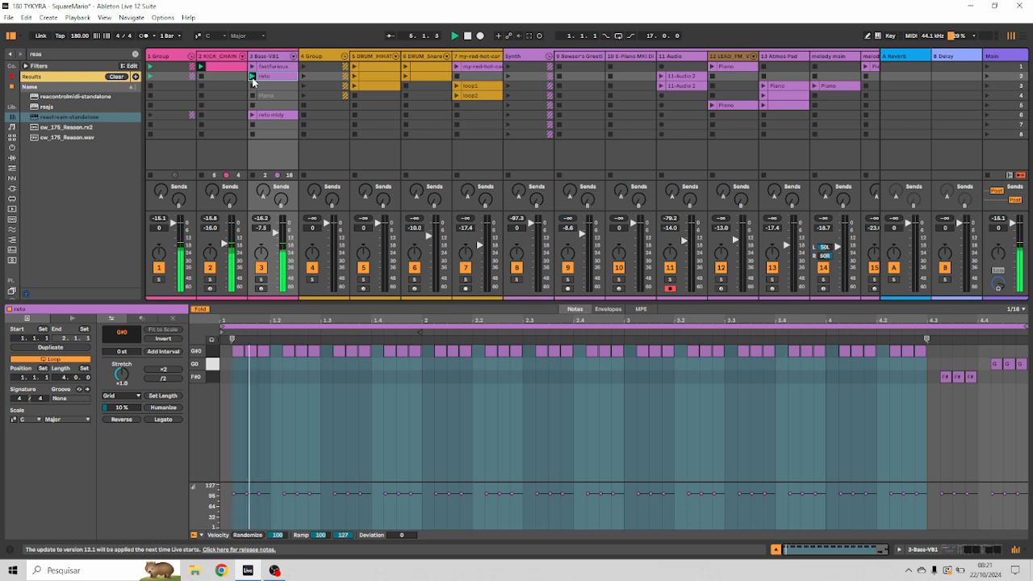
click(272, 118)
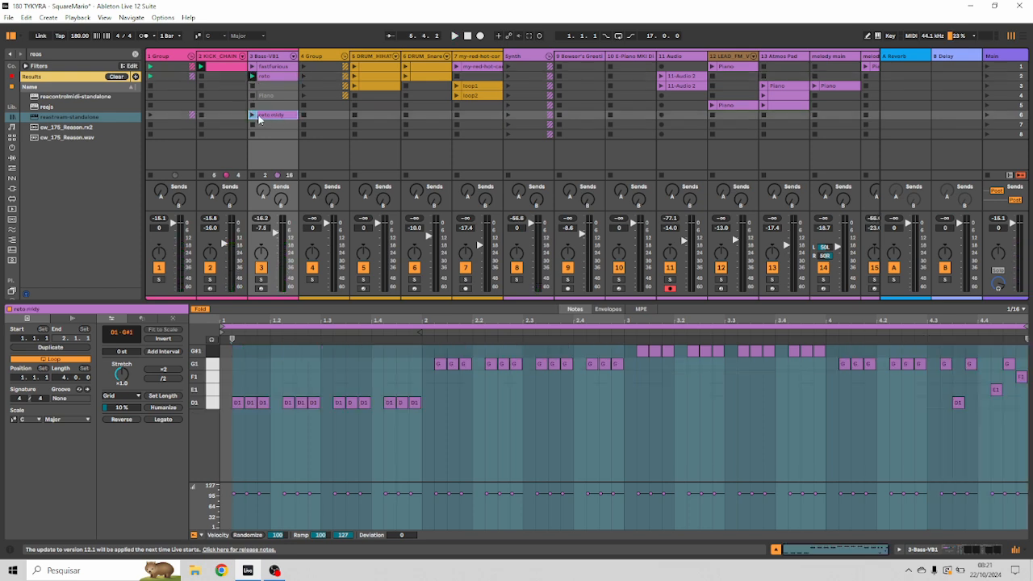
click(252, 115)
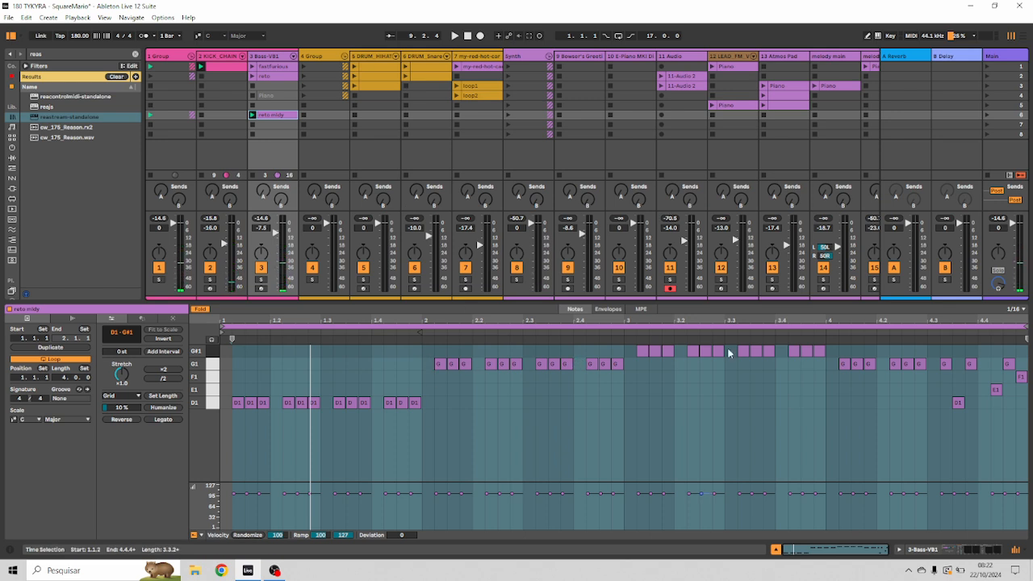
Open the fastfurious clip and select its G1 and G#1 notes from bar 2 through bar 4
click(284, 68)
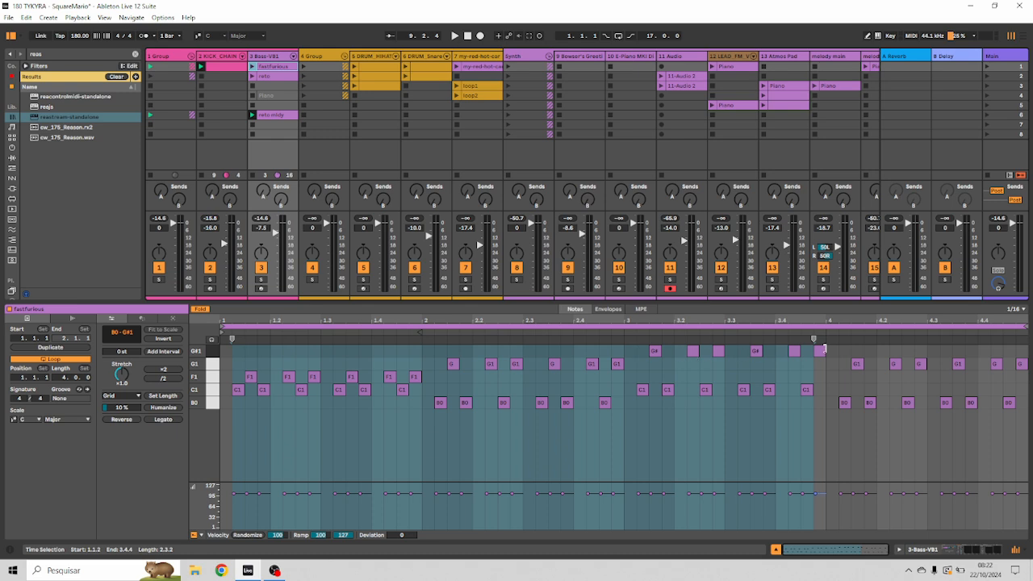
drag(434, 347, 722, 363)
click(722, 363)
click(442, 349)
drag(442, 351, 1025, 376)
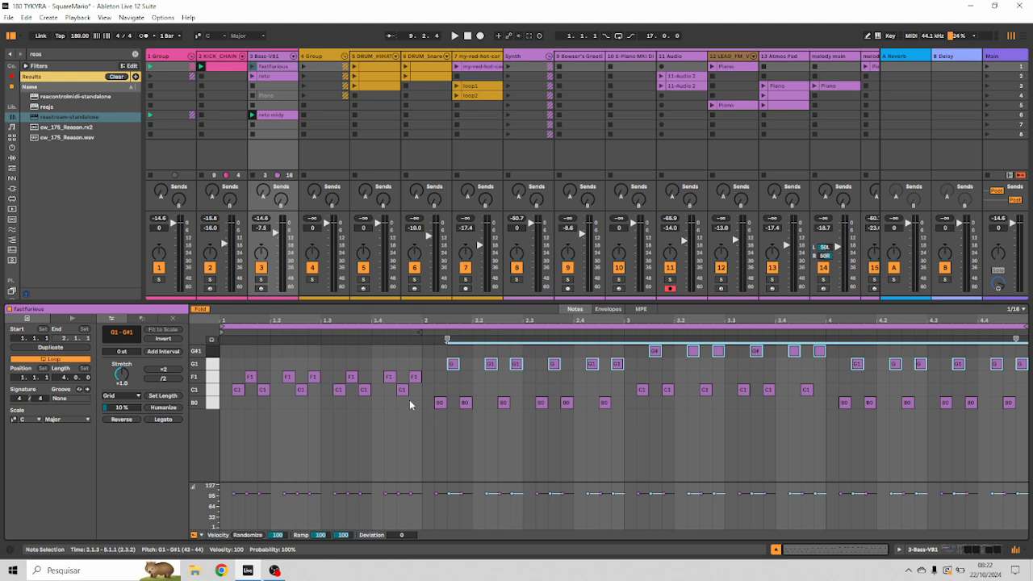
Compare the reto midy clip with the scene 8 Piano clip of the full track, showing that clip's entire length
click(294, 117)
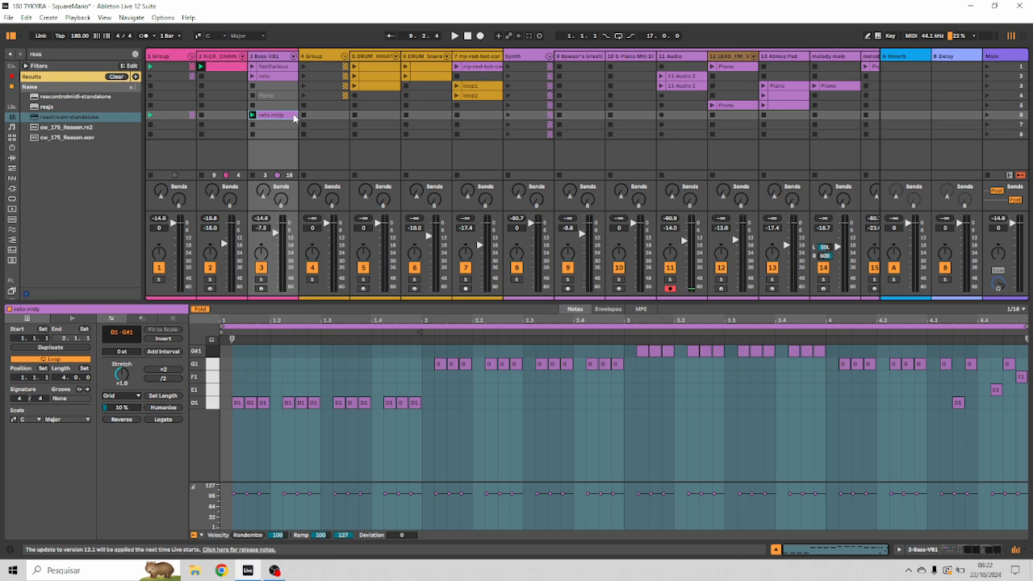
drag(742, 134, 578, 152)
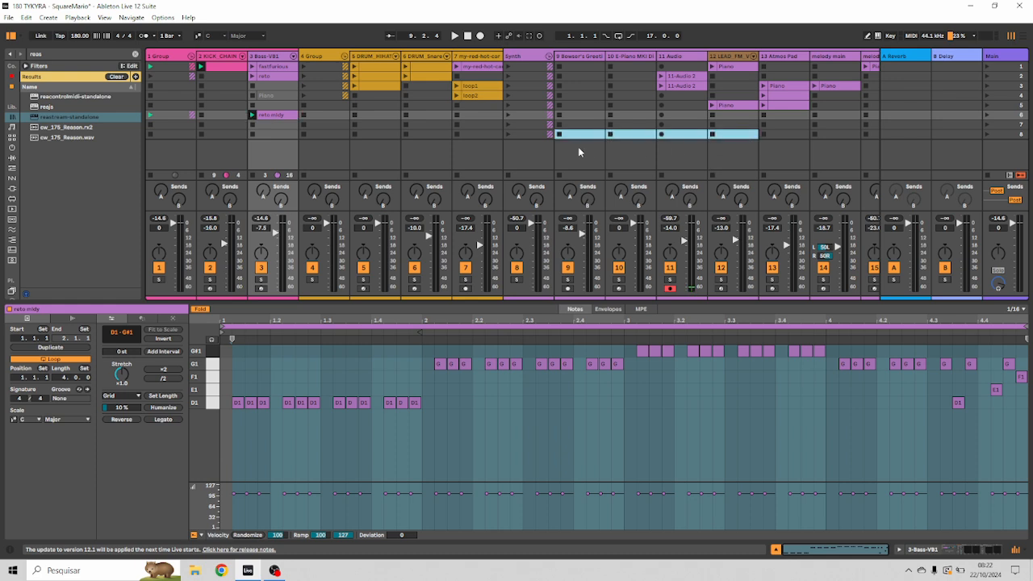
drag(785, 136, 293, 183)
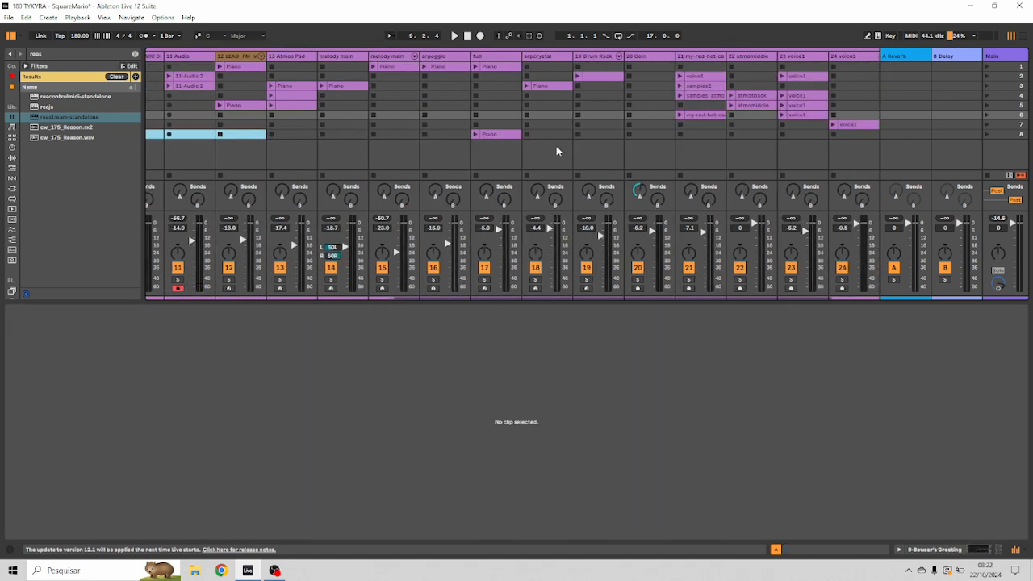
click(489, 135)
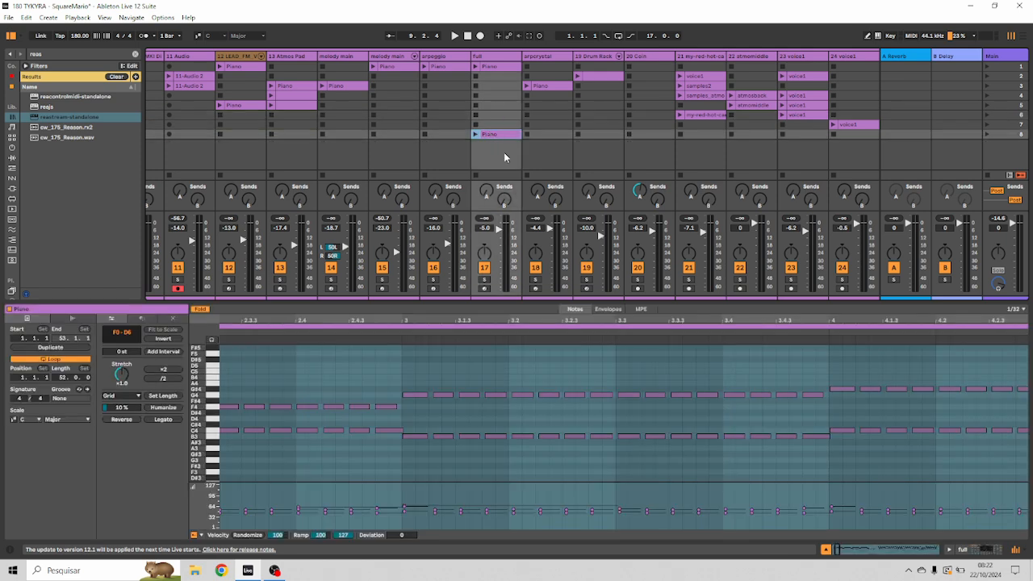
double_click(513, 318)
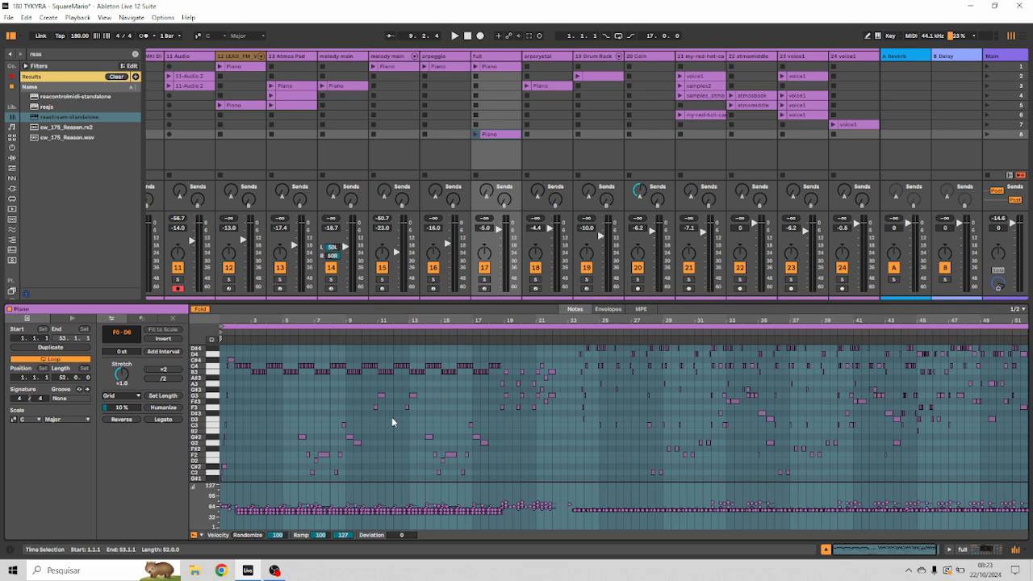
Play the fastfurious bass clip with each of the three DRUM_HIHATS clips and both DRUM_Snares clips in turn
scroll(596, 149, left, 5)
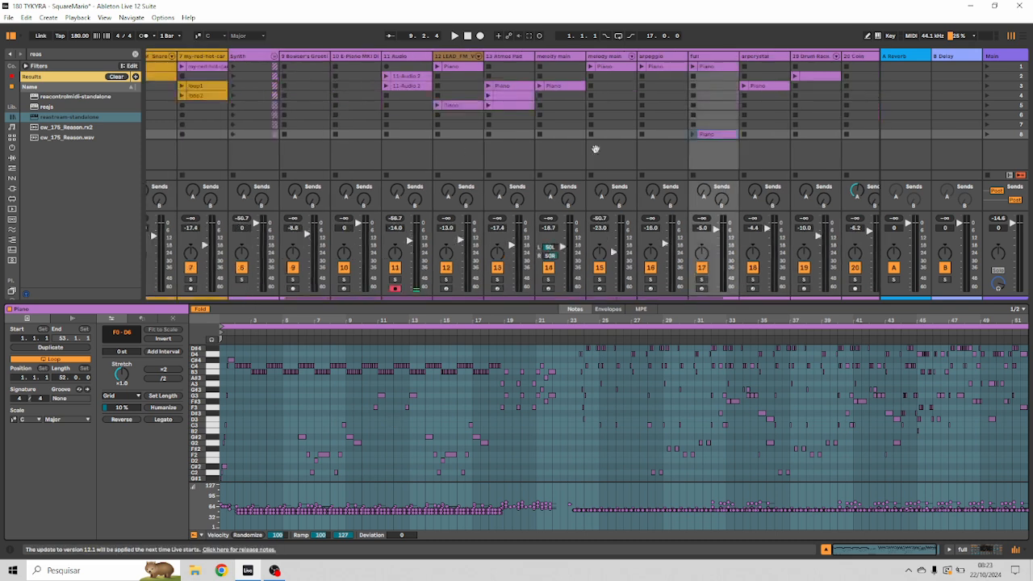
scroll(596, 149, left, 5)
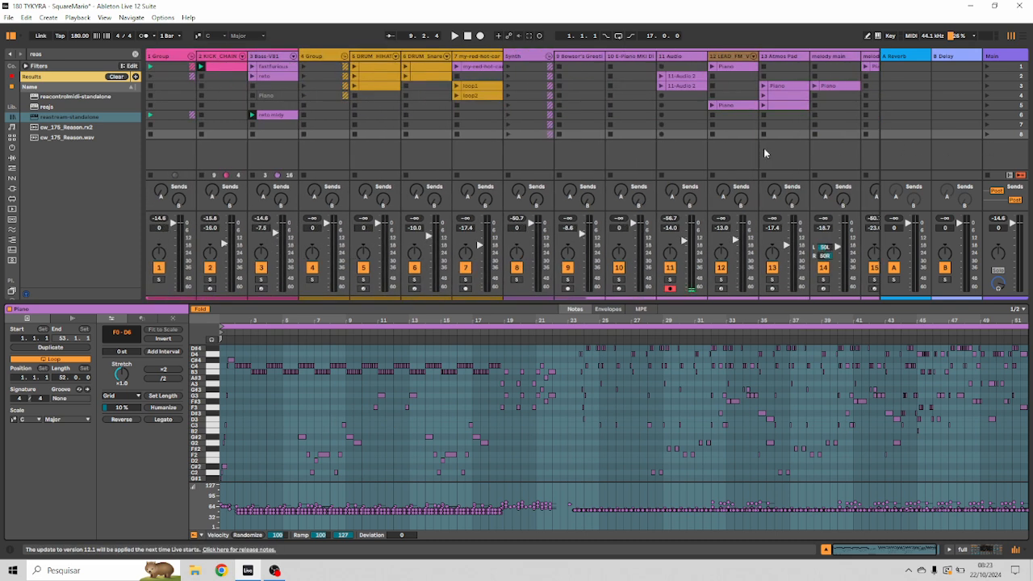
click(252, 66)
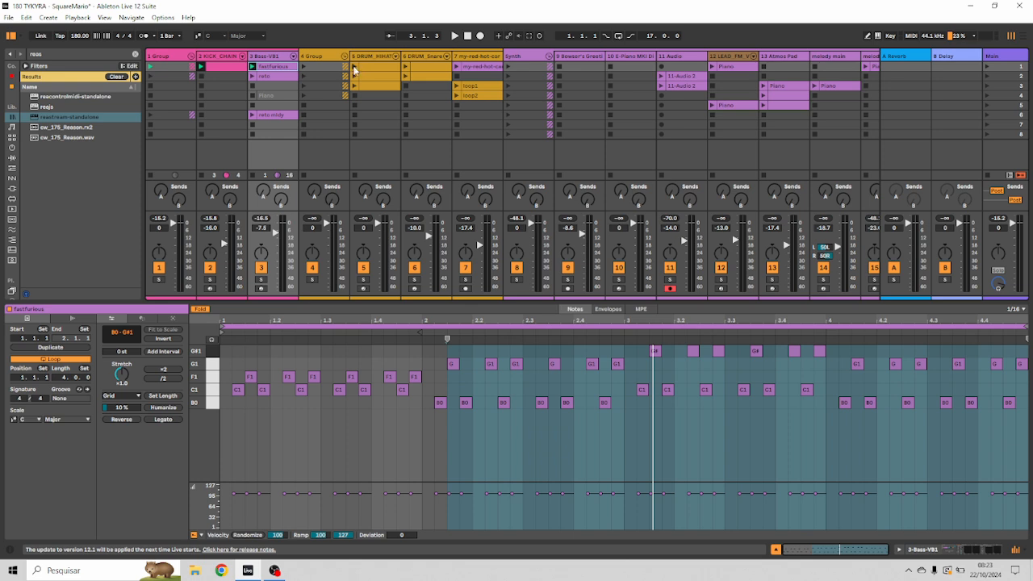
click(355, 87)
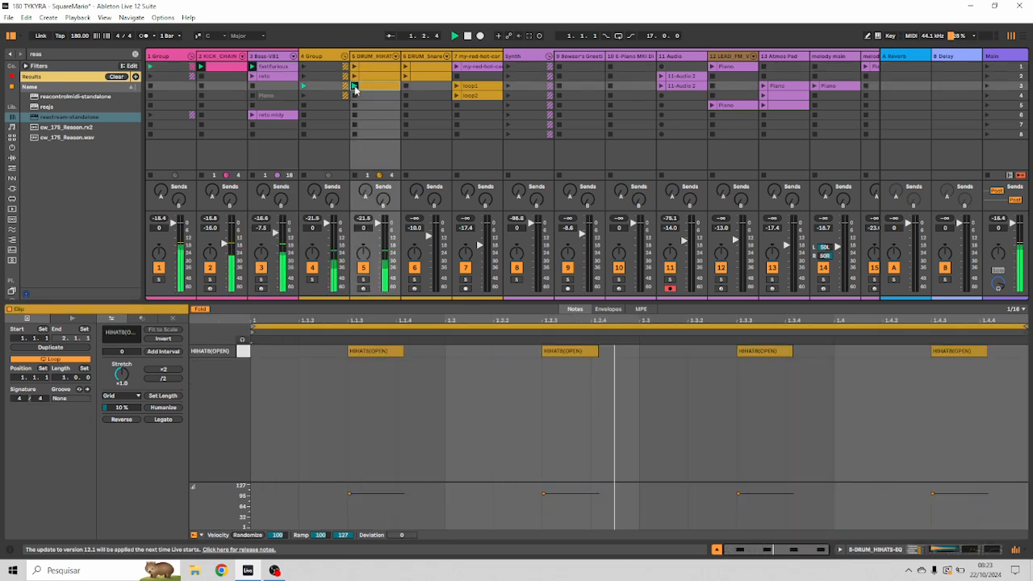
click(355, 76)
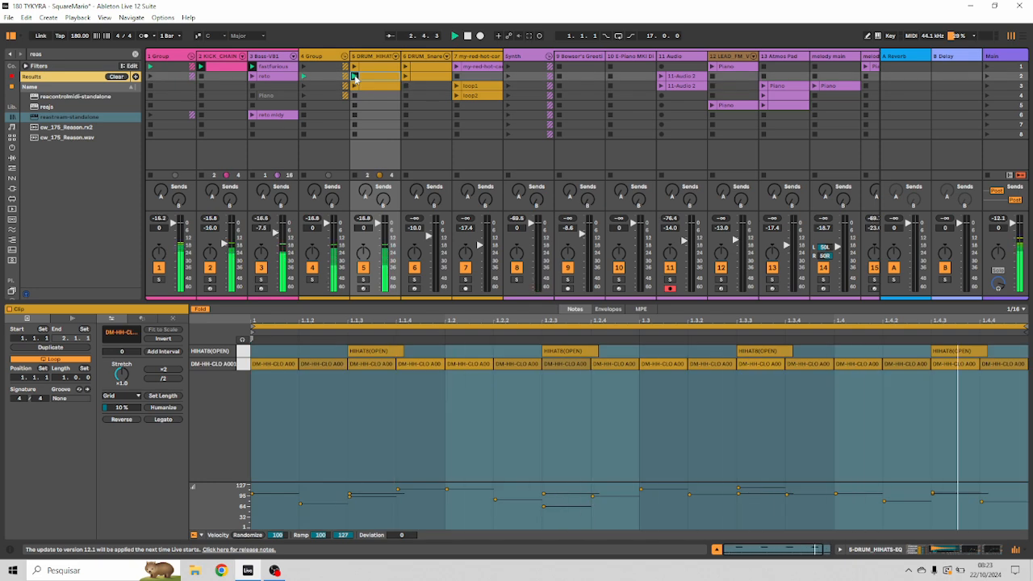
click(354, 69)
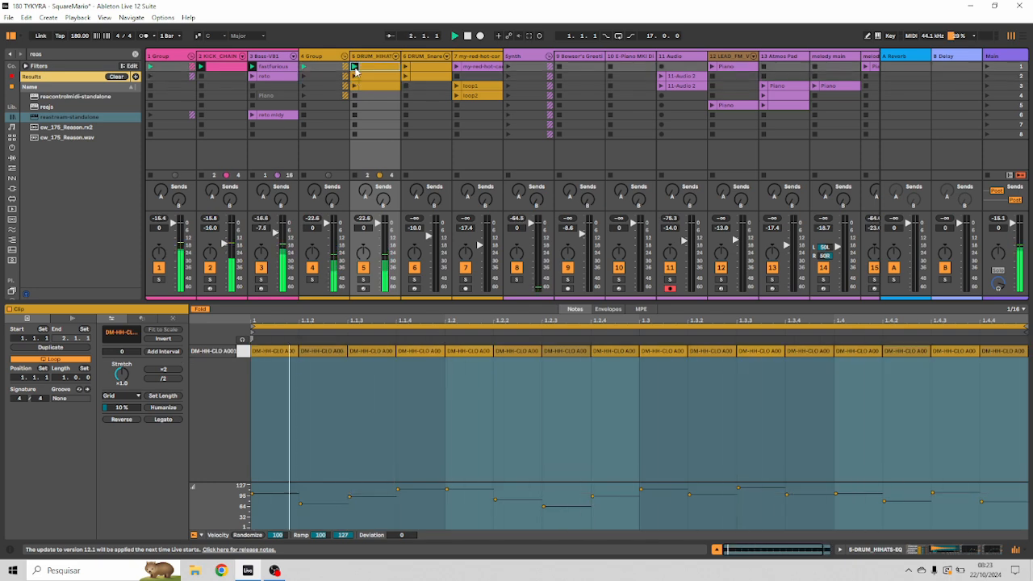
click(406, 69)
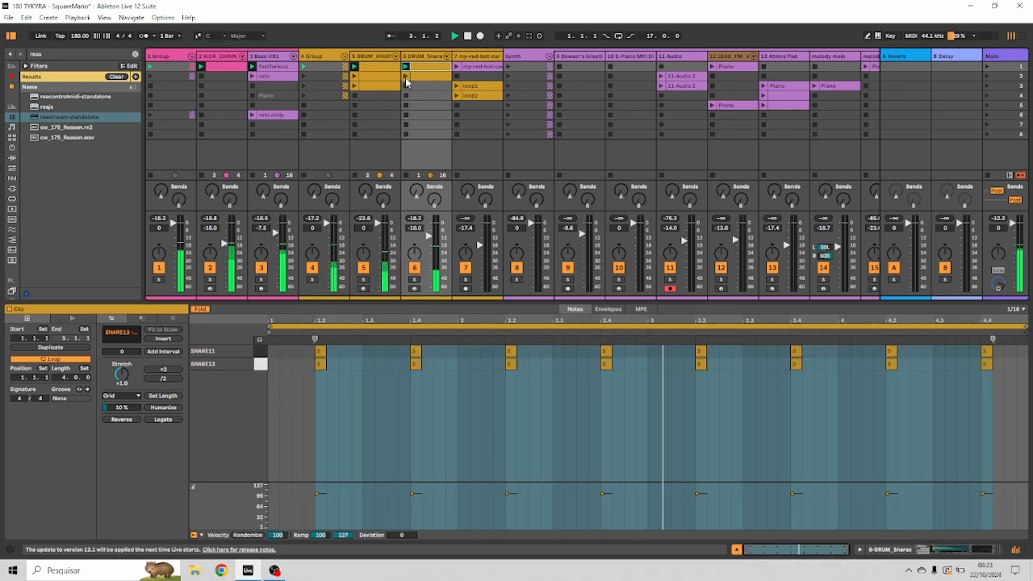
click(406, 79)
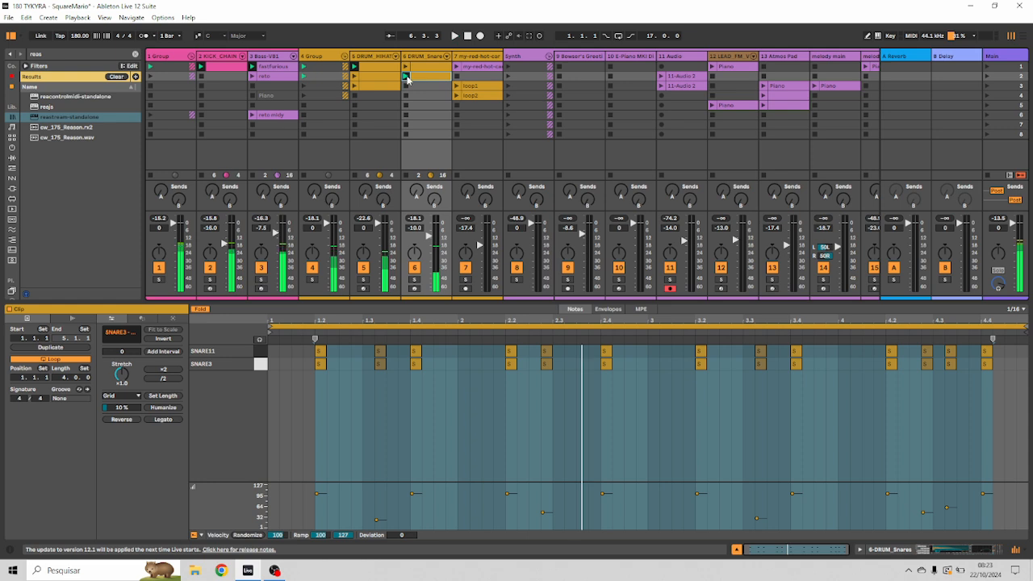
Launch the loop1 clip of the my-red-hot-car track and lower the DRUM_Snares volume to -12.7 dB
click(457, 87)
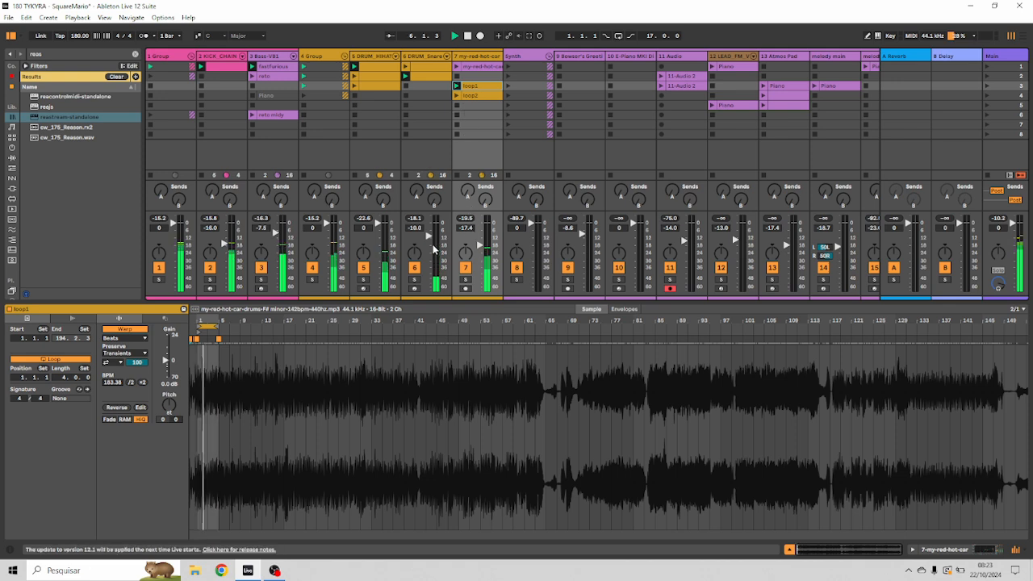
click(418, 220)
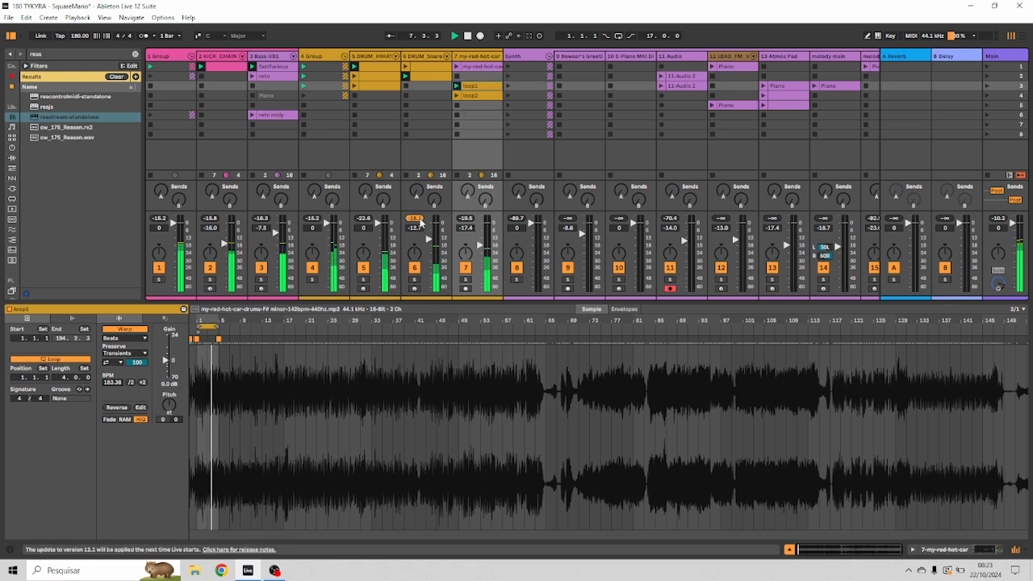
key(space)
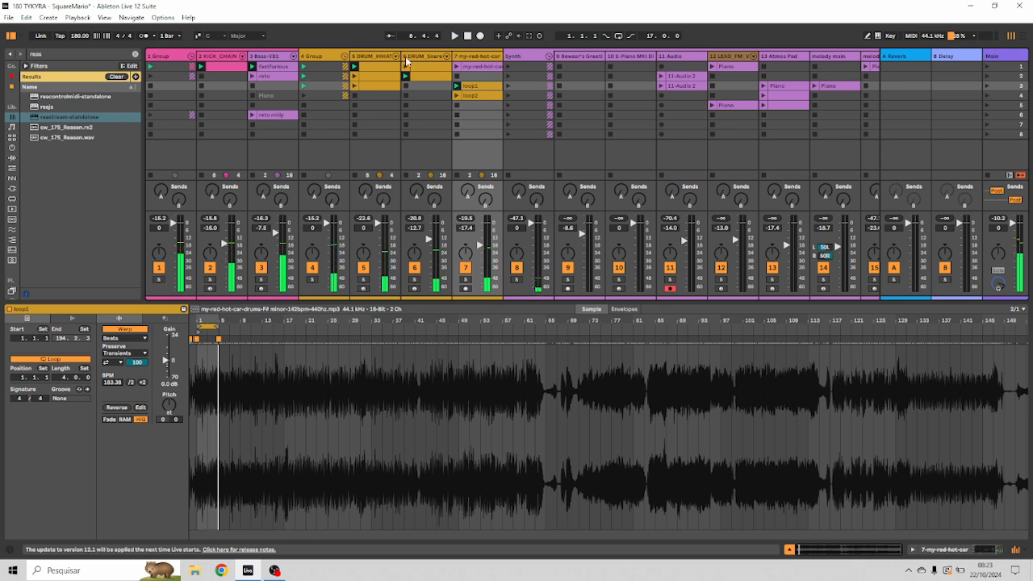
Play the first DRUM_Snares clip together with loop1 and collapse the drum group
click(406, 65)
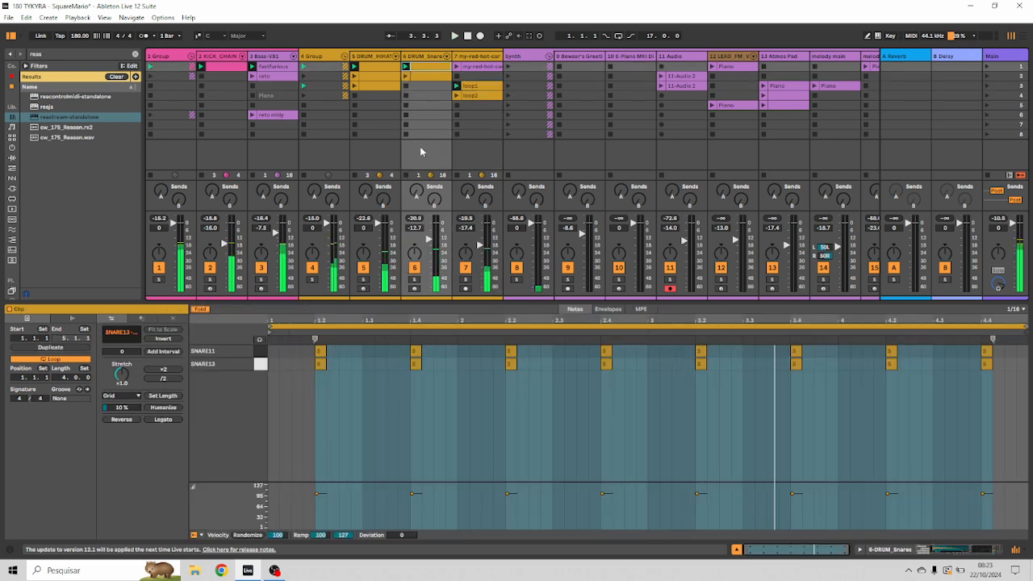
click(406, 66)
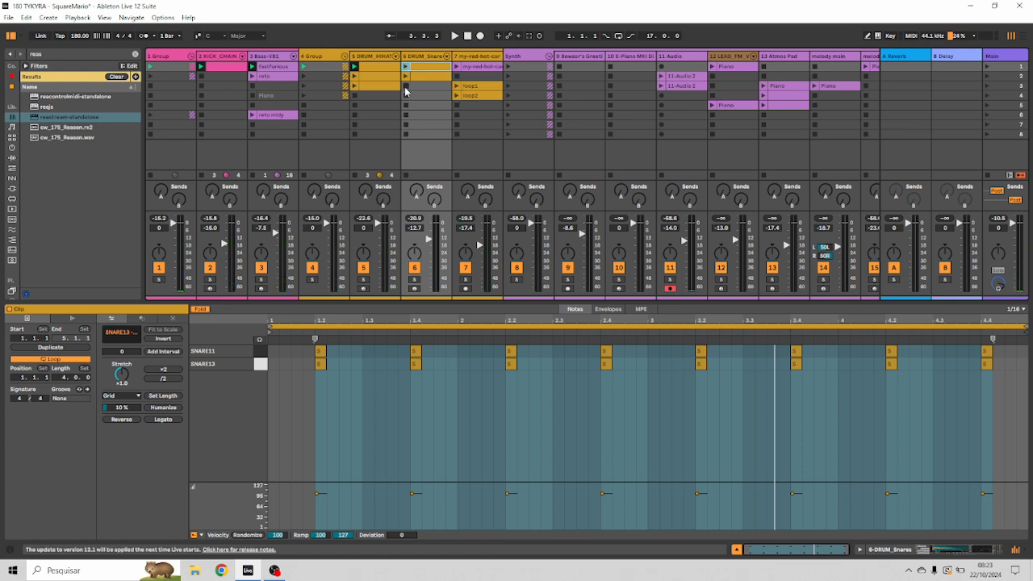
click(345, 56)
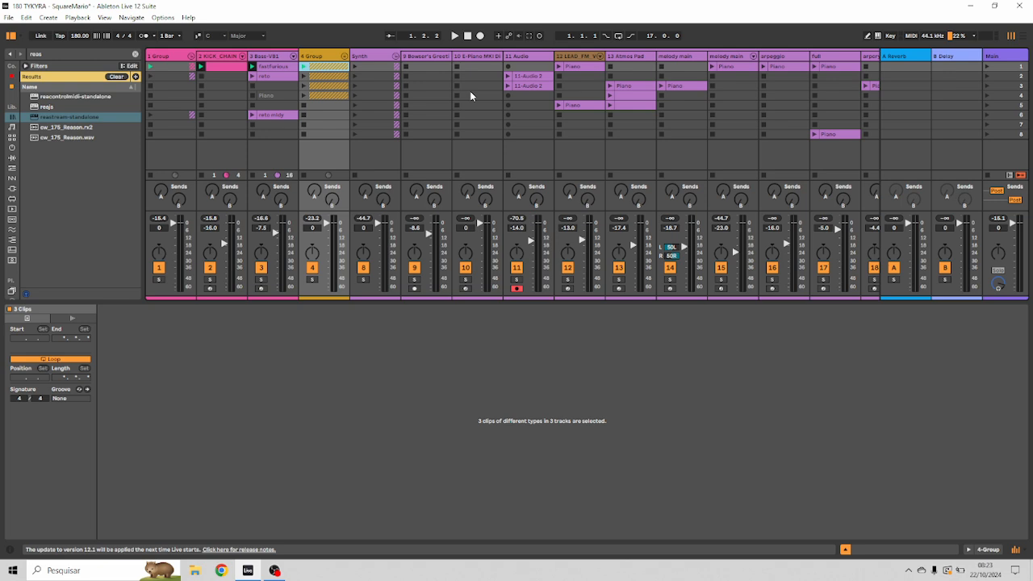
Copy the scene 1 Piano clip of the LEAD_FM_Virus track to scene 3 of the full track as fm and play it
scroll(500, 99, right, 5)
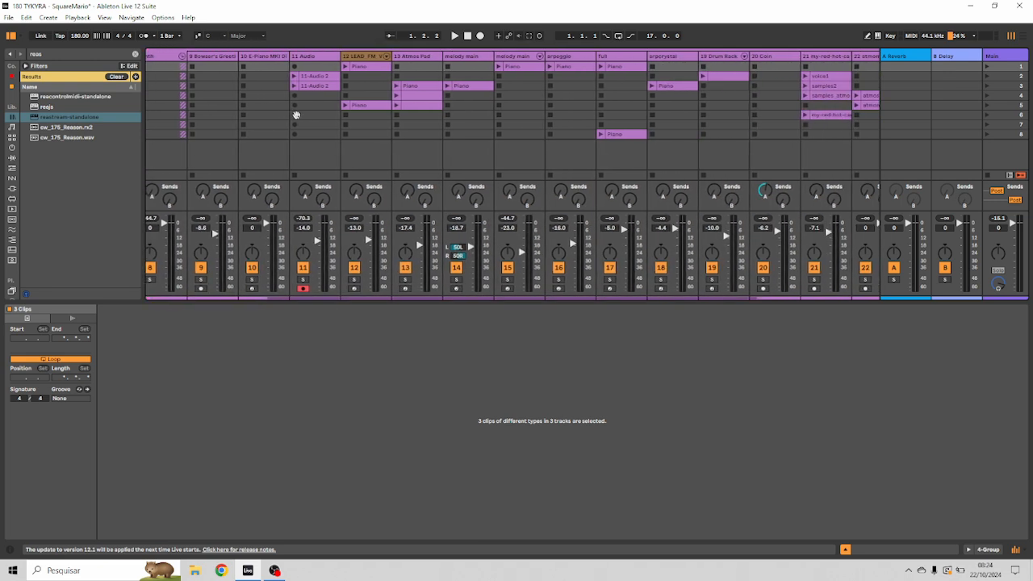
drag(296, 116, 301, 116)
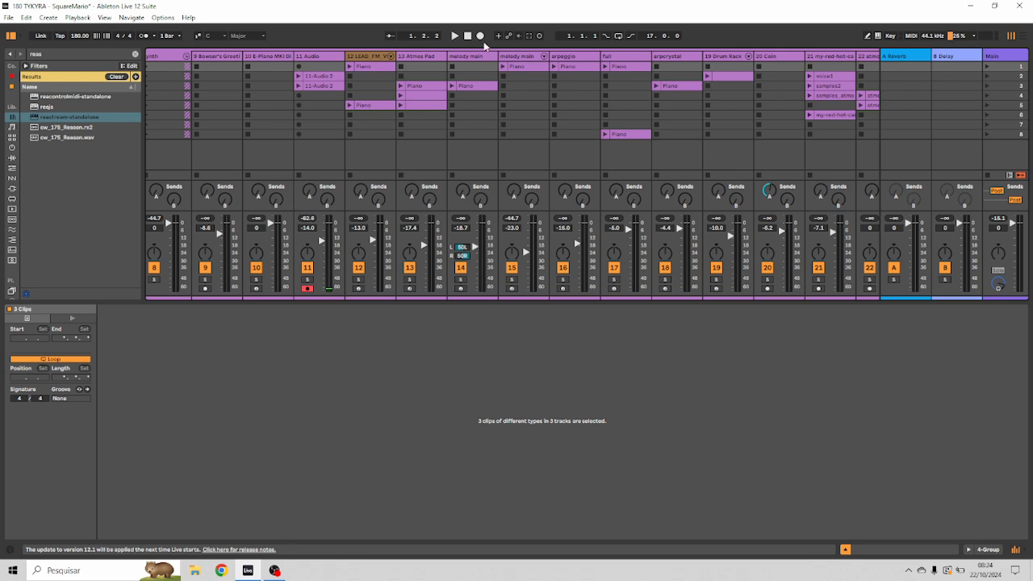
click(377, 67)
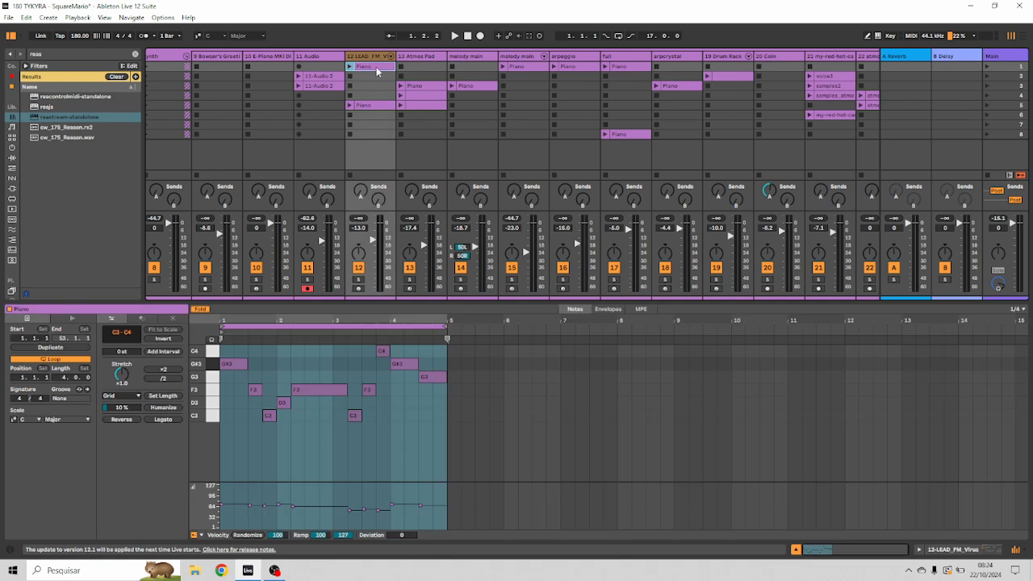
drag(377, 71, 631, 91)
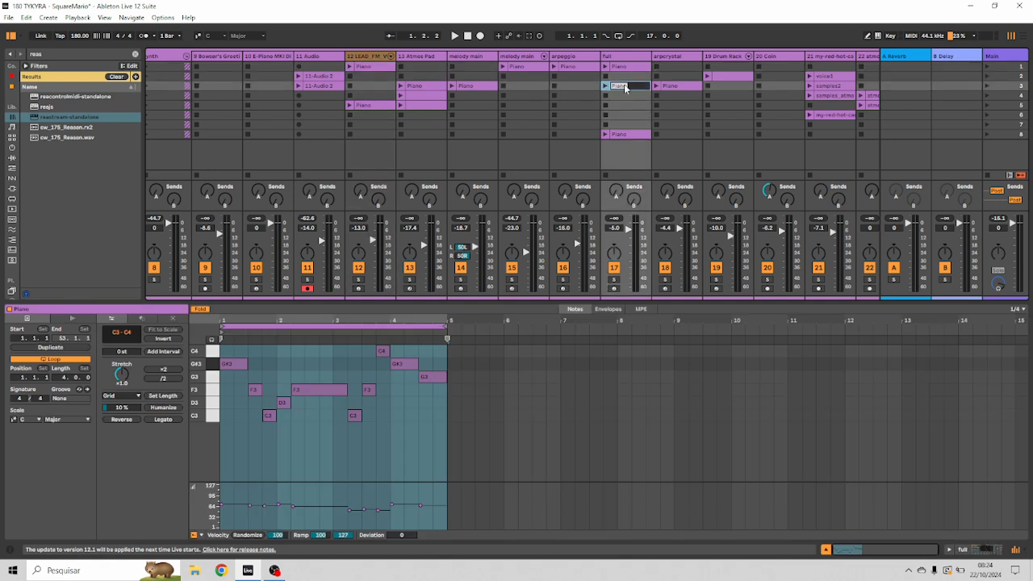
key(Return)
click(606, 87)
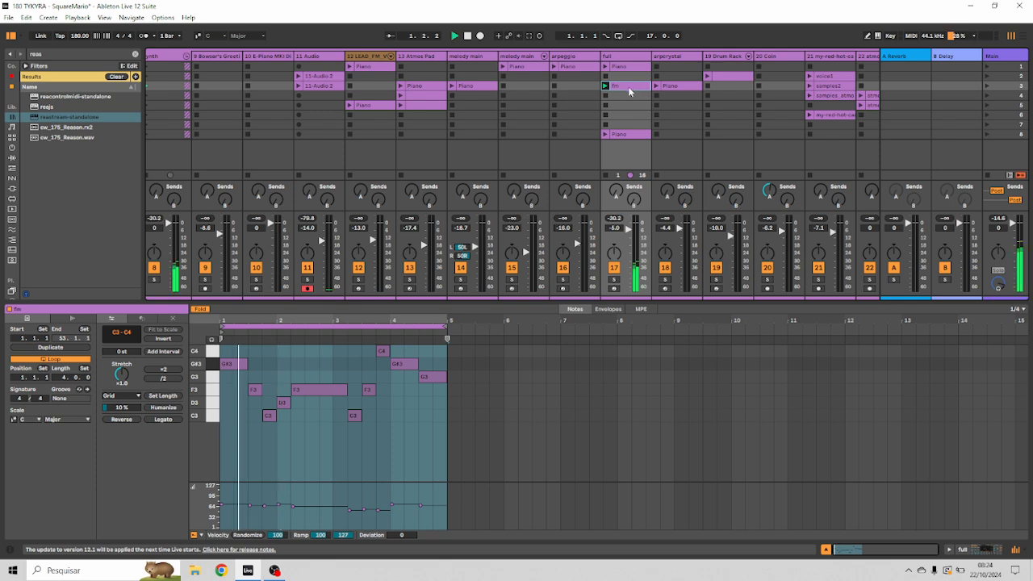
click(607, 96)
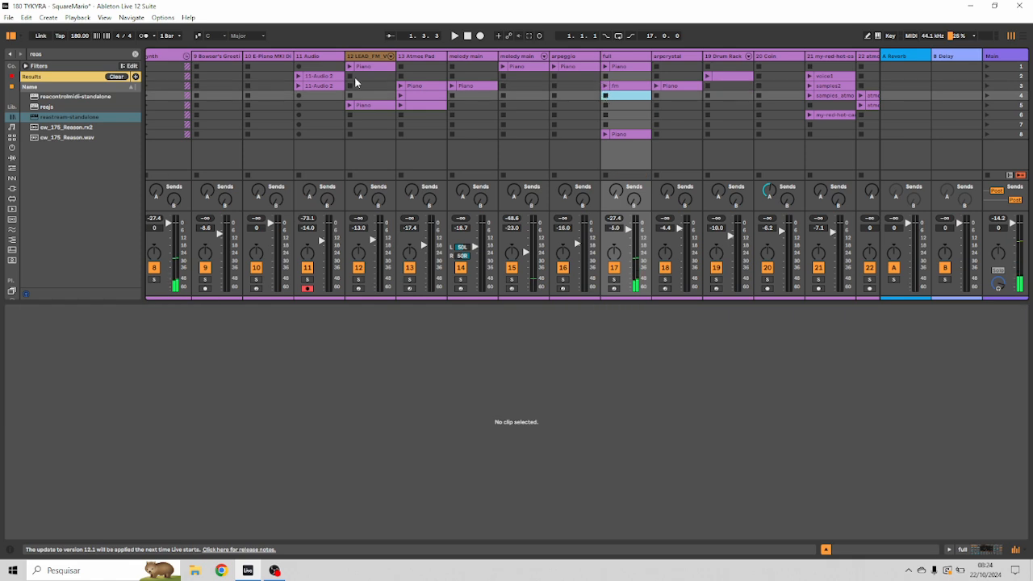
Play the scene 1 Piano clip of the LEAD_FM_Virus track and stop playback
click(367, 70)
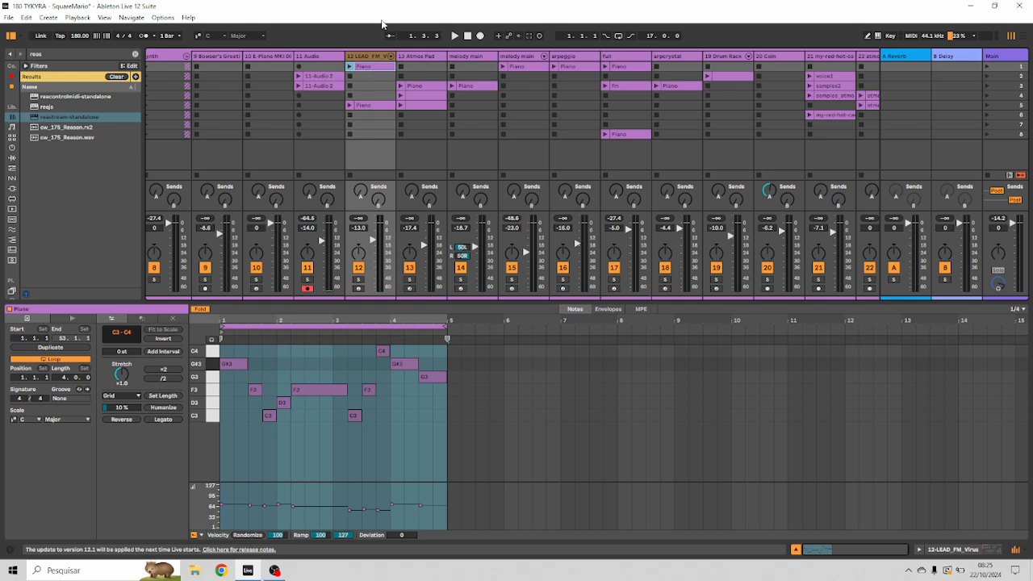
click(349, 67)
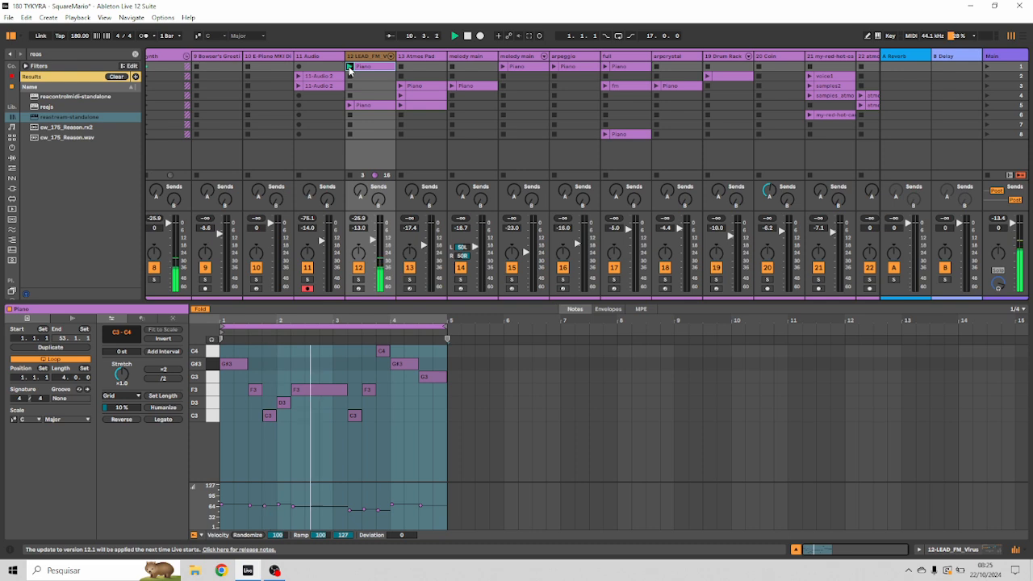
key(space)
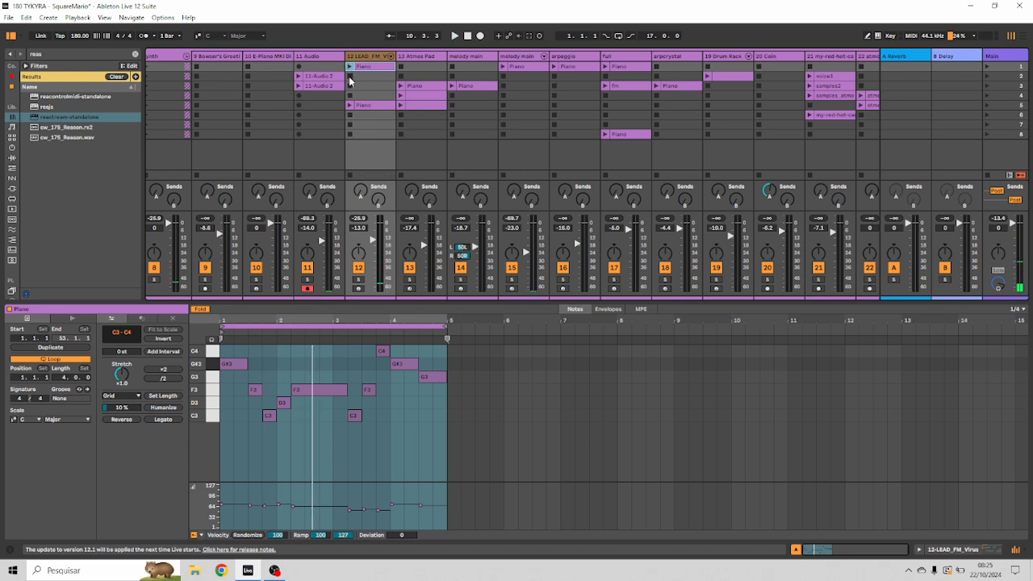
Examine the notes of the Atmos Pad clips in scenes 3, 4 and 5
click(416, 71)
click(423, 87)
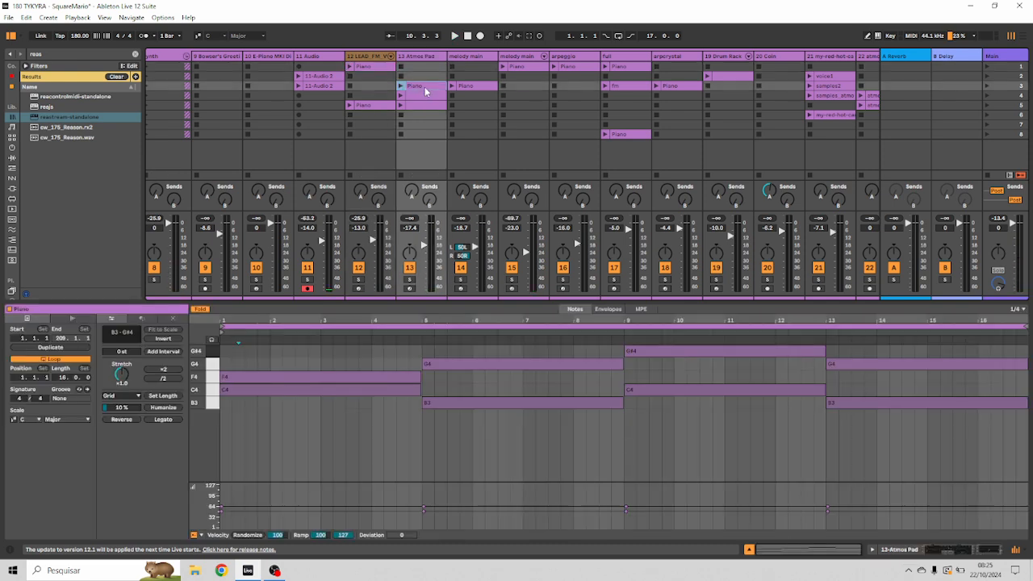
click(423, 97)
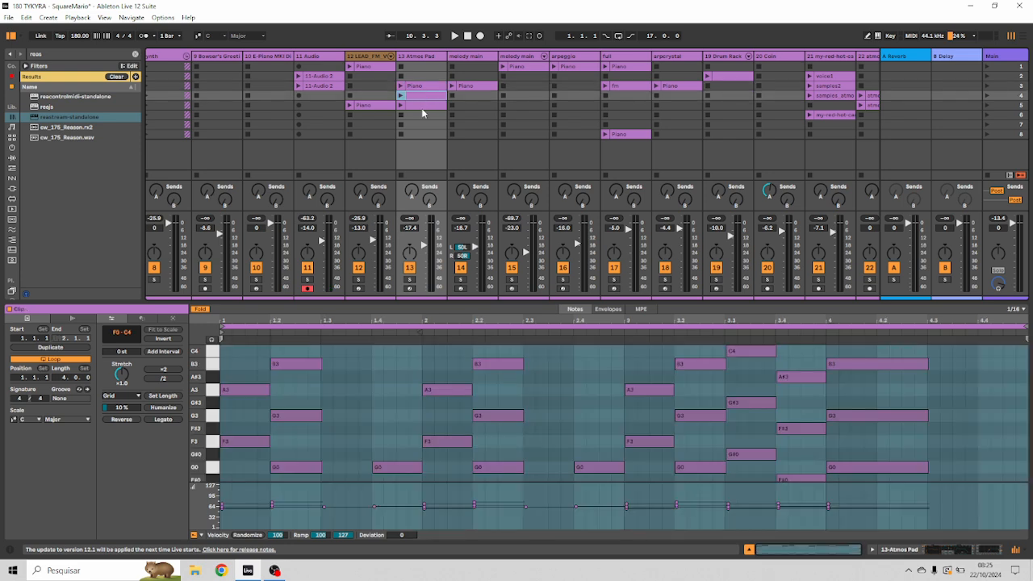
click(424, 106)
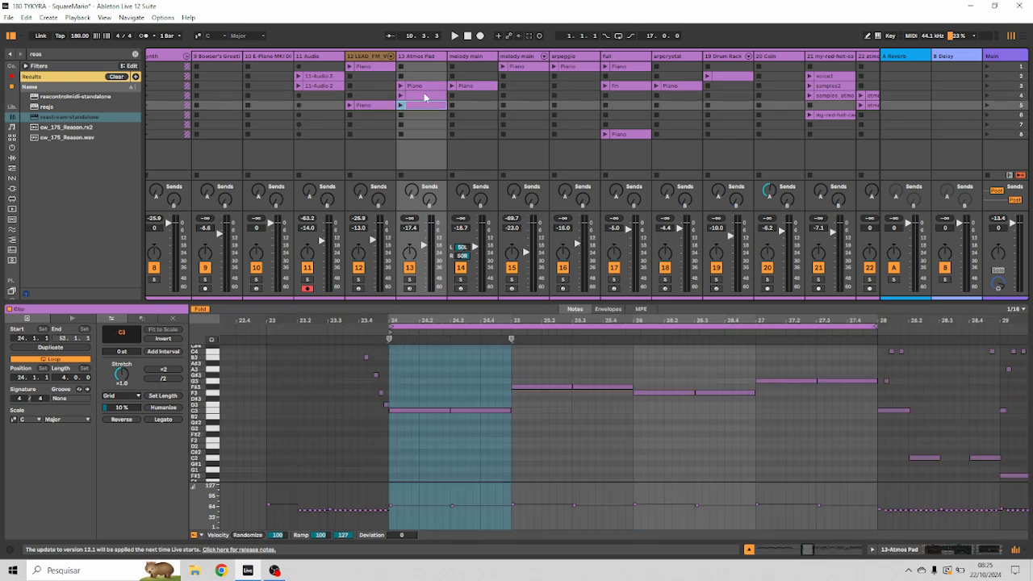
click(425, 97)
Copy the scene 3 Atmos Pad Piano clip to scene 4 of the full track and compress it to 4 bars while playing it
click(421, 87)
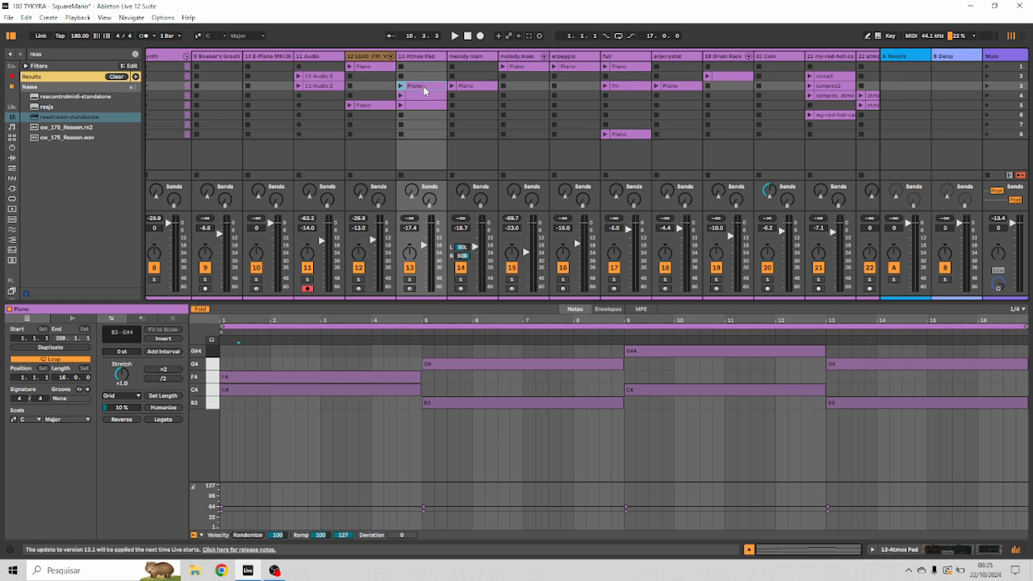
drag(424, 90, 613, 98)
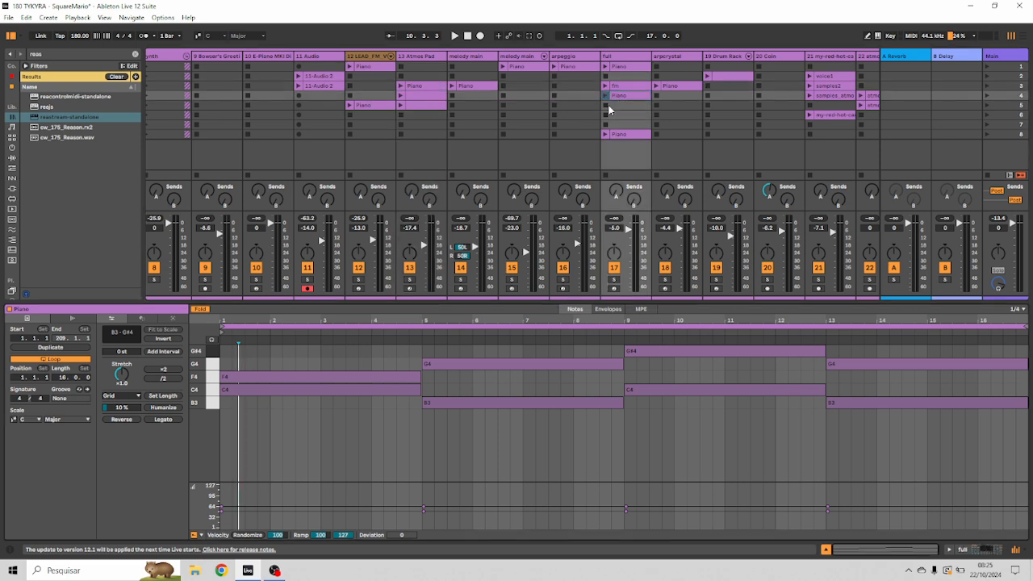
click(171, 370)
click(170, 380)
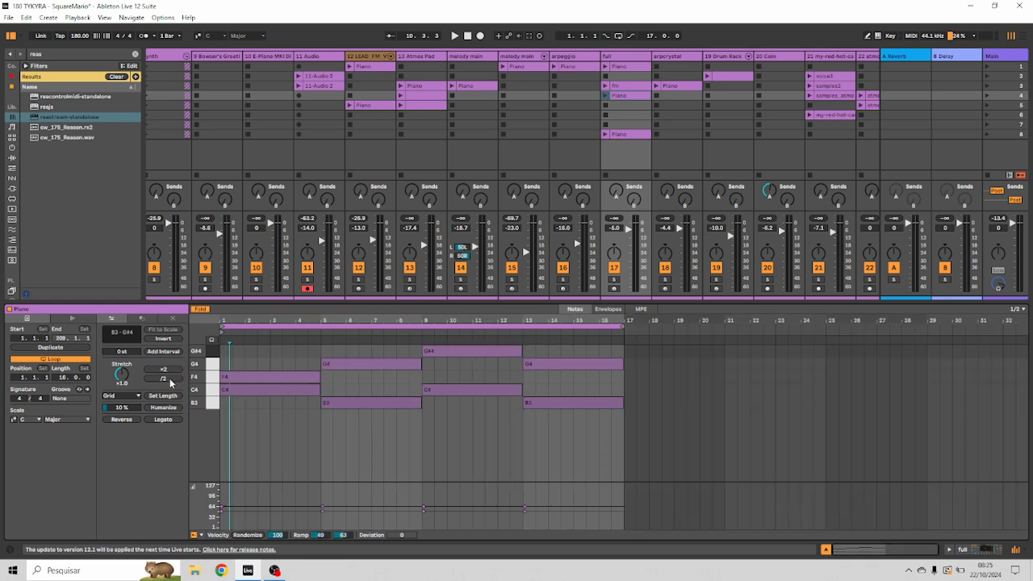
click(170, 379)
click(605, 95)
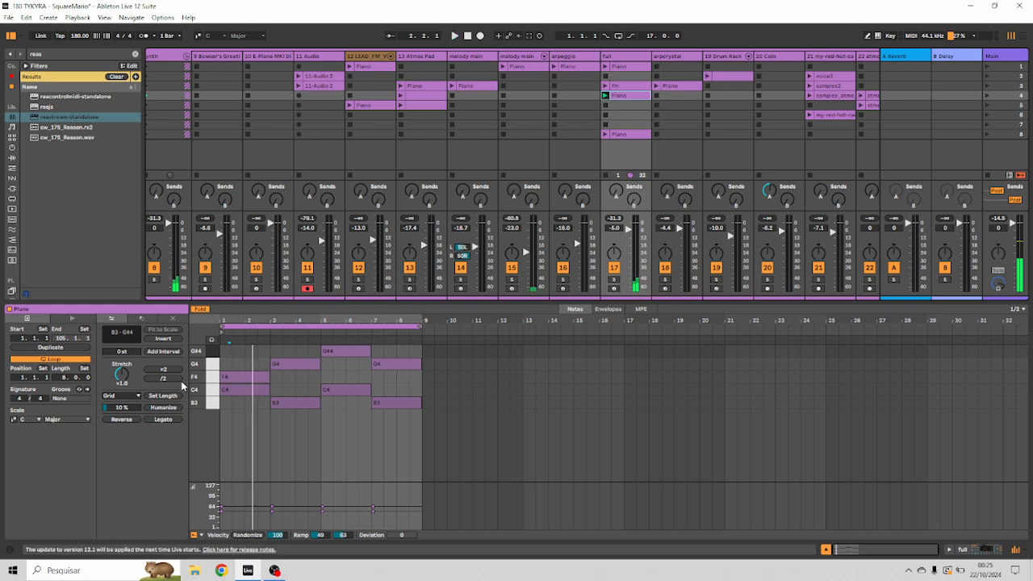
click(174, 381)
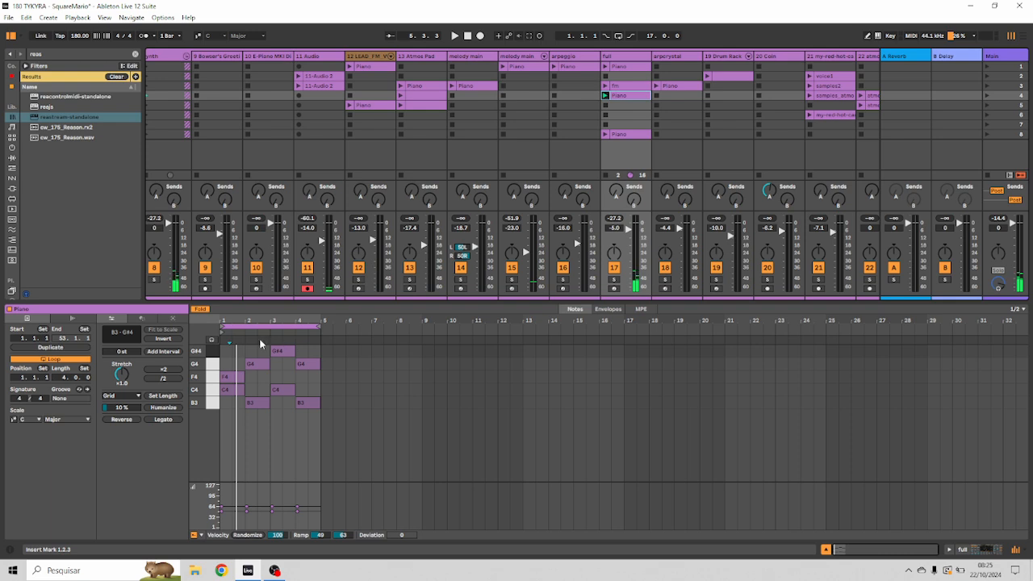
Set the loop start of the full track's scene 8 Piano clip to 2.1.1 and play it from there
click(607, 137)
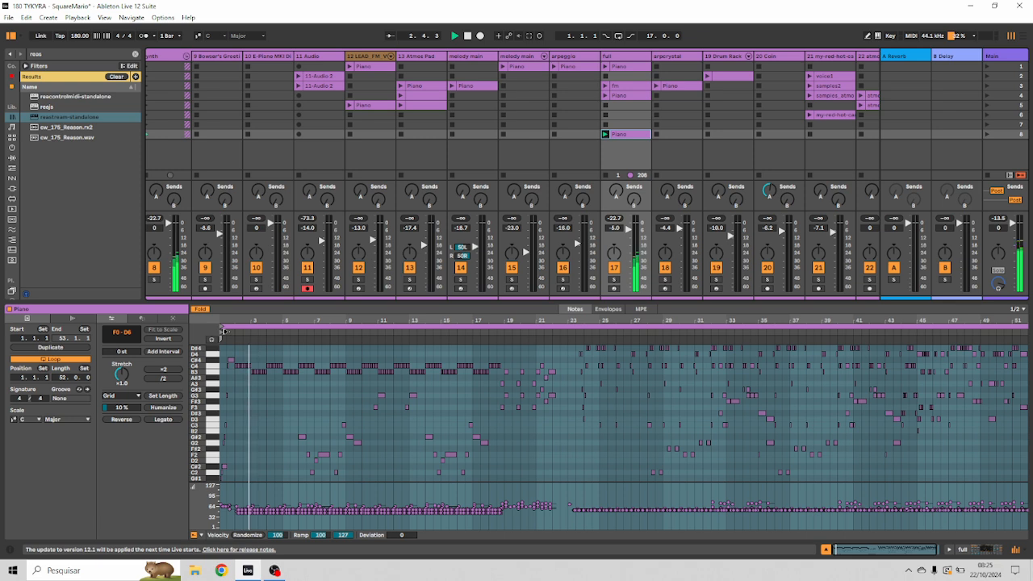
key(space)
click(222, 329)
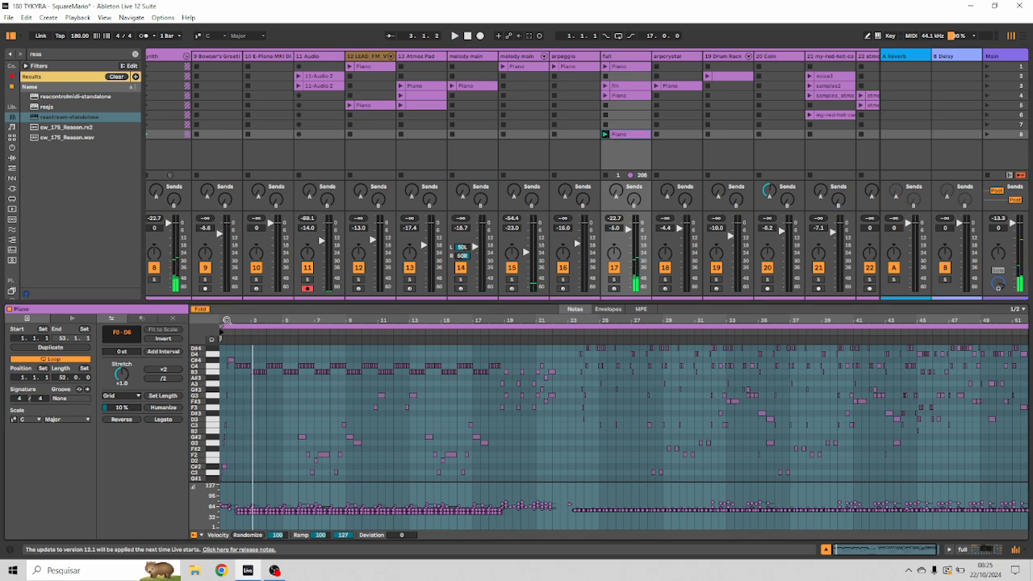
drag(222, 329, 235, 331)
key(space)
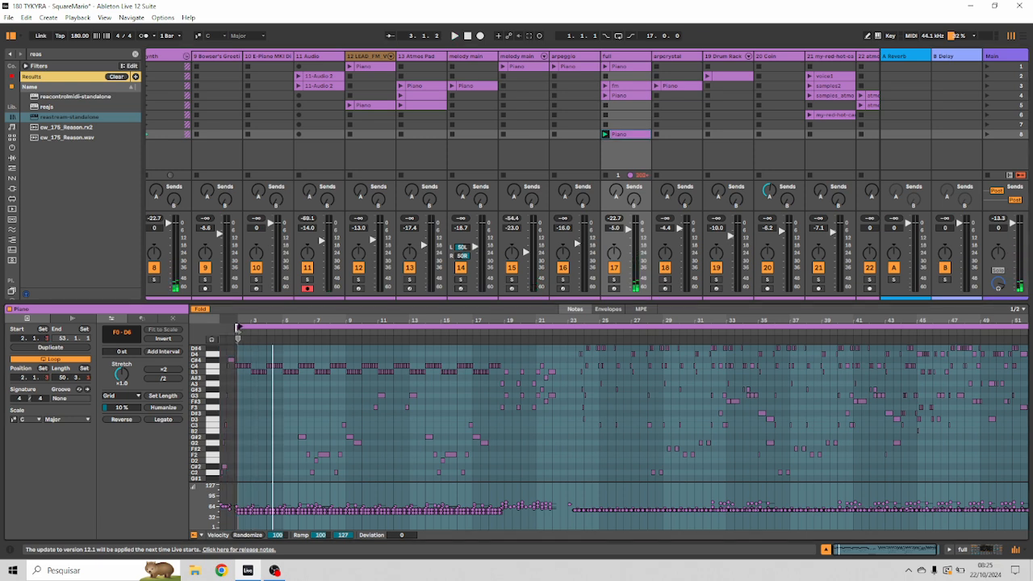
scroll(260, 375, up, 2)
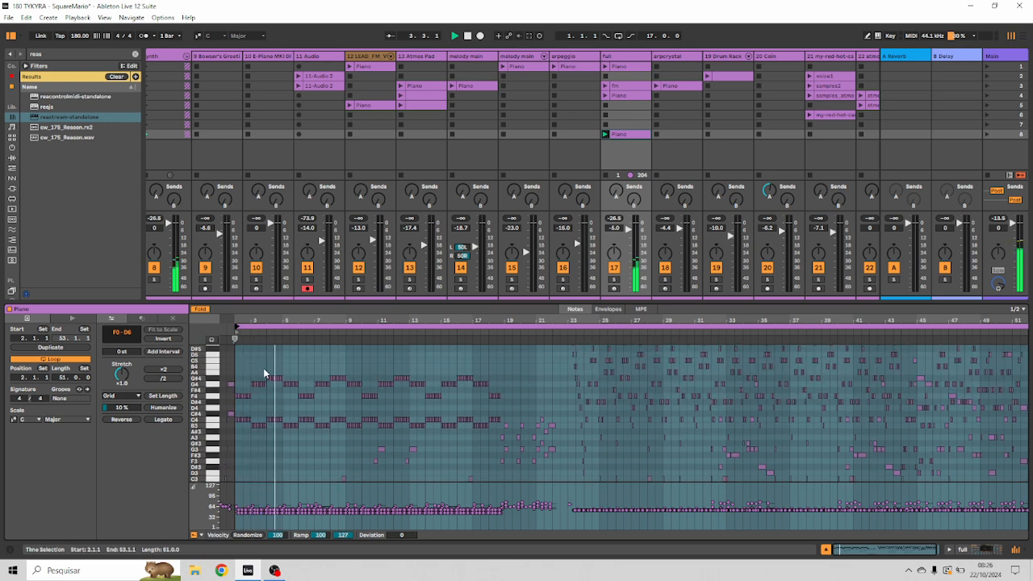
Play the full track's scene 4 clip, followed by the scene 3 Piano clip of the Atmos Pad track
click(606, 96)
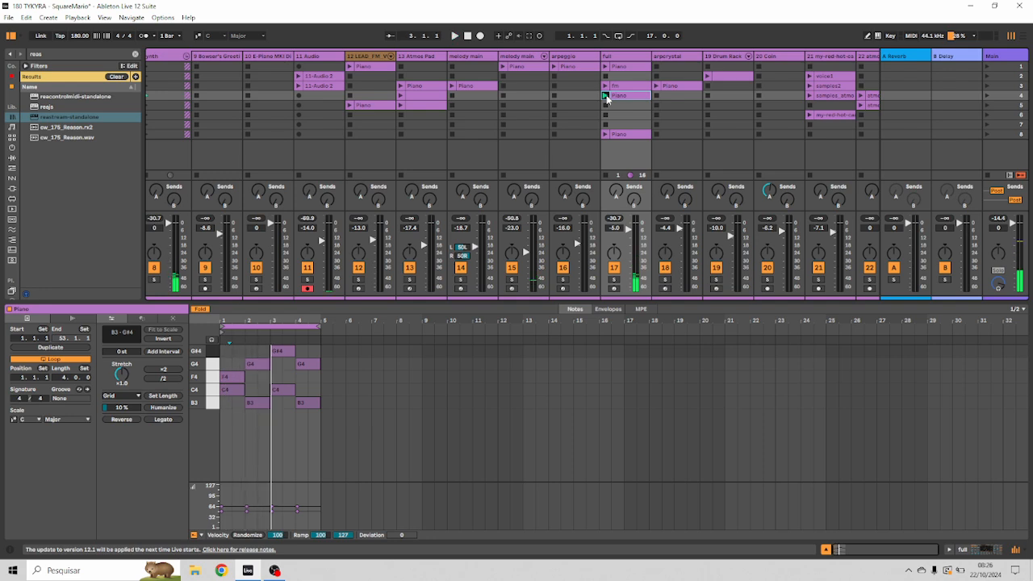
click(431, 87)
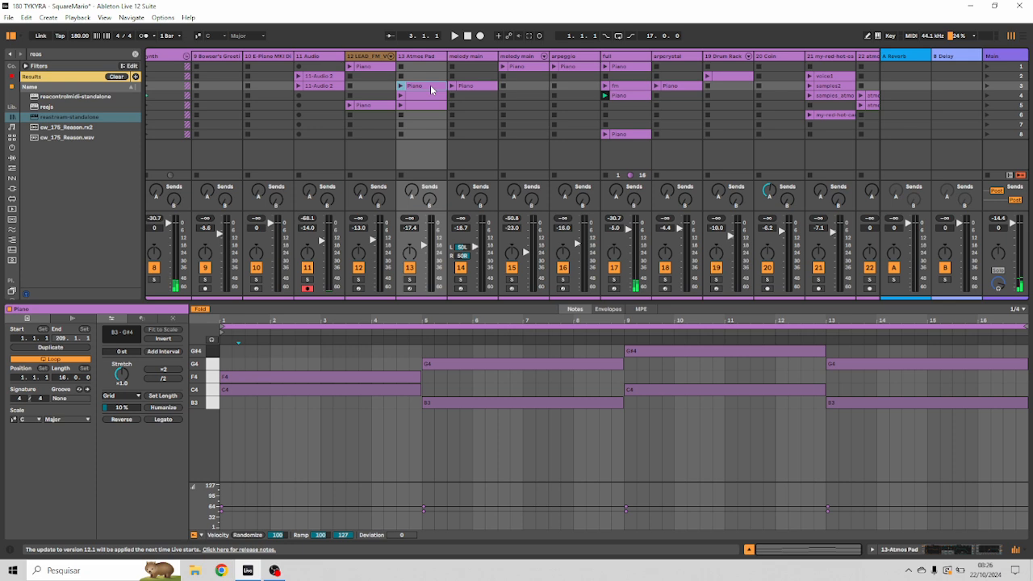
click(429, 56)
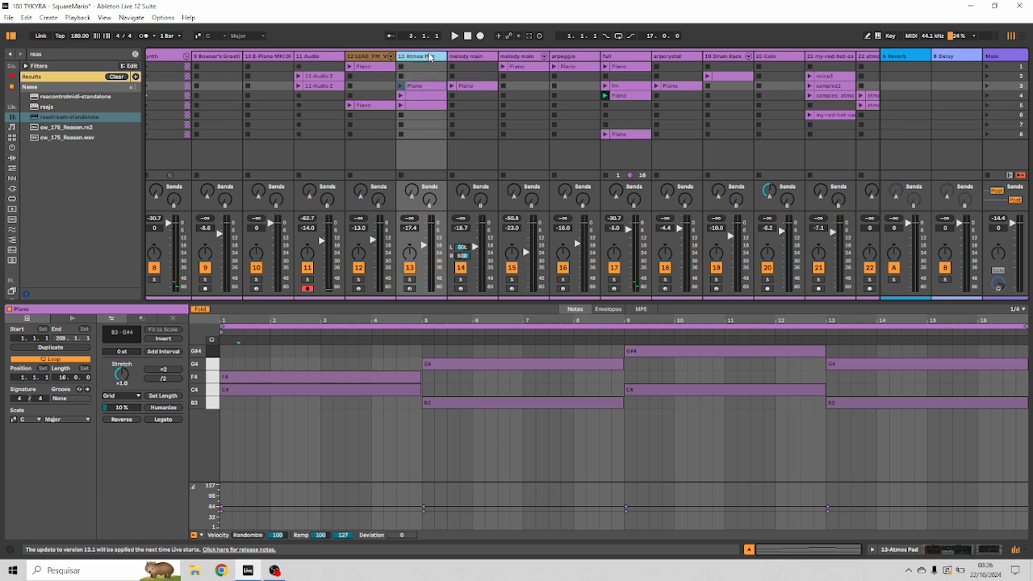
click(430, 87)
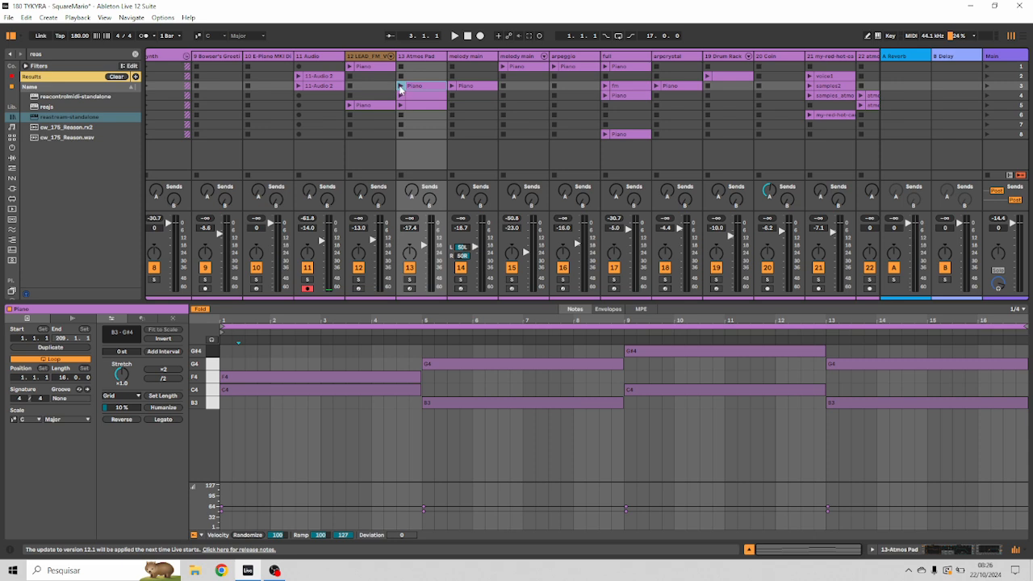
click(400, 86)
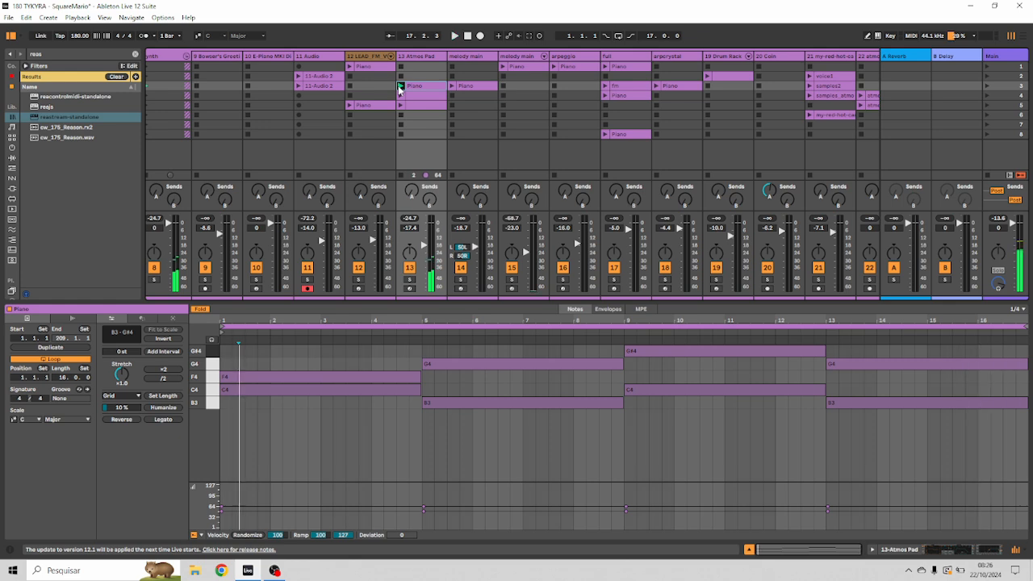
Play the scene 4 Atmos Pad clip while examining its notes in an enlarged note editor
click(407, 96)
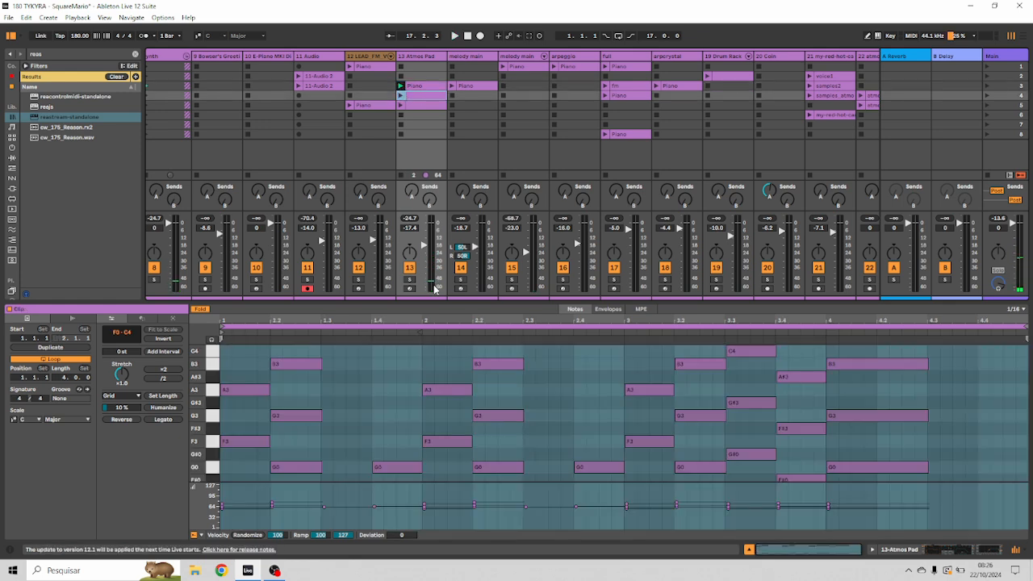
drag(445, 305, 445, 228)
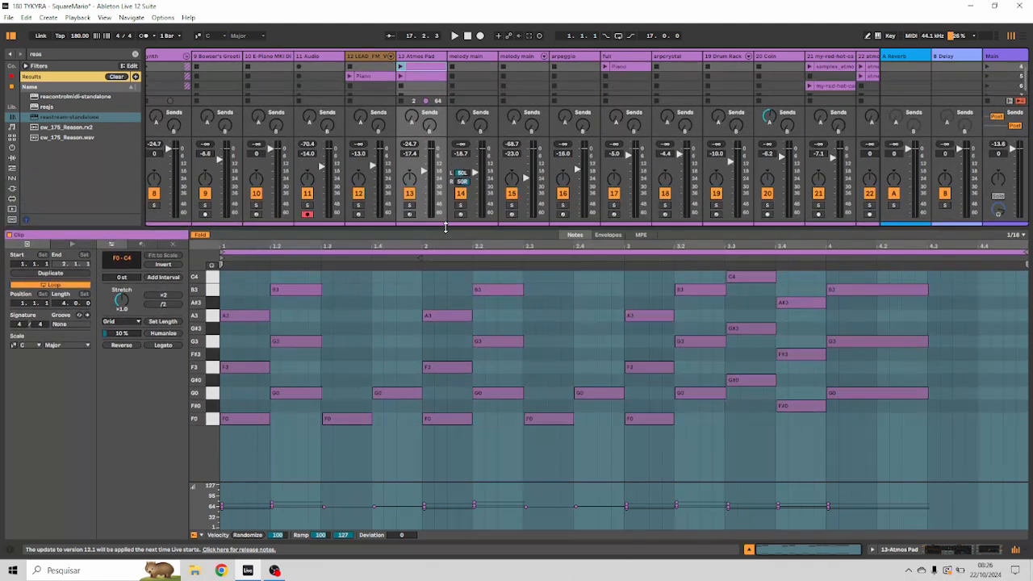
scroll(403, 90, up, 1)
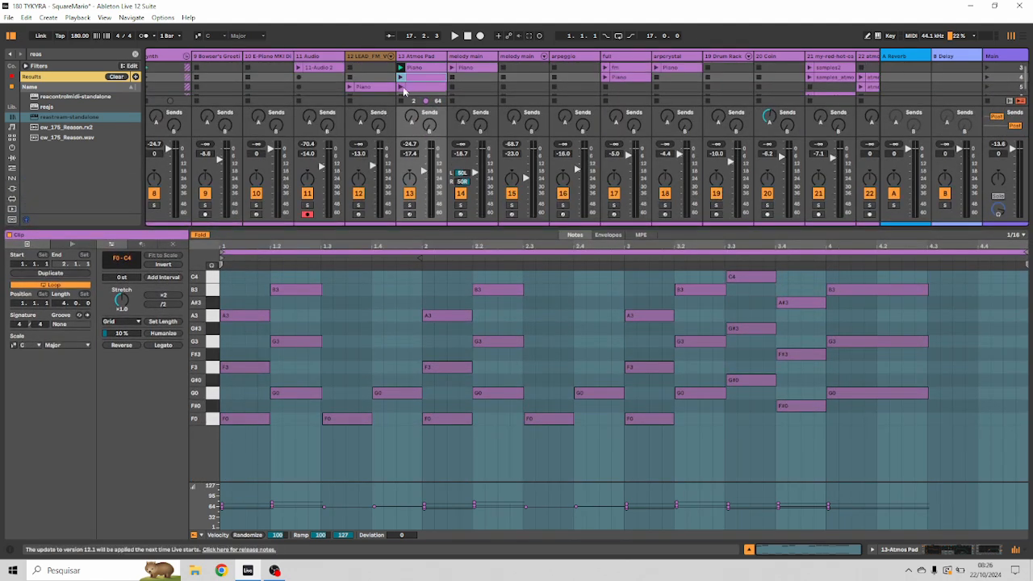
click(401, 78)
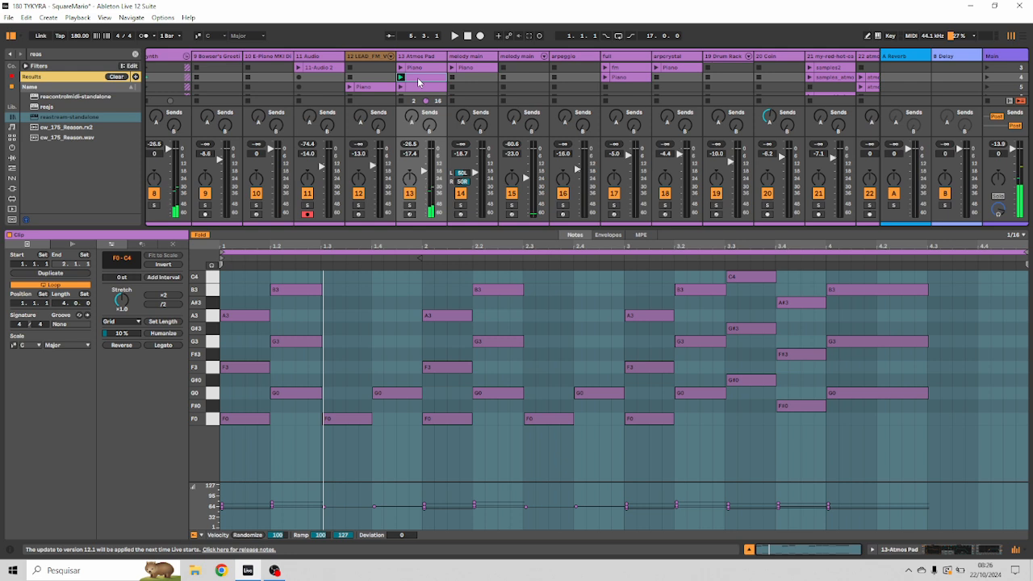
scroll(527, 86, down, 3)
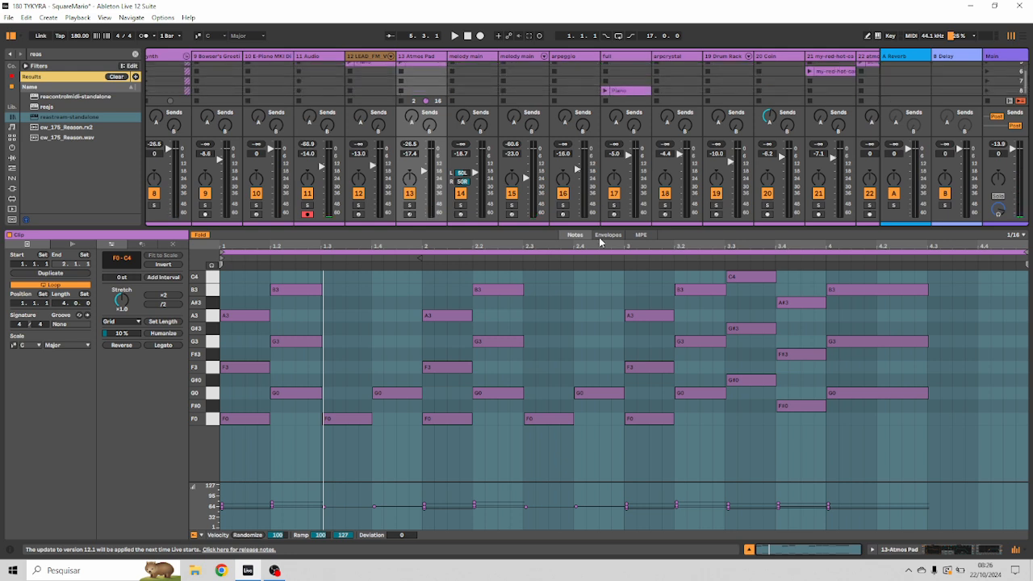
drag(613, 227, 613, 392)
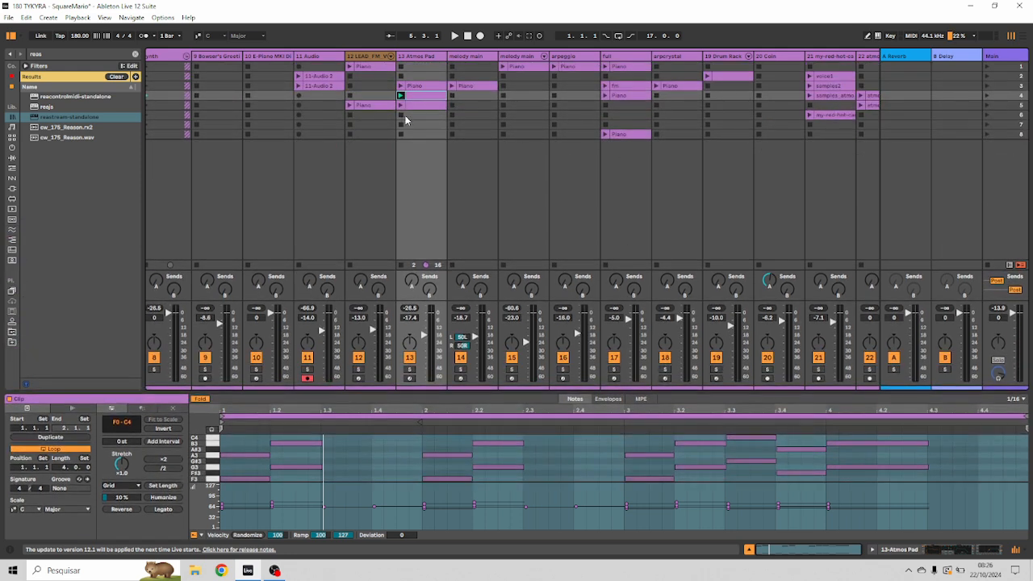
click(404, 115)
Play the full track's scene 8 Piano clip and skip ahead to the passage around bar 18
click(602, 135)
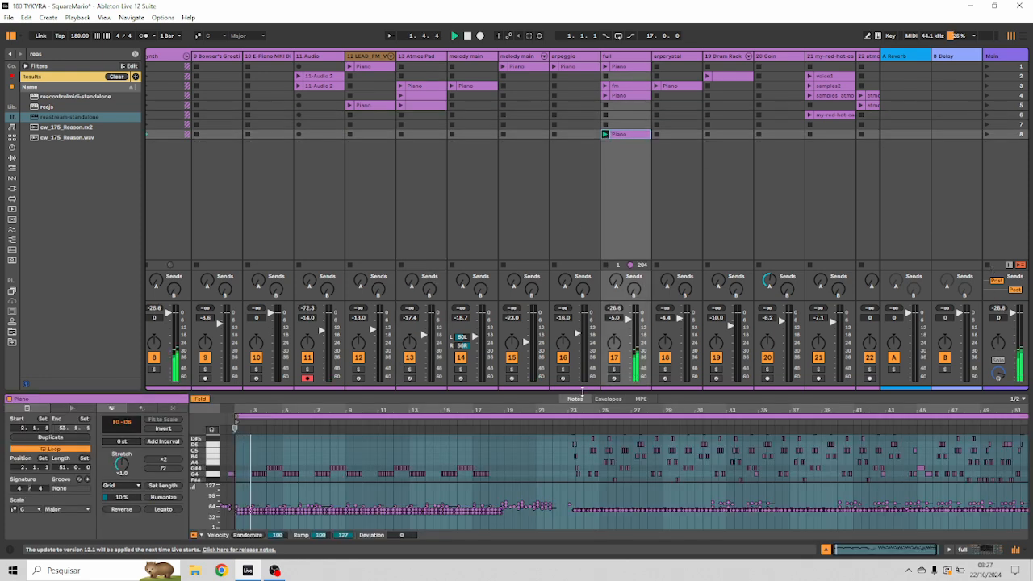
drag(582, 393, 524, 199)
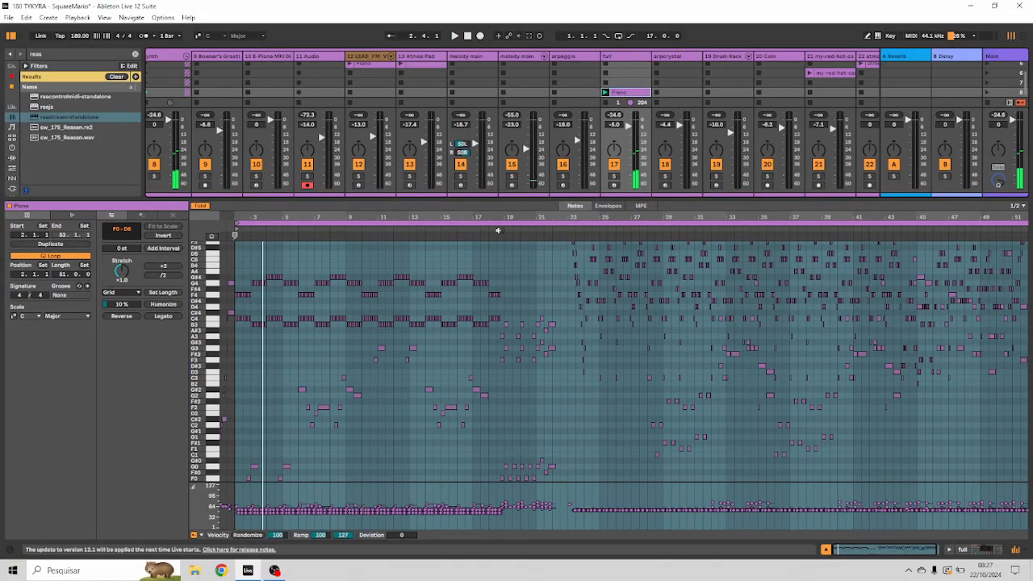
click(499, 231)
click(483, 231)
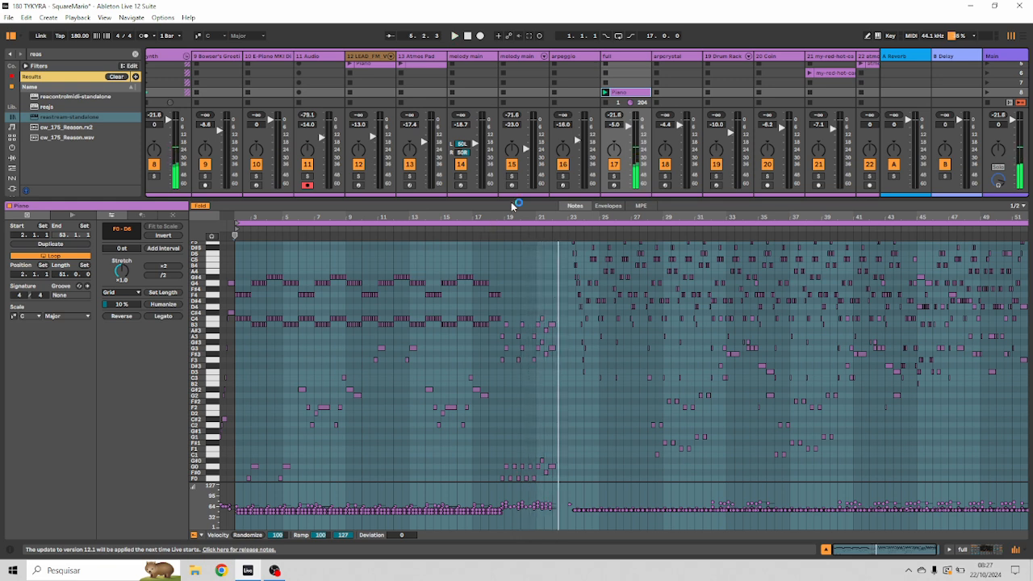
drag(512, 199, 507, 401)
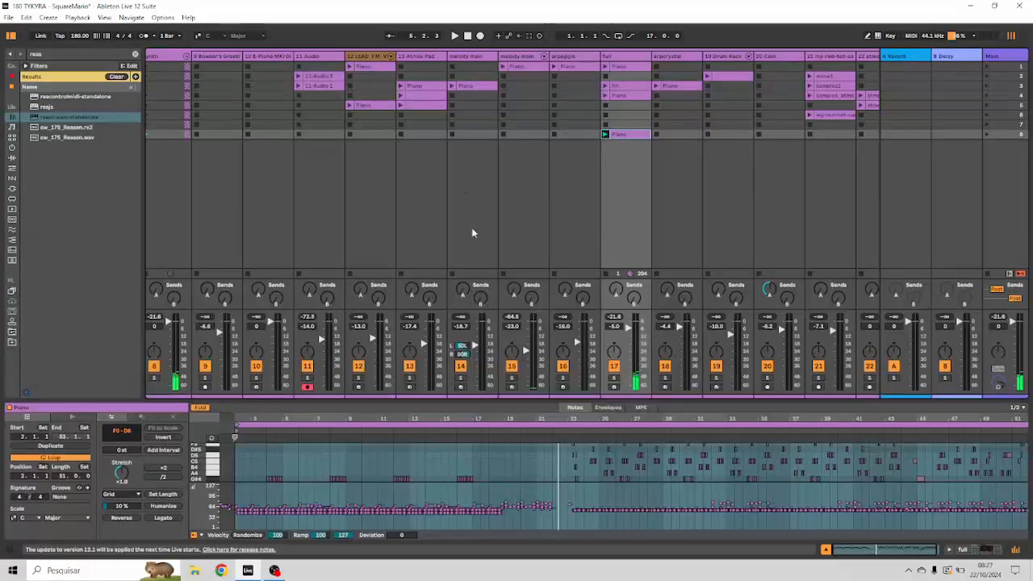
Play the Atmos Pad clips of scenes 4, 5 and 3 in turn, examining the scene 5 notes in an enlarged editor
click(400, 96)
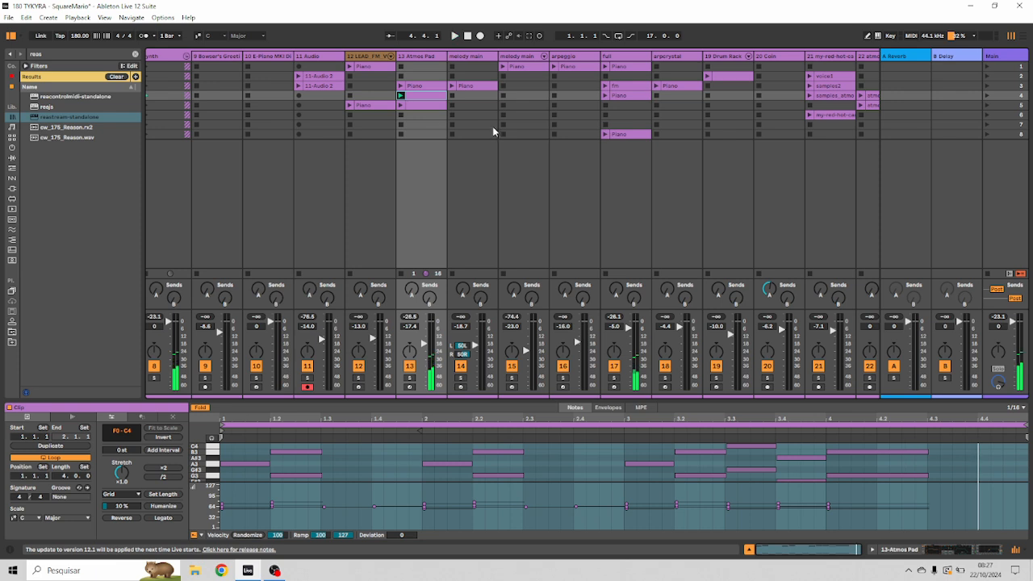
click(421, 109)
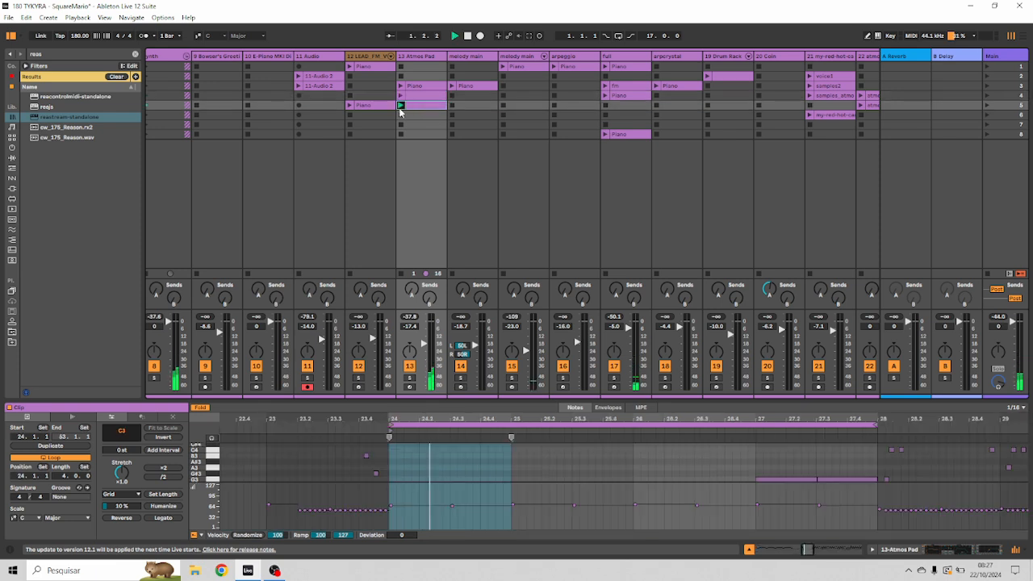
drag(565, 401, 575, 250)
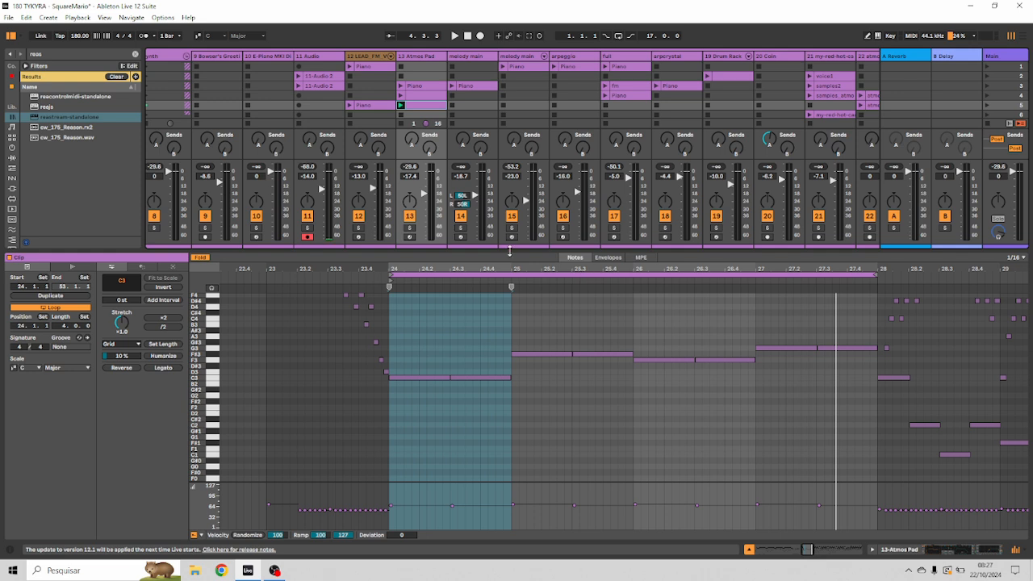
drag(509, 251, 529, 388)
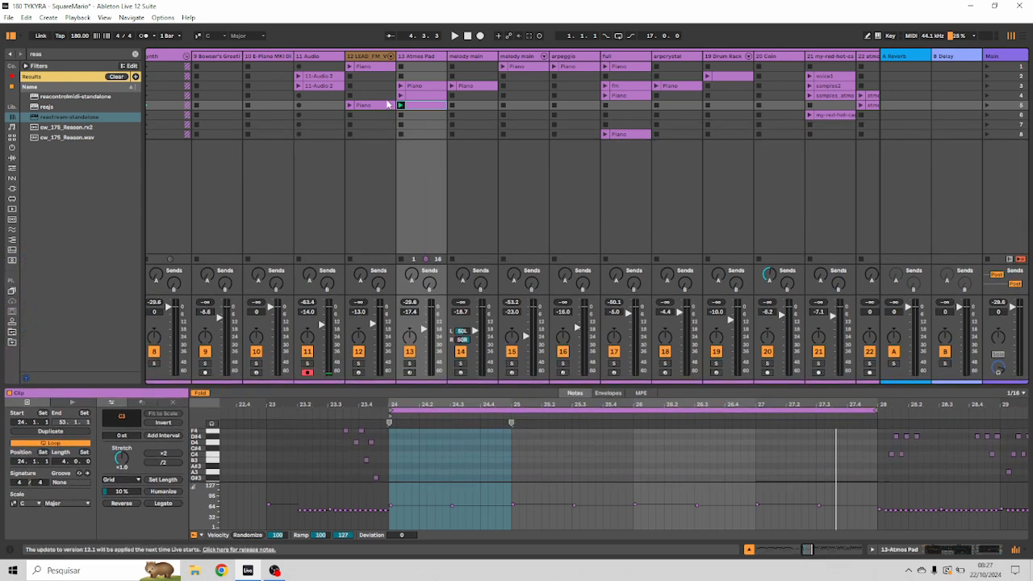
click(400, 86)
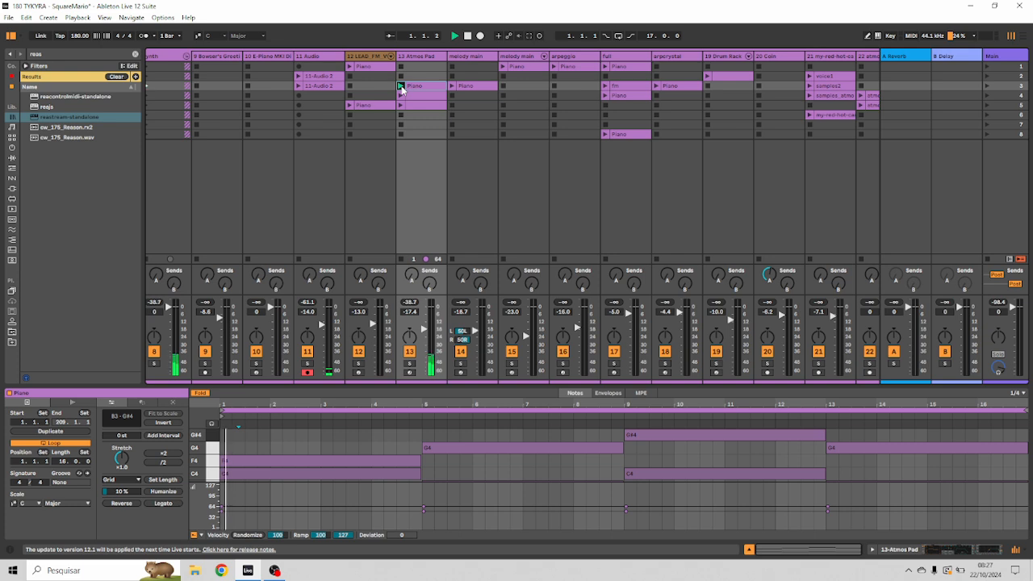
Play the scene 1 Piano clip of the LEAD_FM track over the running Atmos Pad clip
click(351, 69)
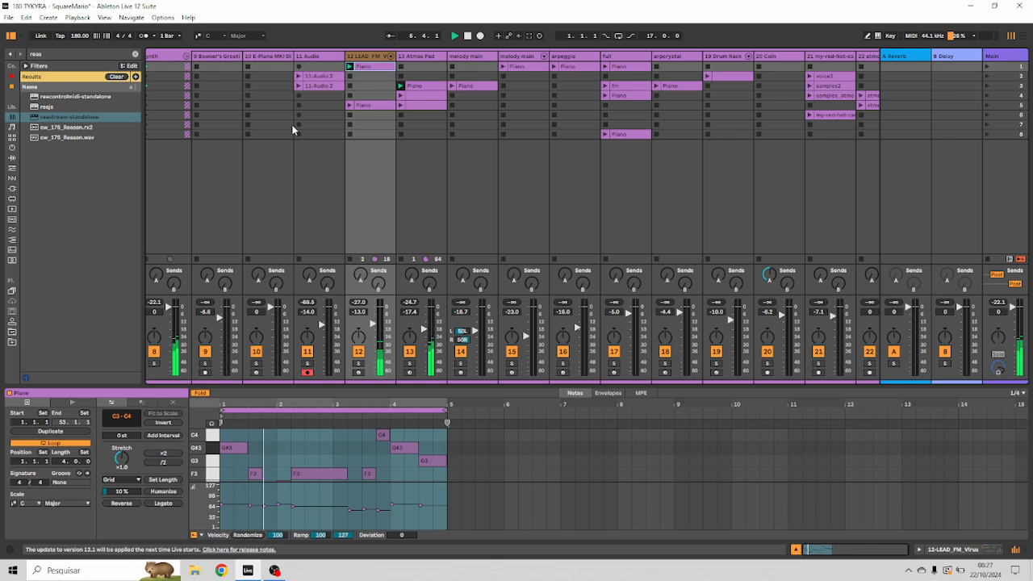
scroll(293, 125, left, 4)
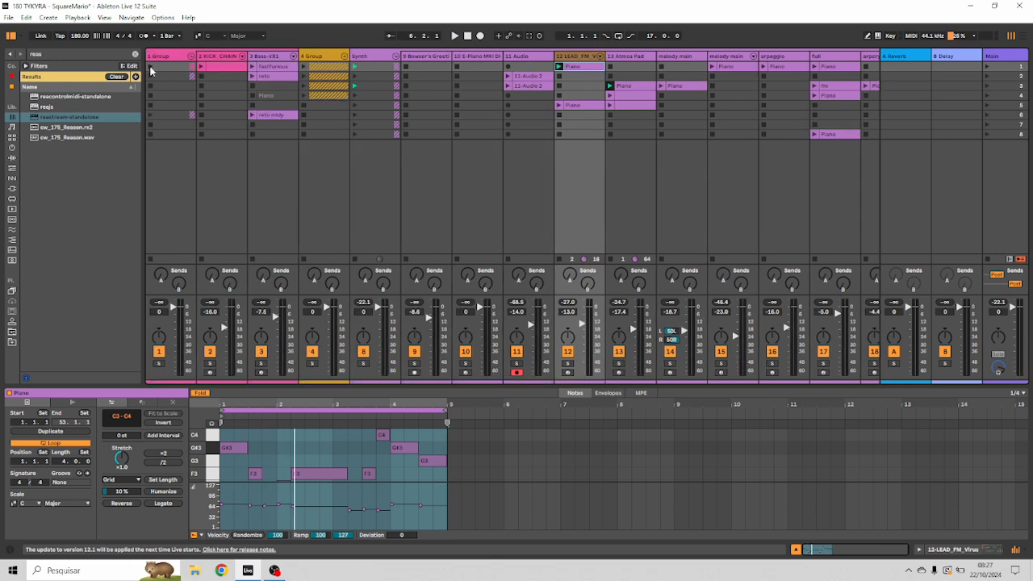
Move the KICK_CHAIN clip to scene 2 and play the first group's scene 2 clips along with the lead and pad
drag(219, 67, 211, 77)
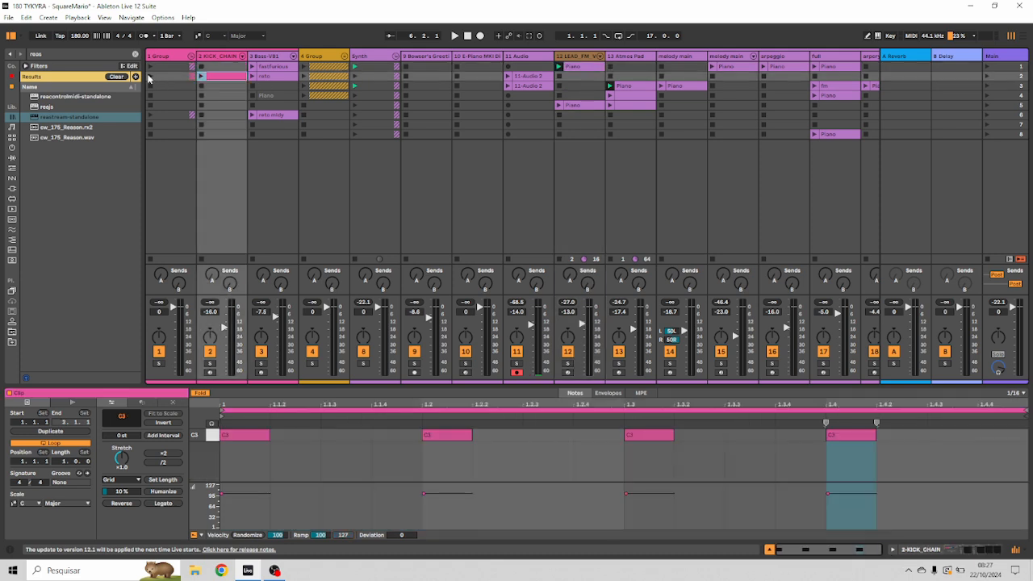
click(149, 77)
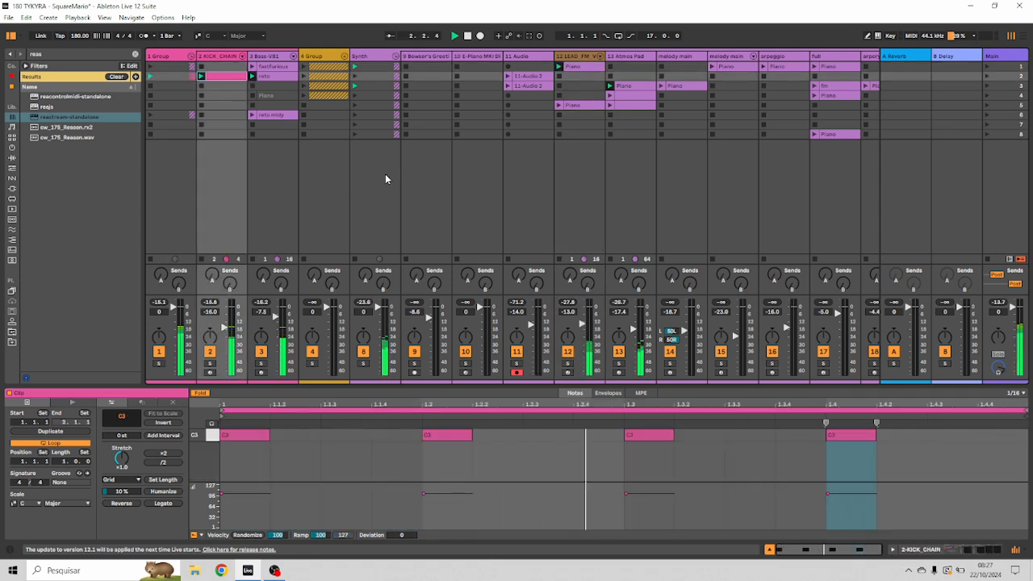
mouse_move(504, 168)
mouse_down()
mouse_move(97, 167)
mouse_move(417, 167)
mouse_up()
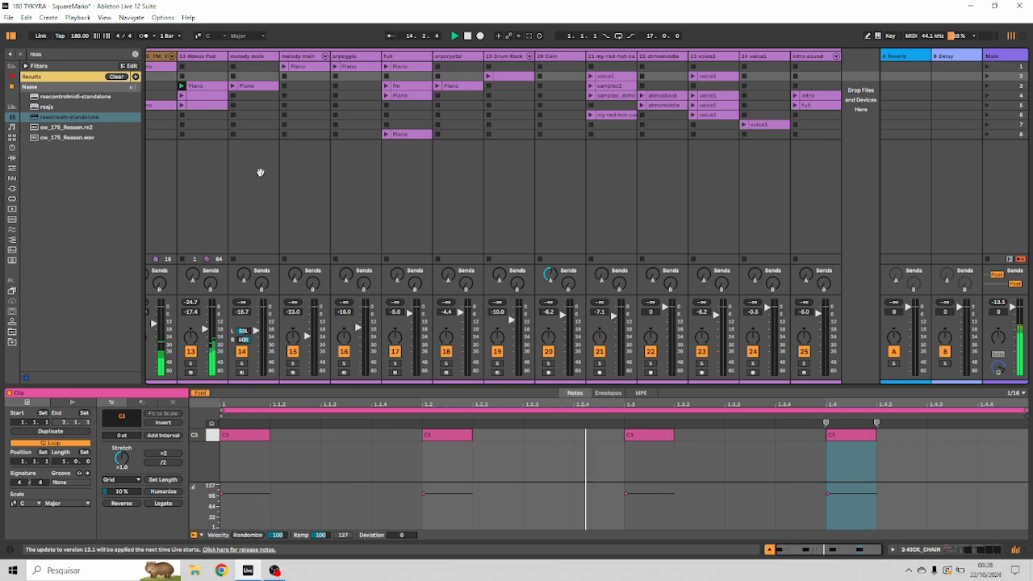
drag(259, 170, 488, 172)
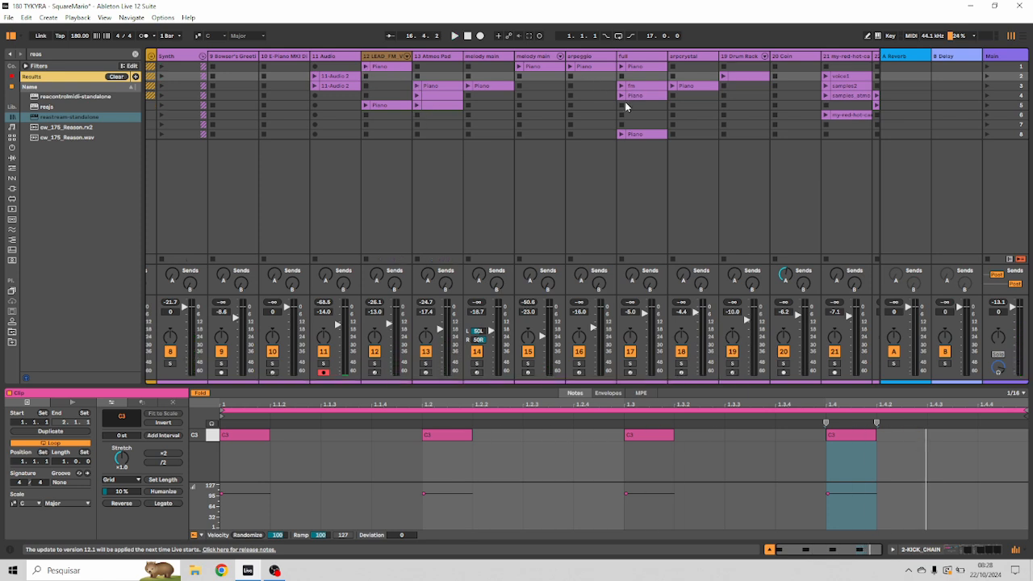
Delete the full track's clips in scenes 3 and 4 and show the notes of melody main's scene 3 Piano clip
key(Delete)
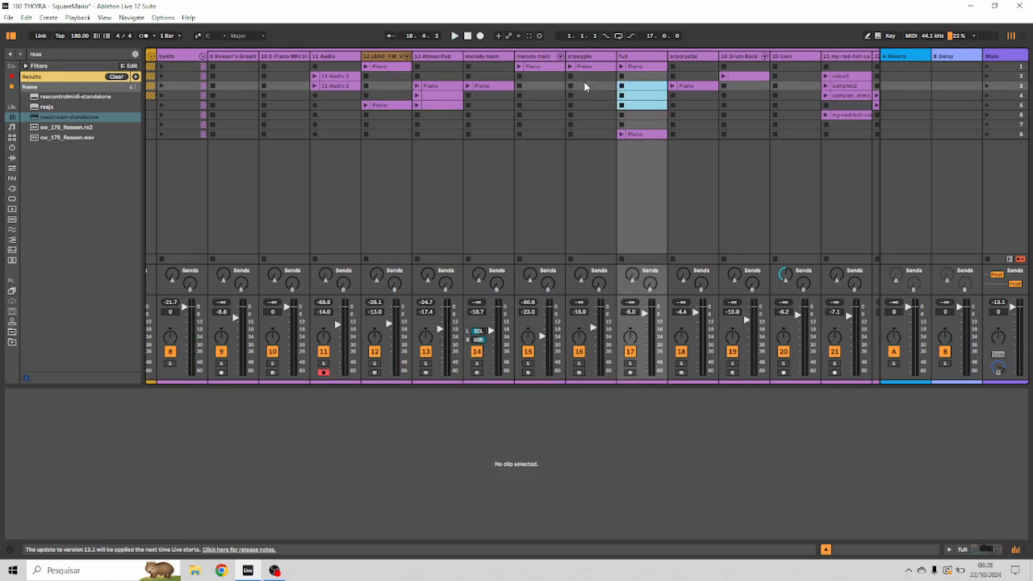
click(475, 58)
scroll(306, 443, down, 2)
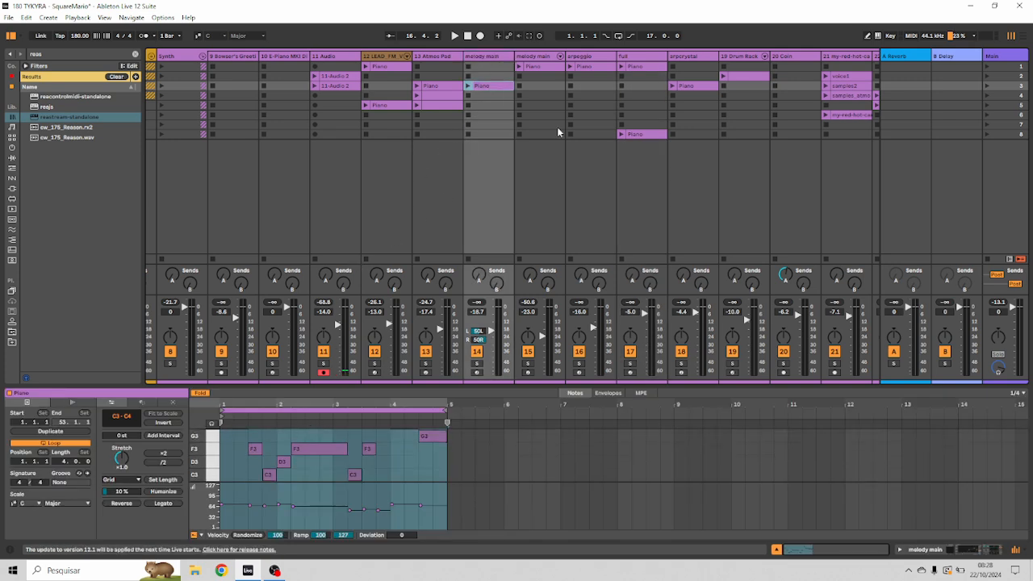
Solo the full track and play its scene 8 Piano clip while examining the notes in an enlarged editor
click(627, 249)
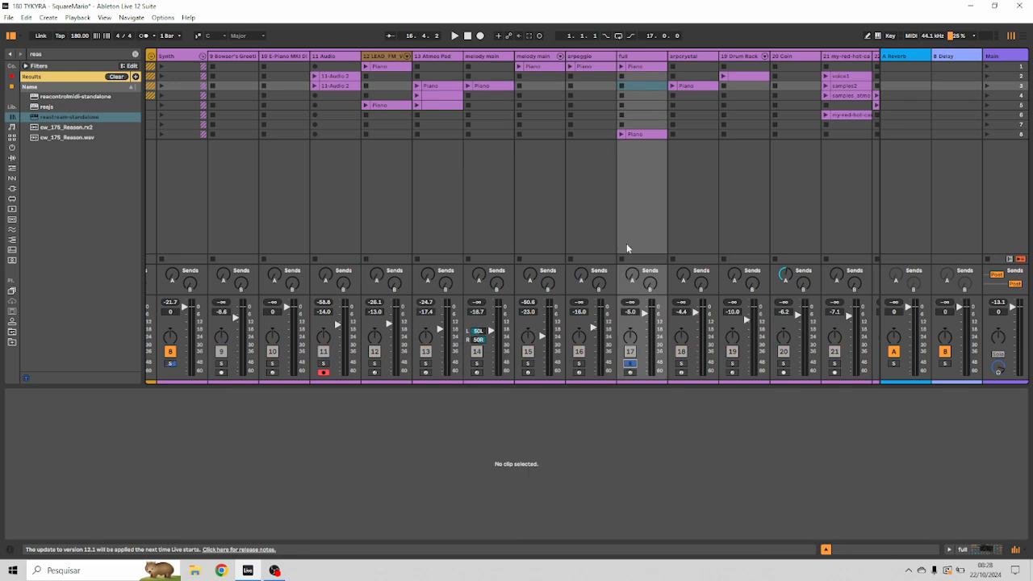
click(621, 134)
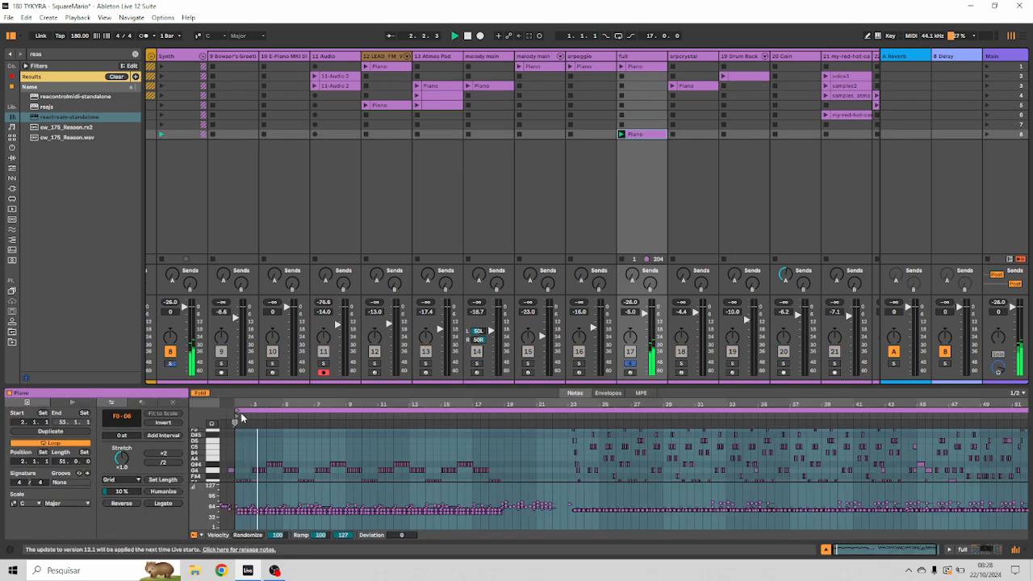
double_click(299, 385)
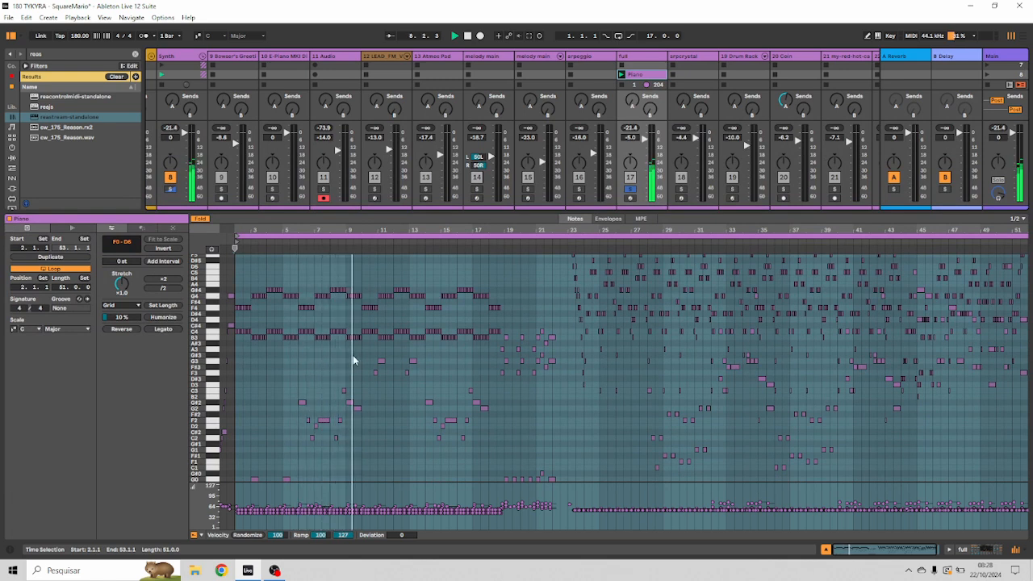
drag(486, 214, 508, 447)
Copy melody main's scene 3 Piano clip to the full track's scene 3 and play it while examining its notes
click(489, 86)
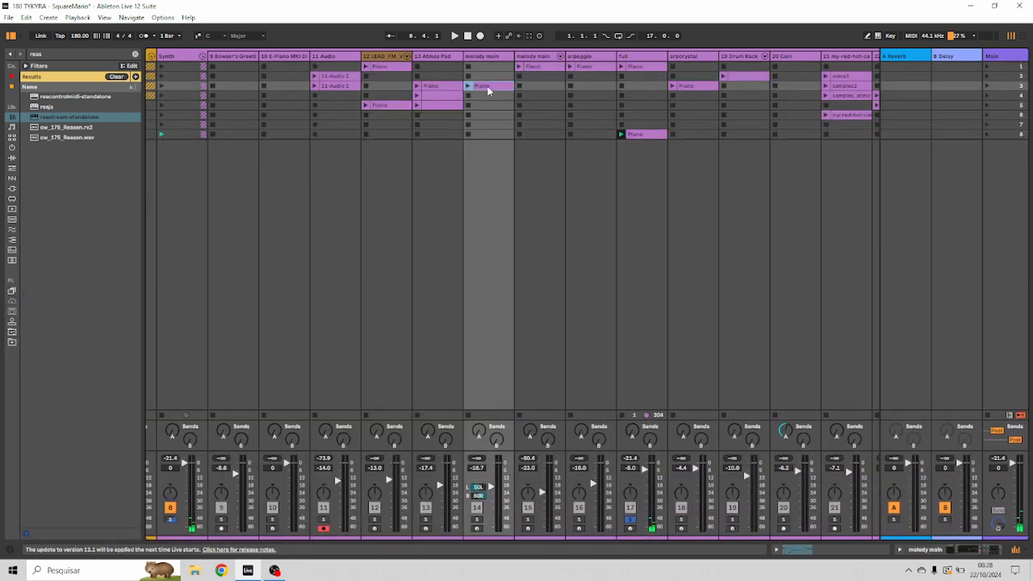
click(620, 86)
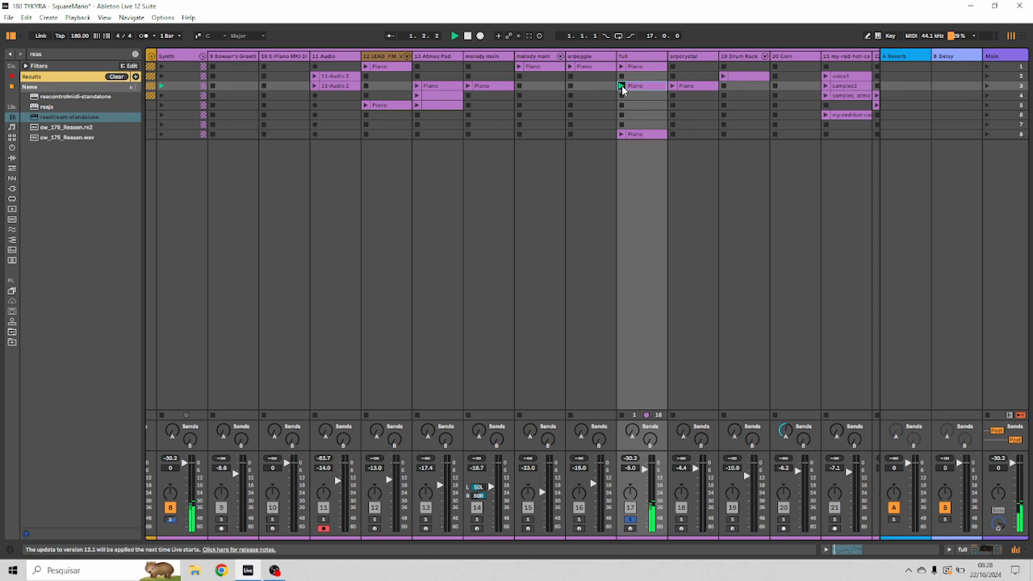
double_click(639, 87)
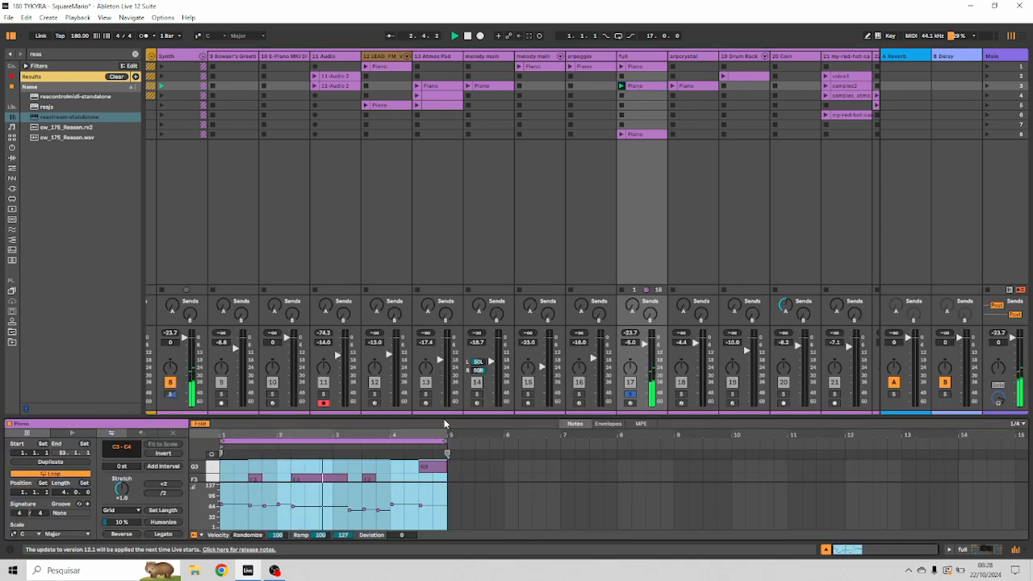
drag(445, 423, 473, 196)
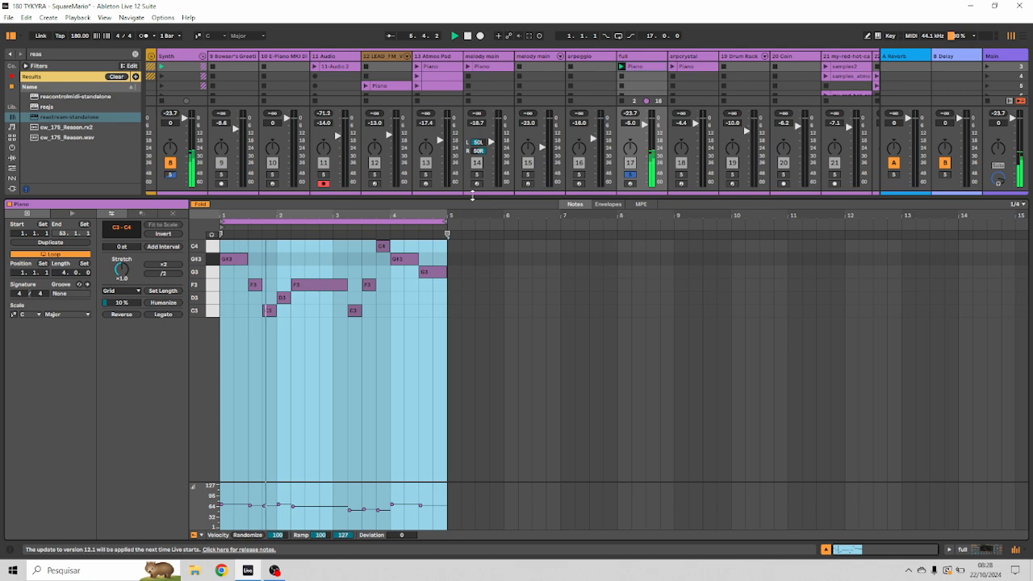
drag(472, 196, 472, 419)
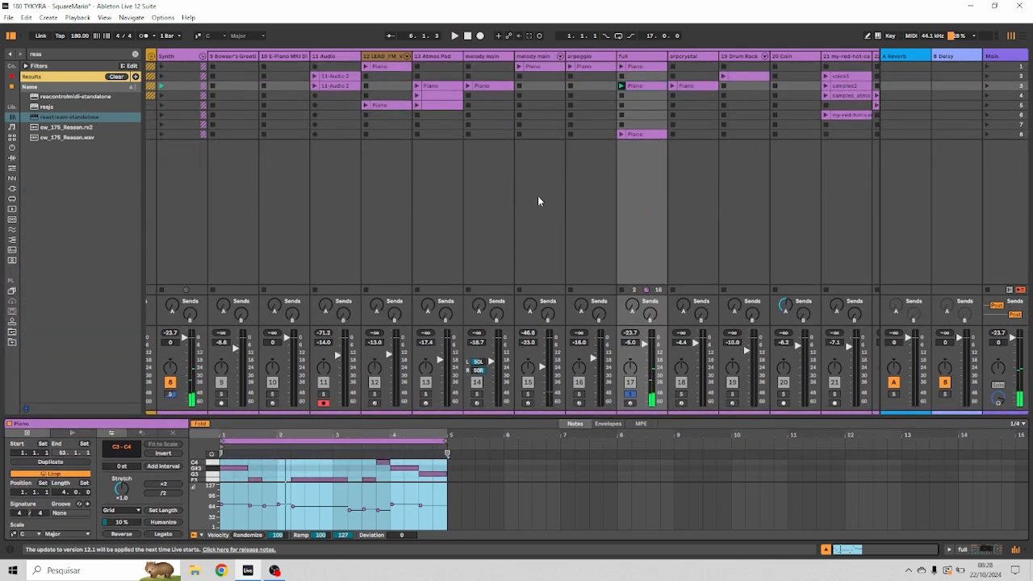
Move the copied Piano clip from the full track back to melody main's scene 3 and show the melody main device chain
click(644, 87)
drag(644, 85, 501, 86)
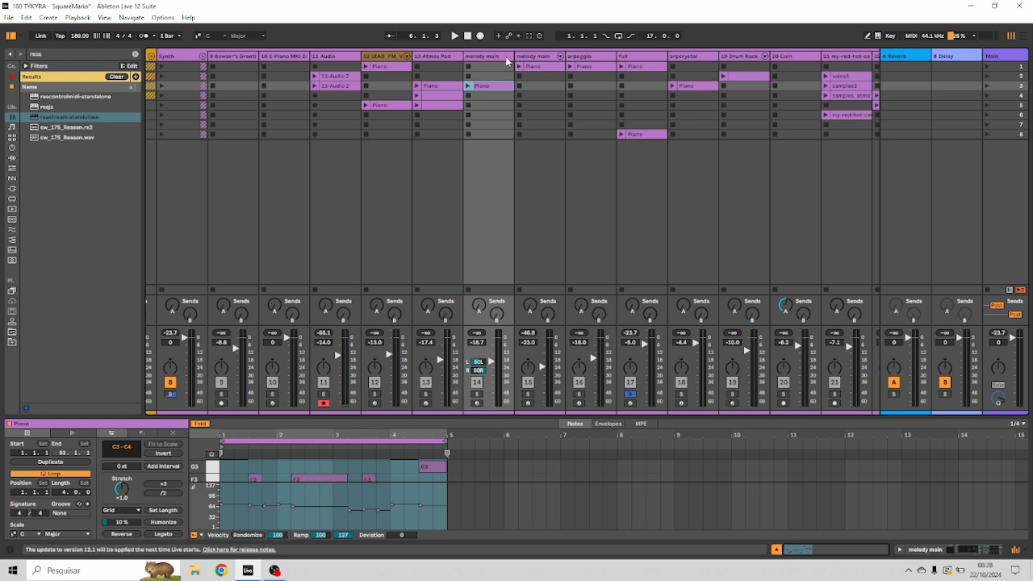
click(506, 57)
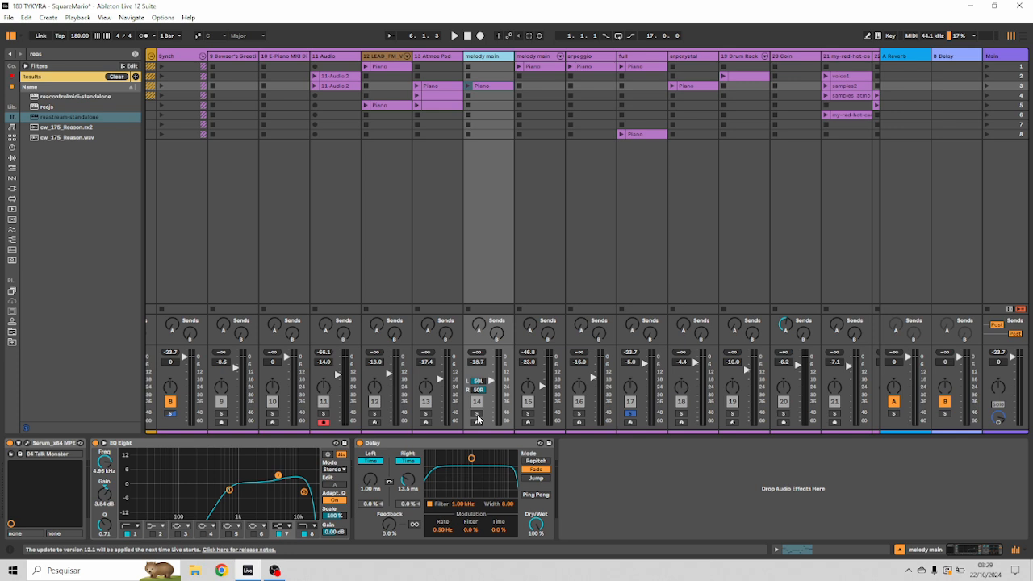
Copy melody main's scene 3 Piano clip into the full track's scene 3 again and play the copy in solo
click(490, 84)
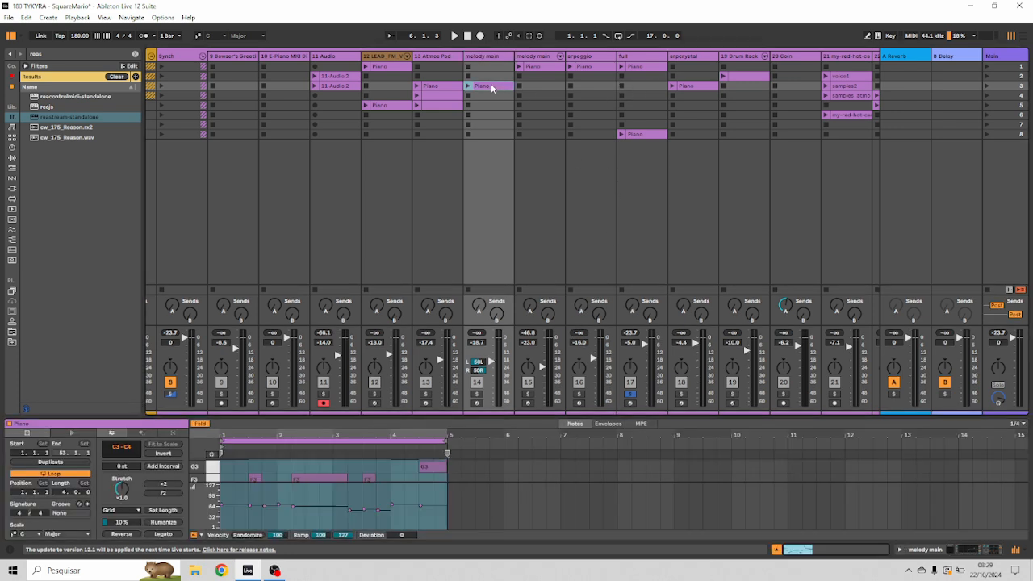
click(633, 88)
click(621, 86)
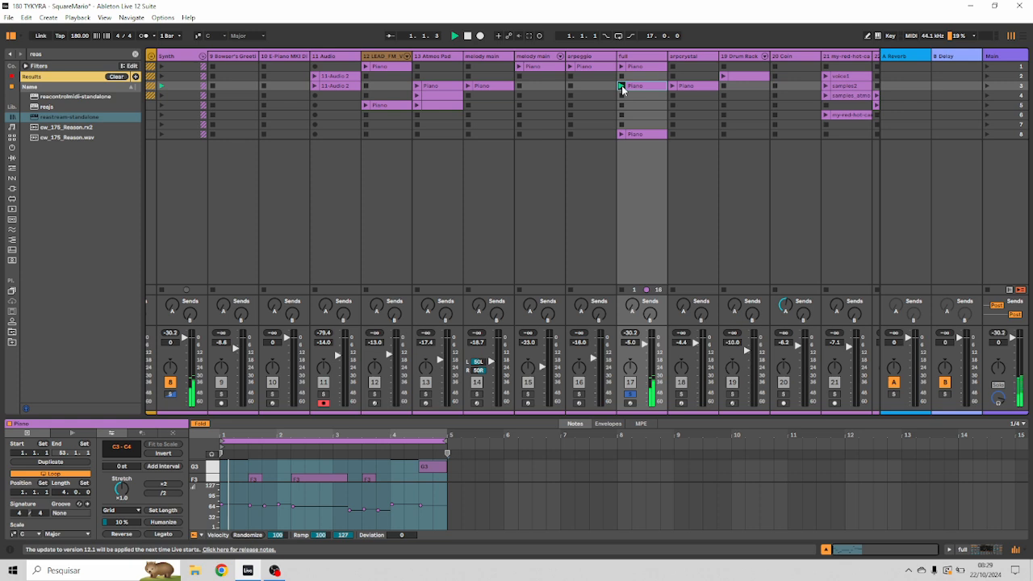
Solo melody main to play its scene 3 Piano clip, and unsolo it to hear both tracks together
click(478, 394)
click(467, 86)
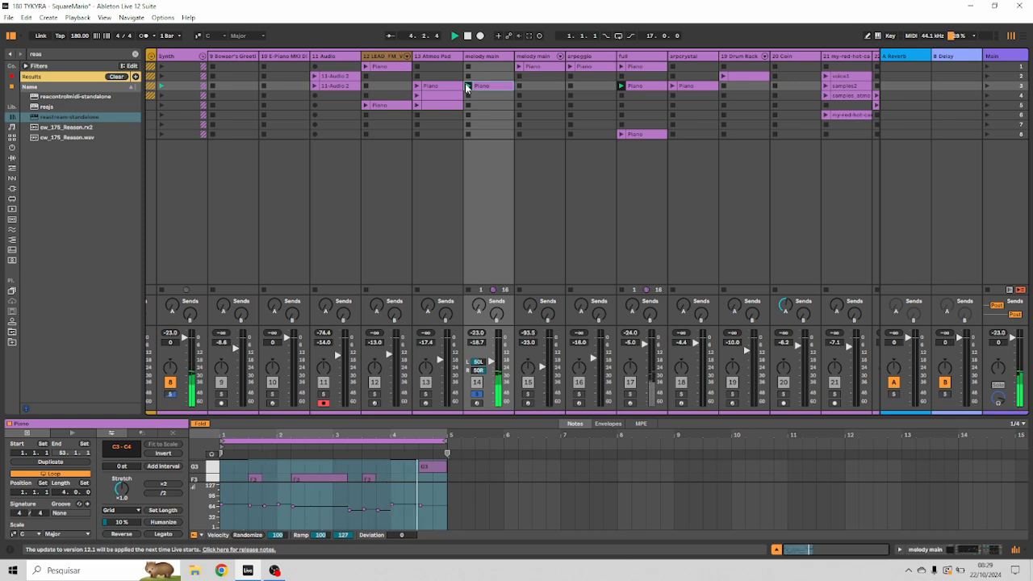
click(480, 394)
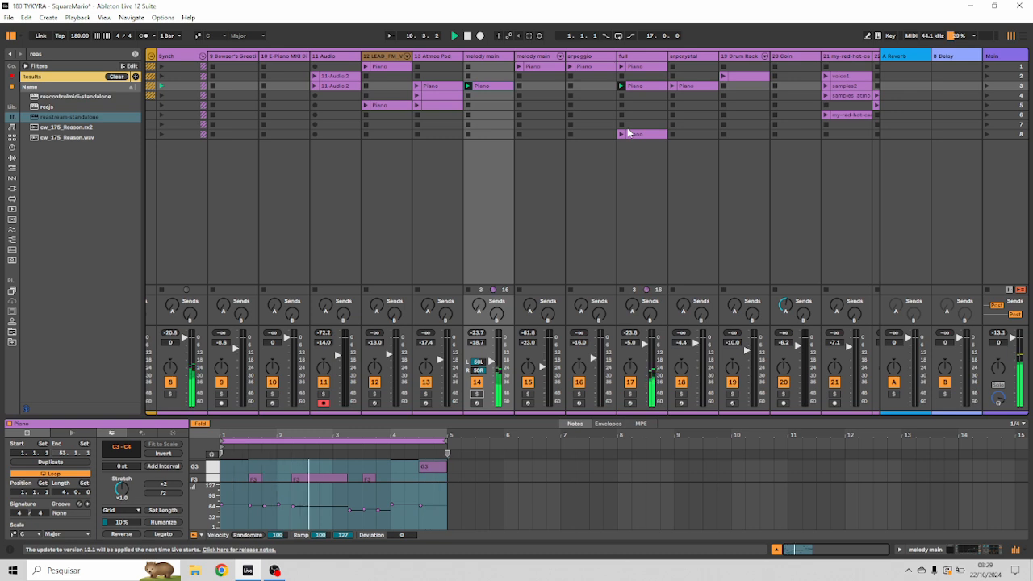
Compare the notes of the second melody main track's scene 1 Piano clip with the first one's scene 3 clip in an enlarged editor
click(641, 87)
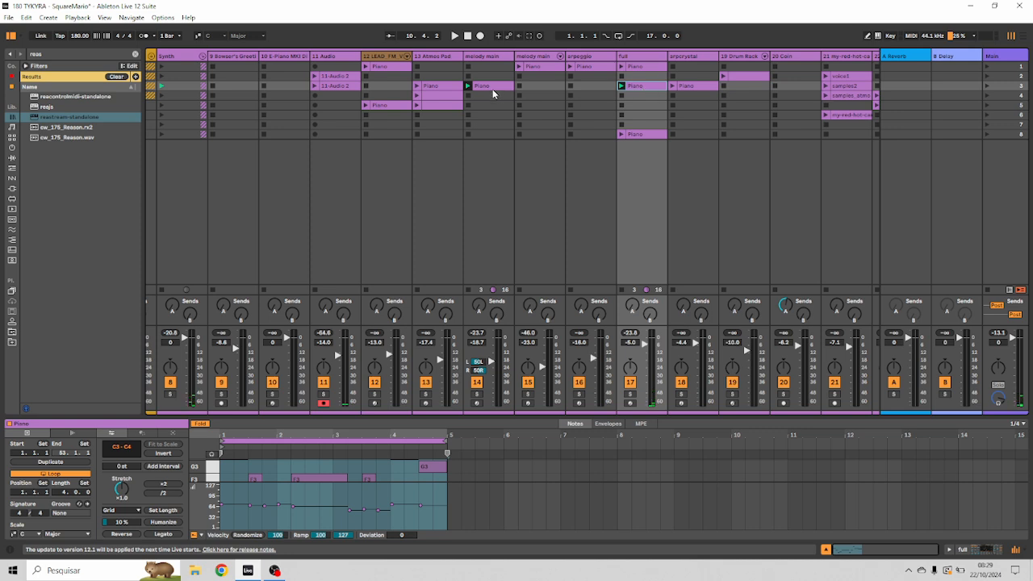
click(621, 96)
click(539, 66)
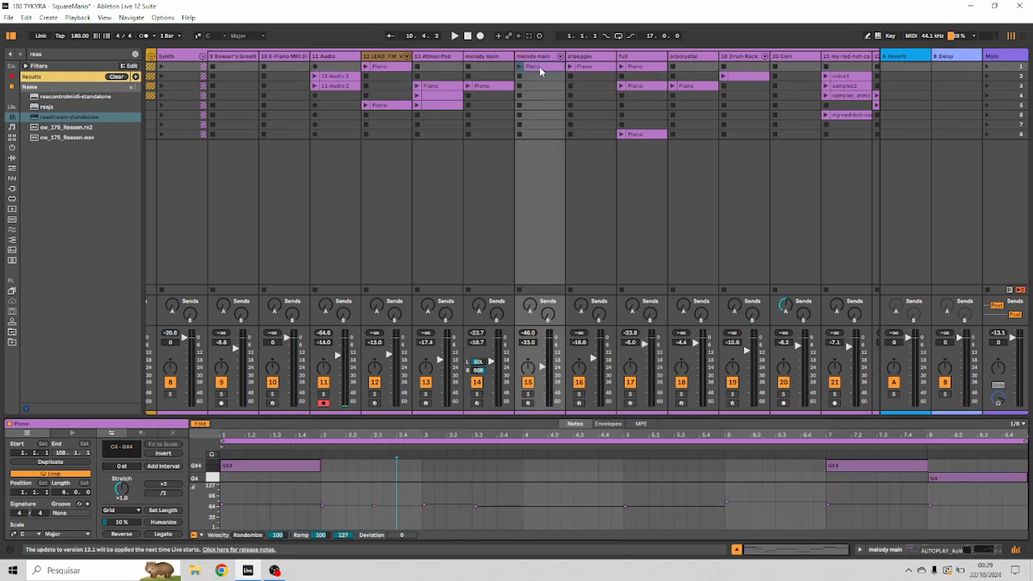
drag(458, 418, 455, 349)
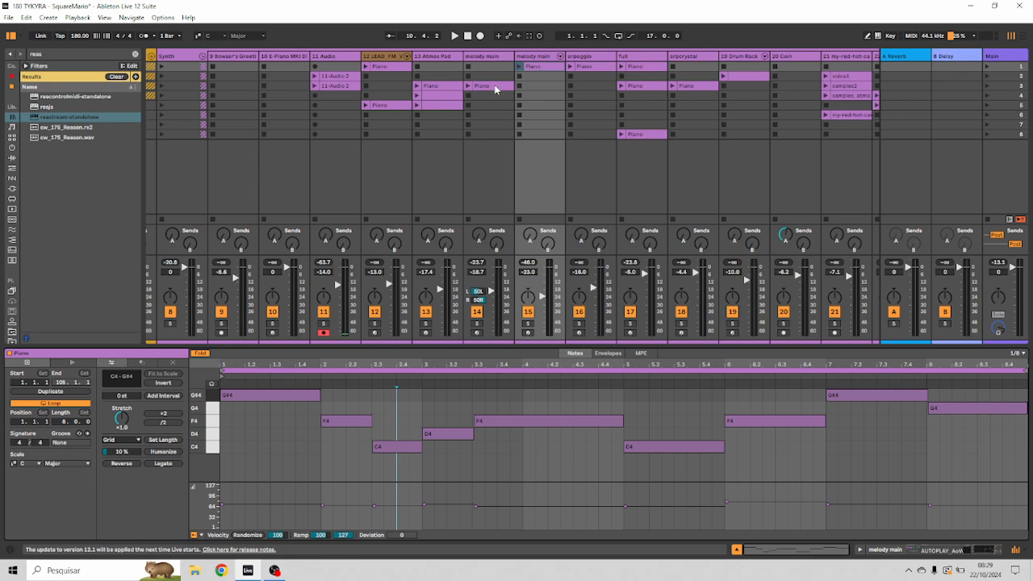
click(496, 89)
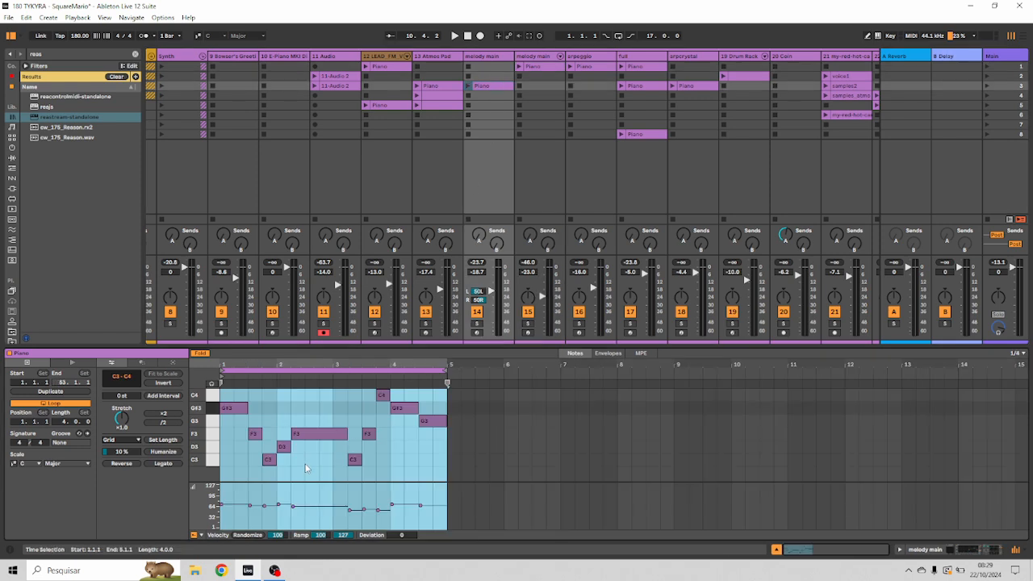
click(489, 87)
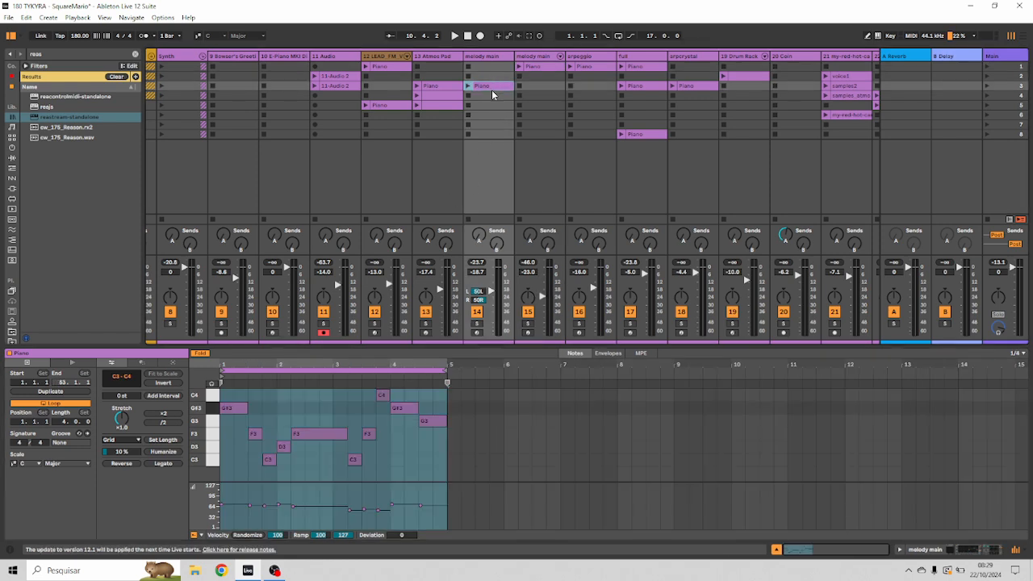
Copy melody main's scene 3 Piano clip to the full track's scene 4 and delete the full track's scene 3 clip
drag(499, 88, 643, 96)
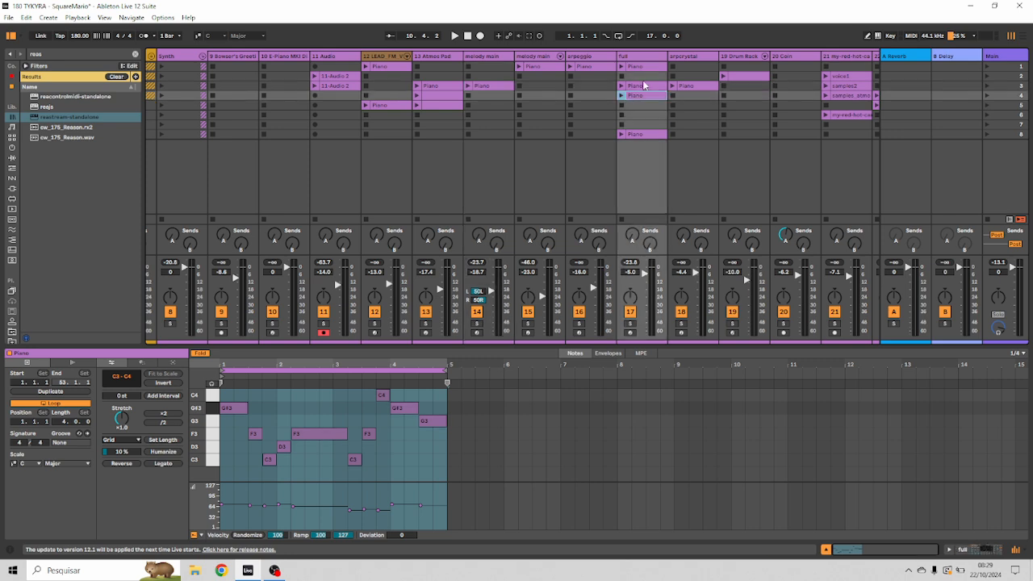
click(643, 78)
click(644, 89)
key(Delete)
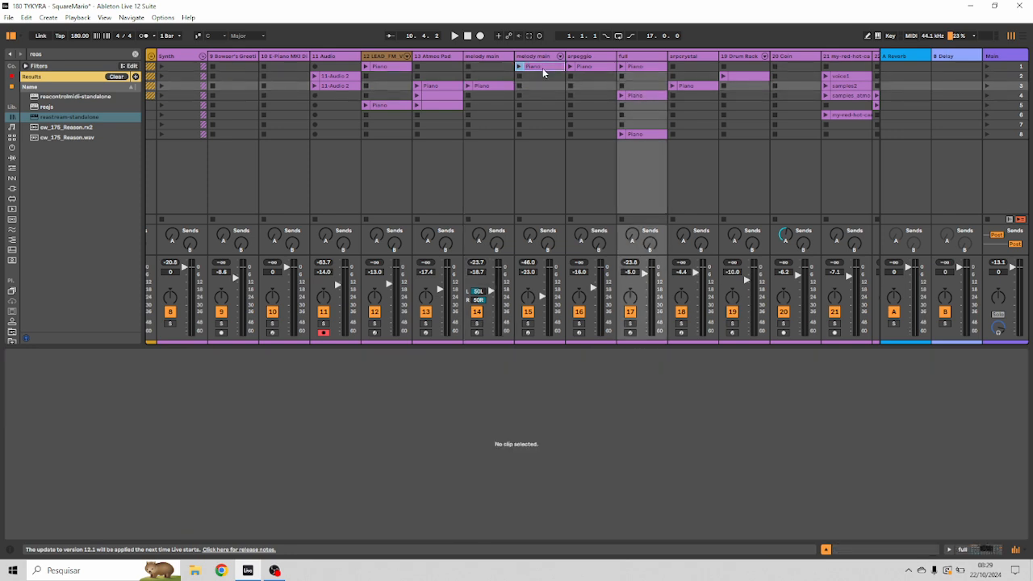
Copy the second melody main track's scene 1 Piano clip to the full track's scene 5
click(539, 68)
drag(539, 70, 624, 96)
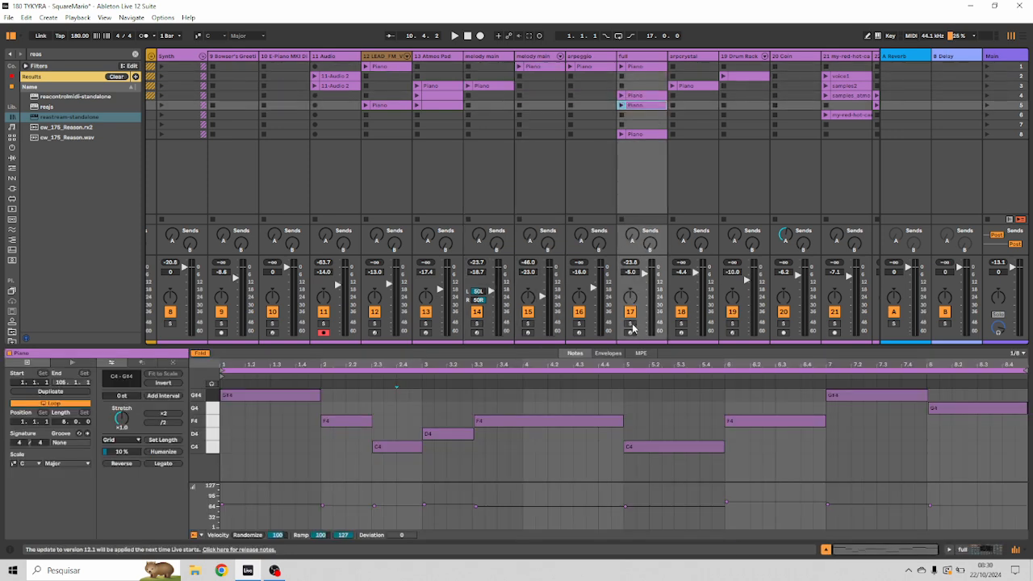
Solo the full and first melody main tracks and play the full scene 4 Piano clip alone and with melody main's scene 3 clip
click(632, 325)
click(623, 96)
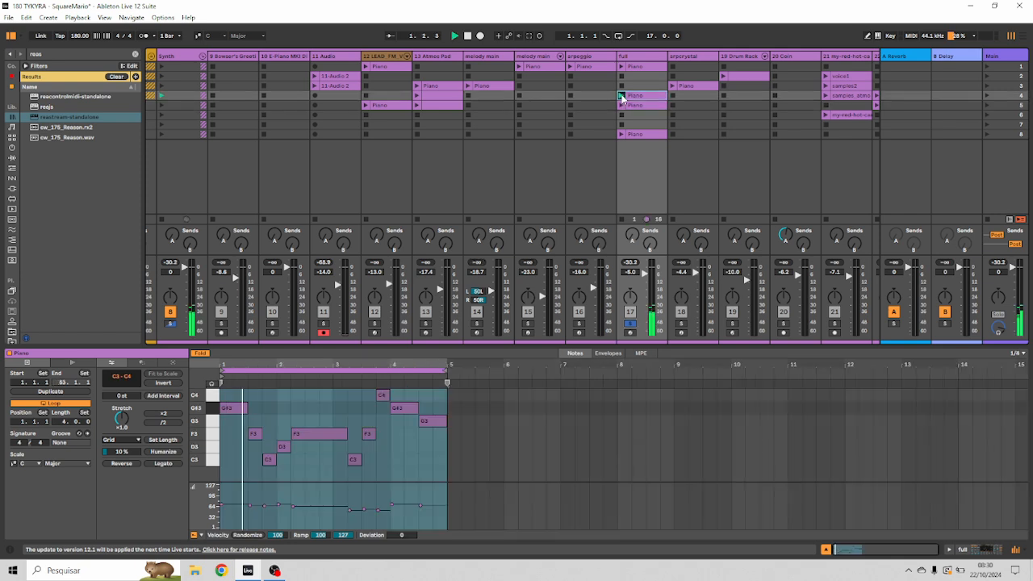
click(477, 324)
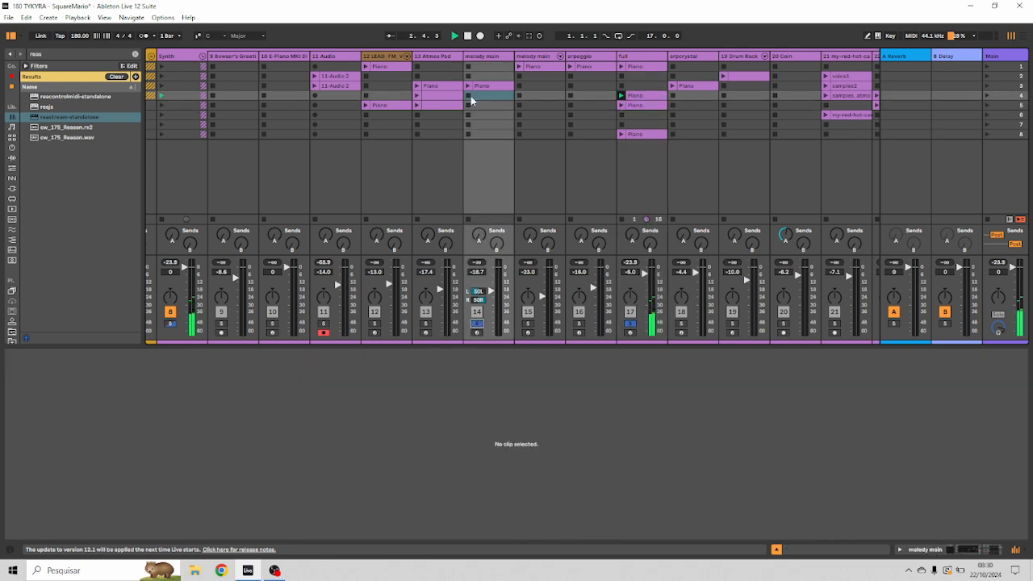
click(467, 87)
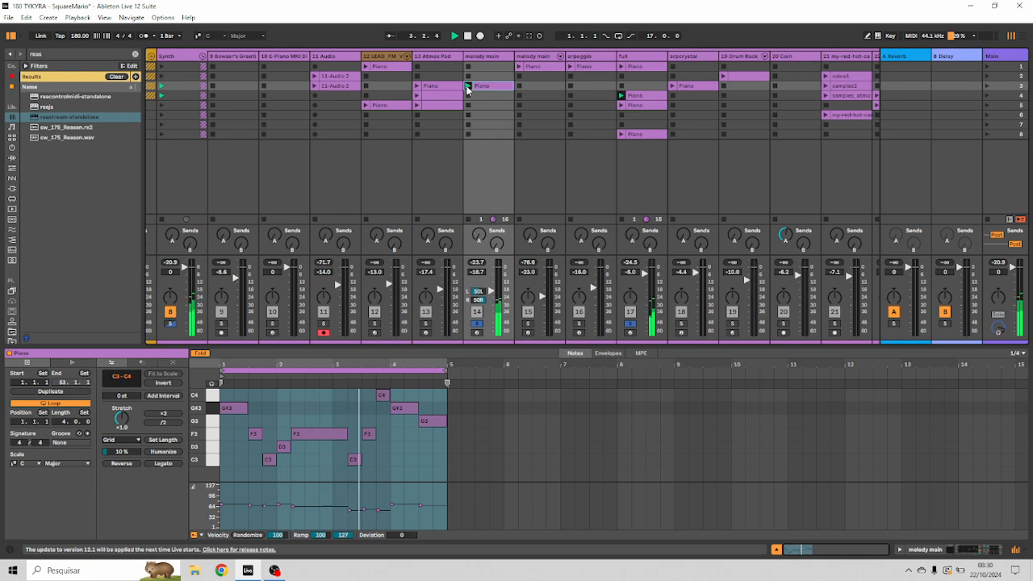
key(space)
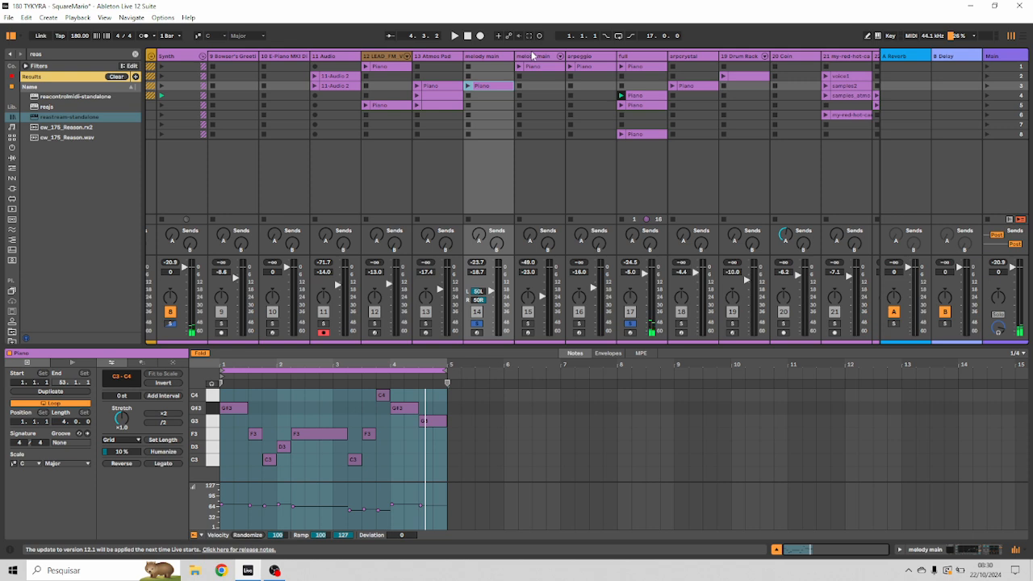
click(620, 109)
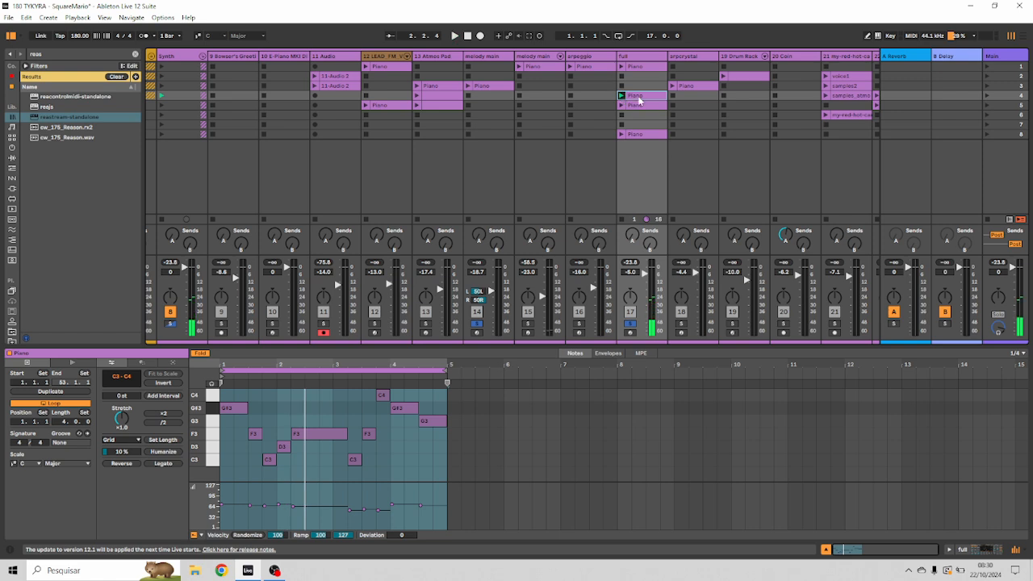
Play the full track's scene 5 Piano clip and compare its notes with those of the scene 4 clip
click(644, 106)
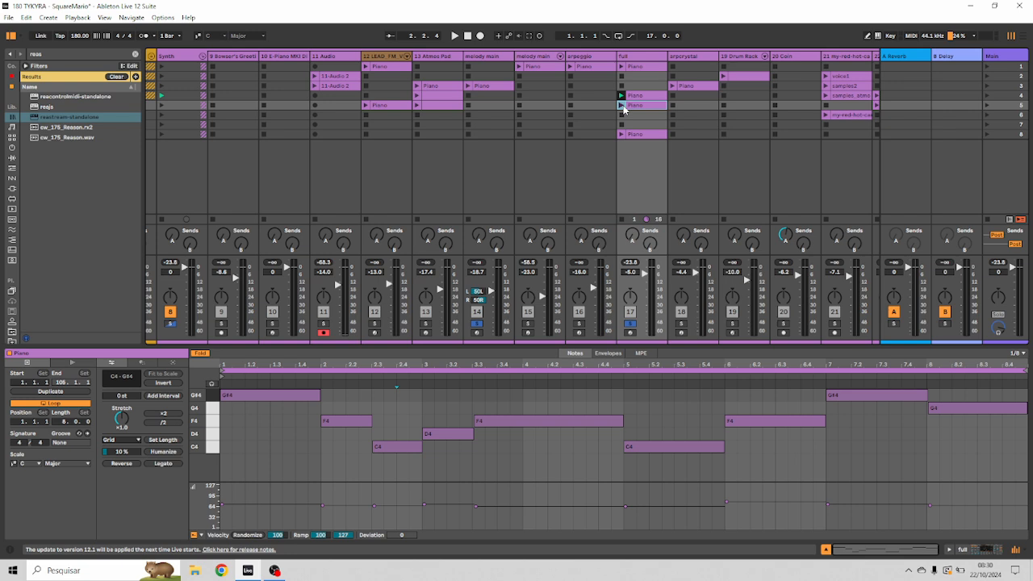
click(623, 106)
click(643, 97)
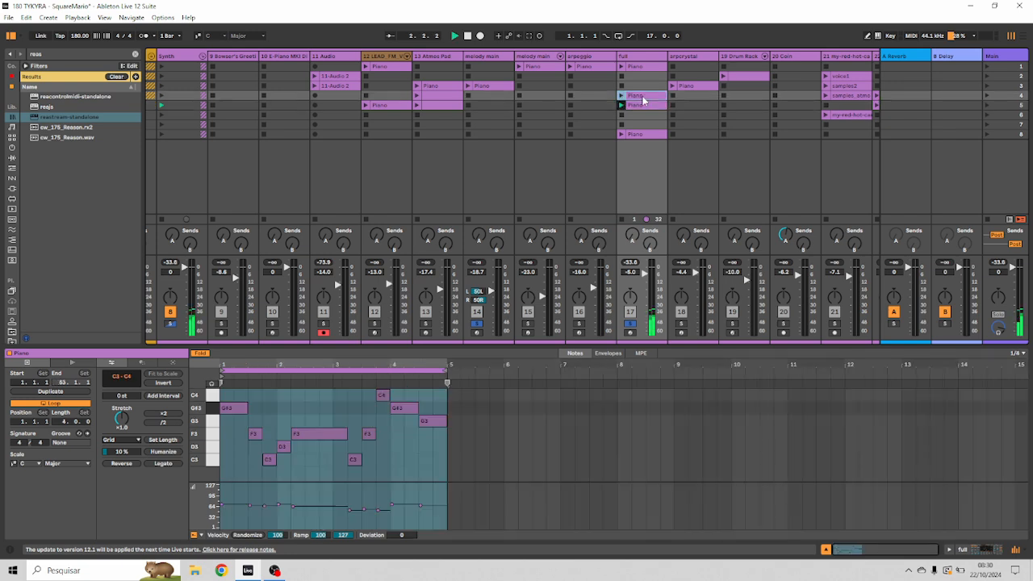
click(644, 106)
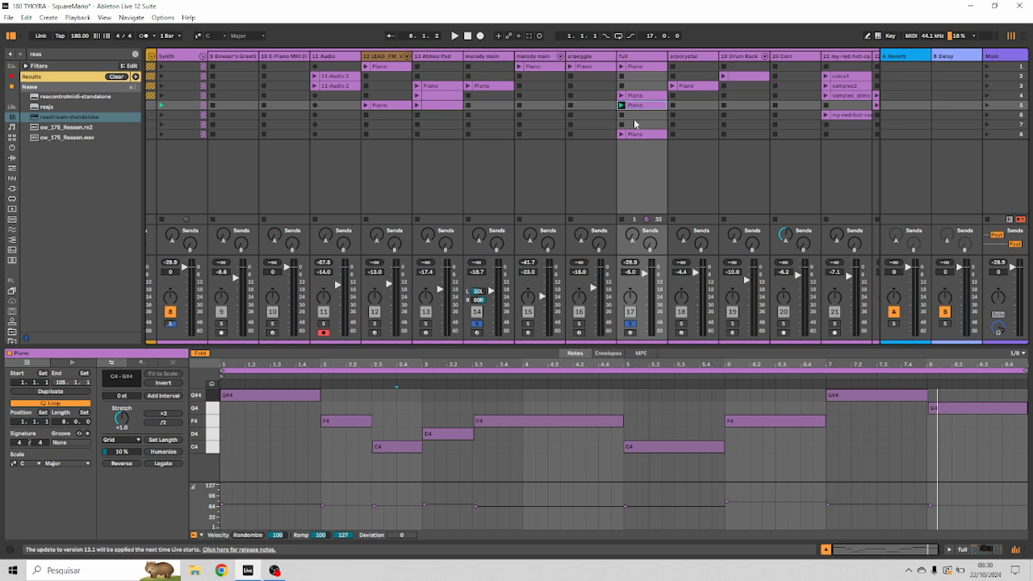
Stop the full clip, turn off Delay, Roar, Beat Repeat and Compressor on the second melody main track, and audition its scene 1 Piano clip
click(621, 117)
click(542, 58)
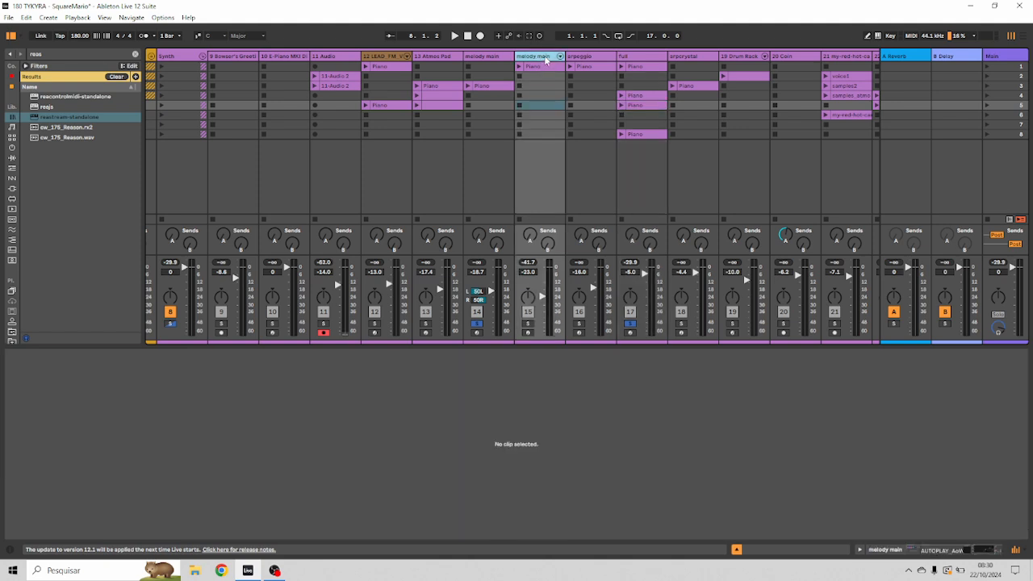
double_click(545, 59)
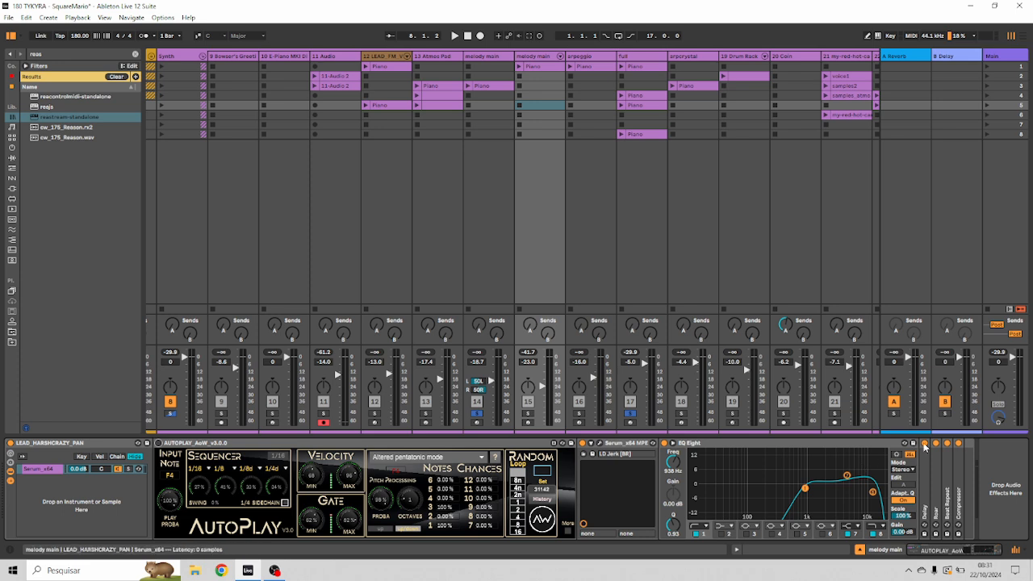
click(936, 443)
click(948, 443)
click(519, 66)
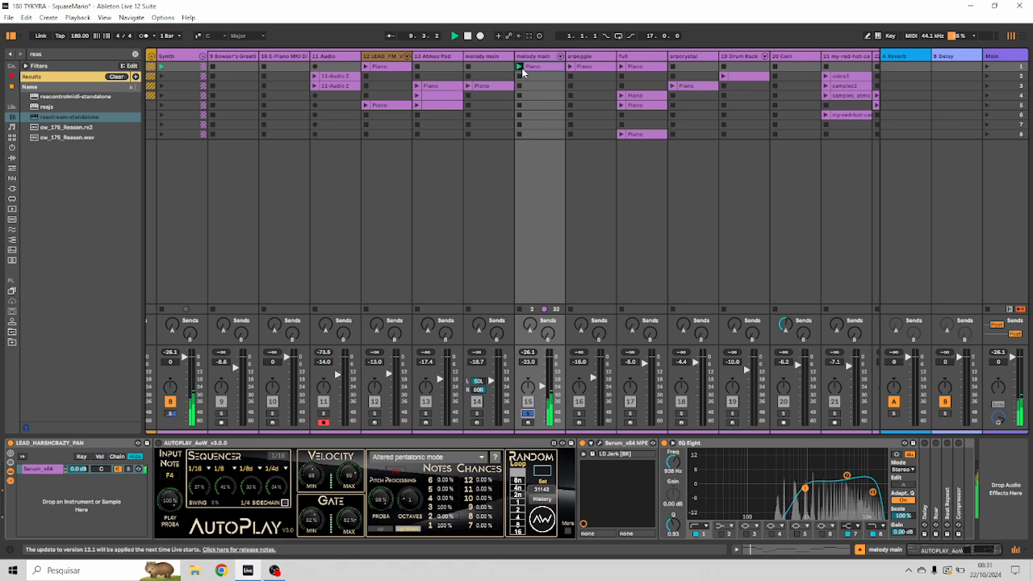
key(space)
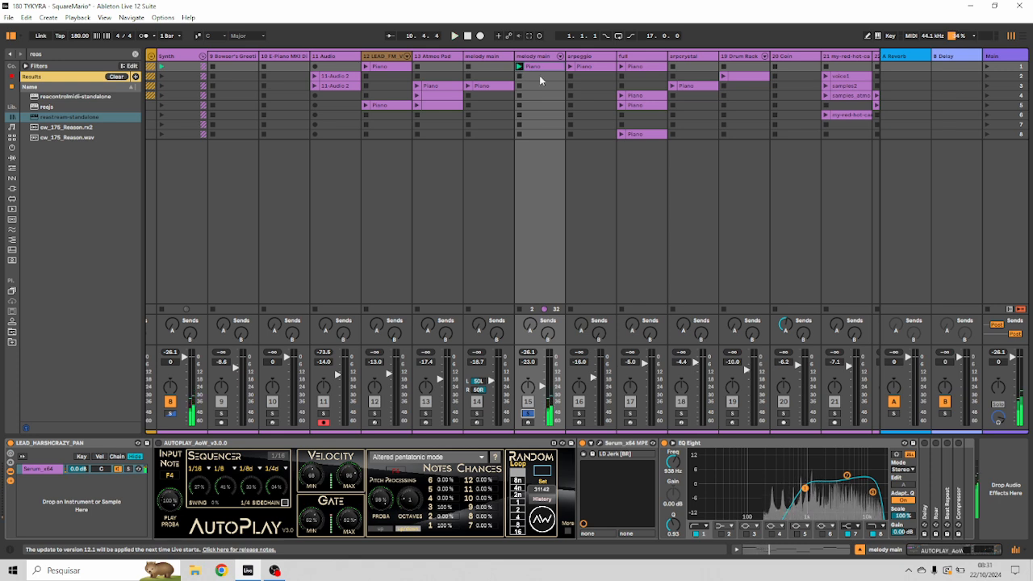
Solo the full track and play its scene 5 clip with the second melody main clip, fading melody main down and back to -22.8 dB
click(633, 414)
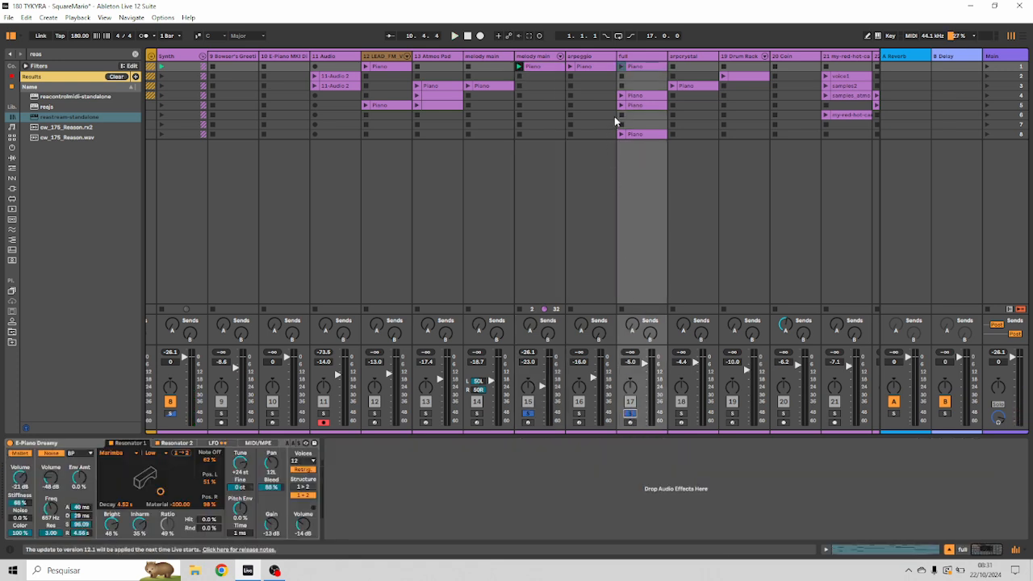
click(621, 106)
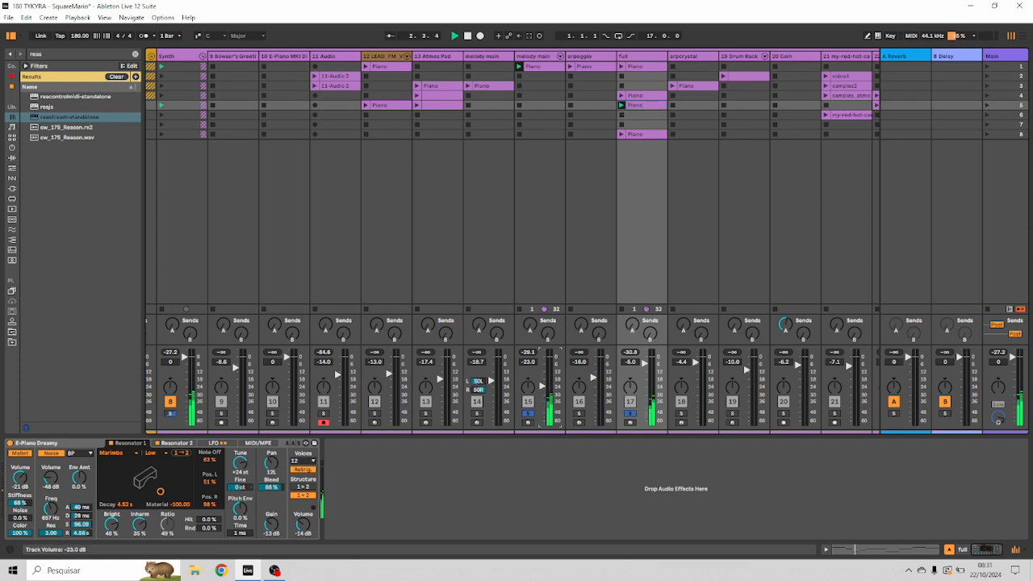
scroll(539, 426, down, 5)
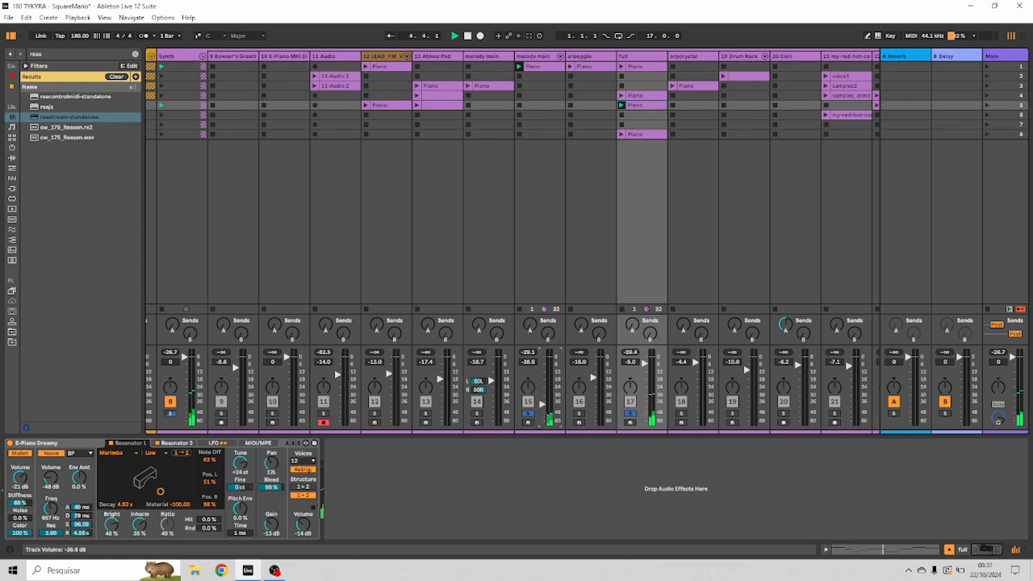
scroll(539, 425, down, 1)
scroll(540, 425, up, 7)
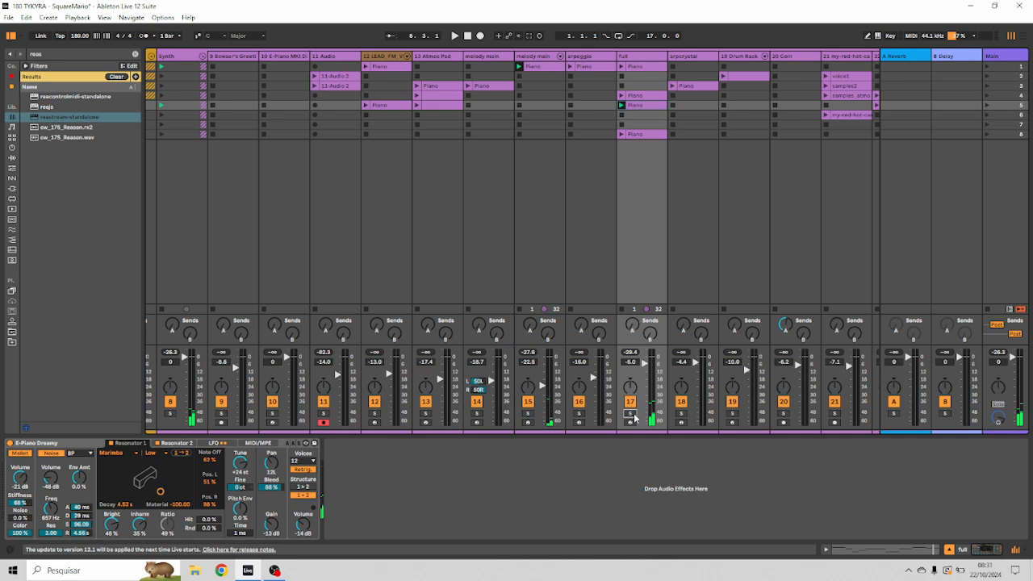
Show the second melody main track's devices and play its scene 1 Piano clip without the full clip
click(546, 58)
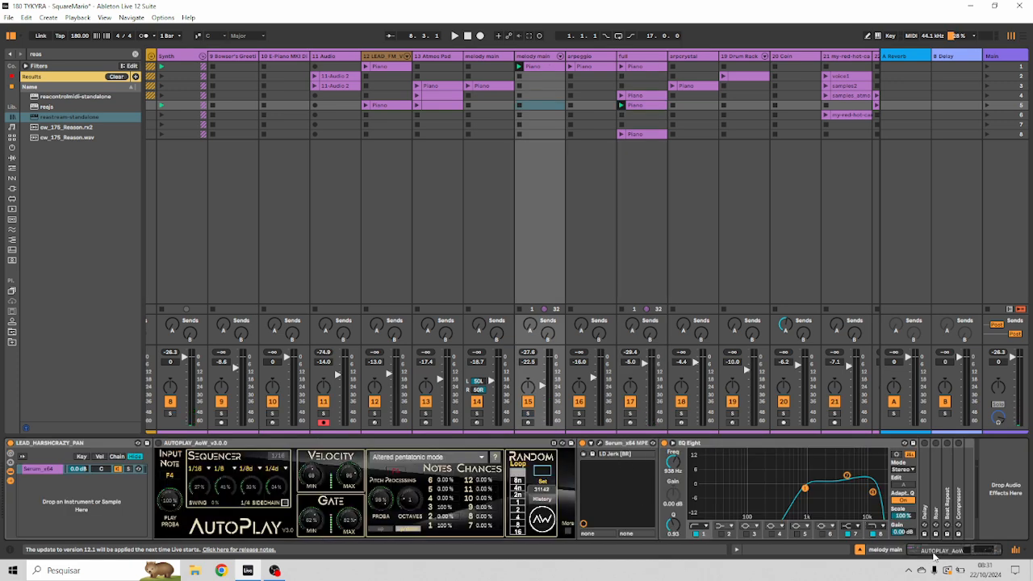
drag(935, 555, 948, 553)
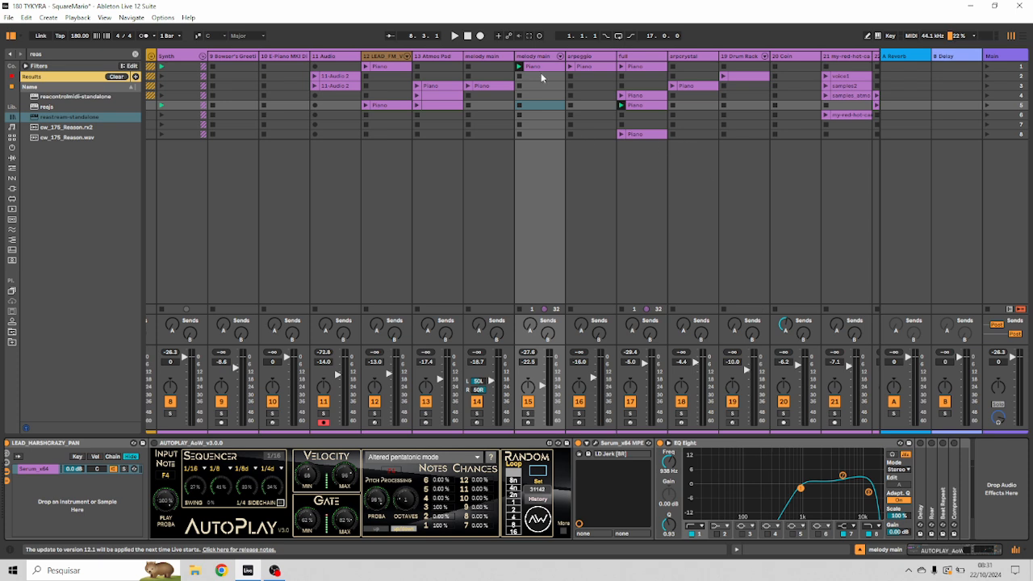
key(space)
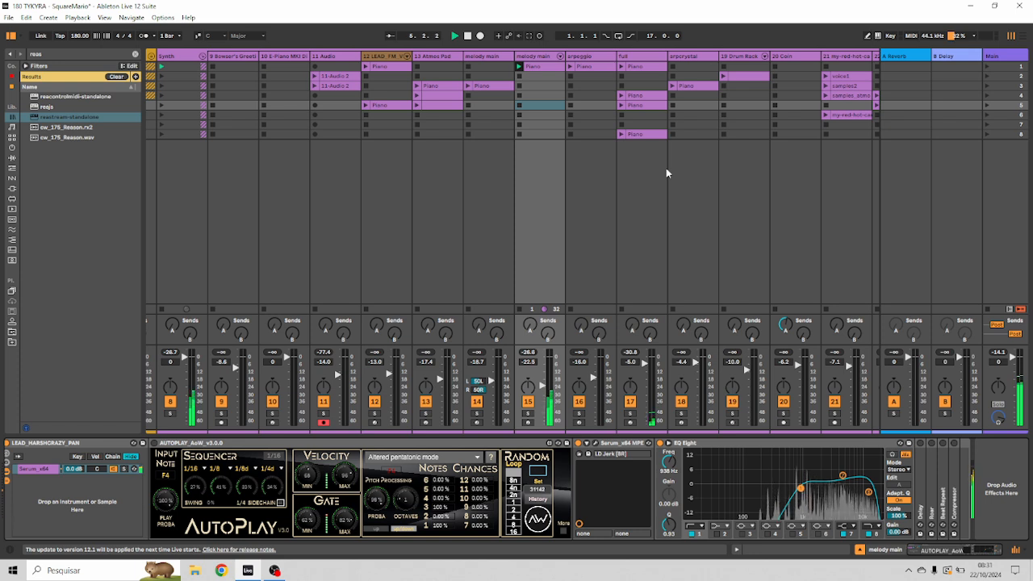
key(space)
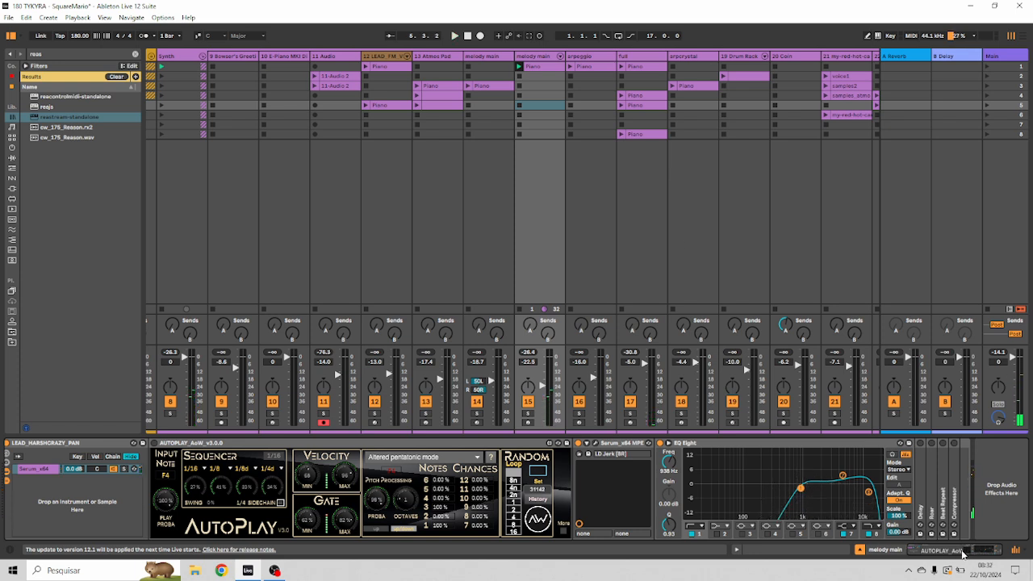
Fold EQ Eight, turn on the second melody main track's Delay, and play the clip to hear its effect
double_click(685, 443)
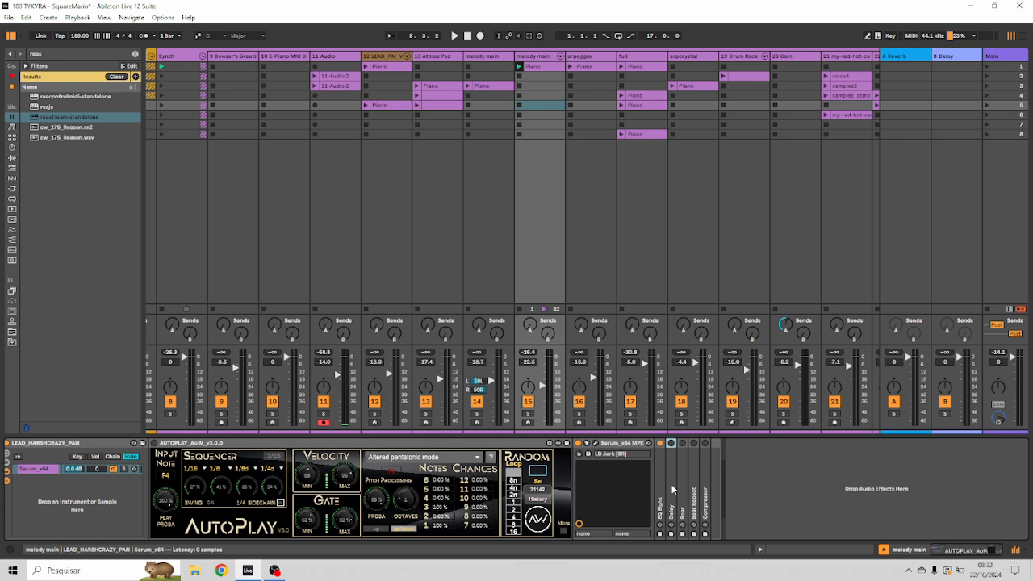
double_click(671, 485)
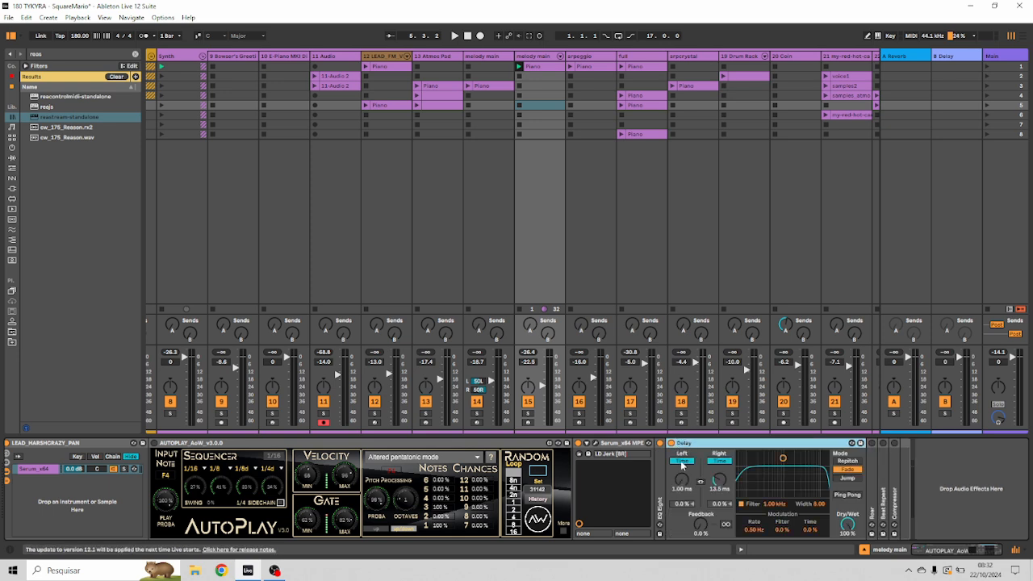
key(space)
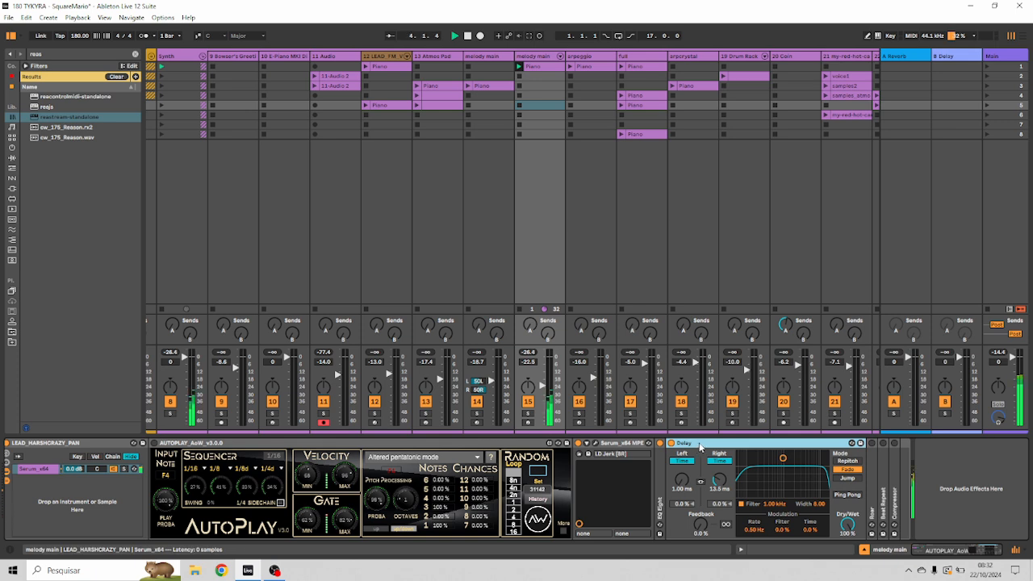
double_click(700, 444)
Turn on Roar on the second melody main track, lower the track volume to -25.0 dB, and listen to the result
double_click(679, 465)
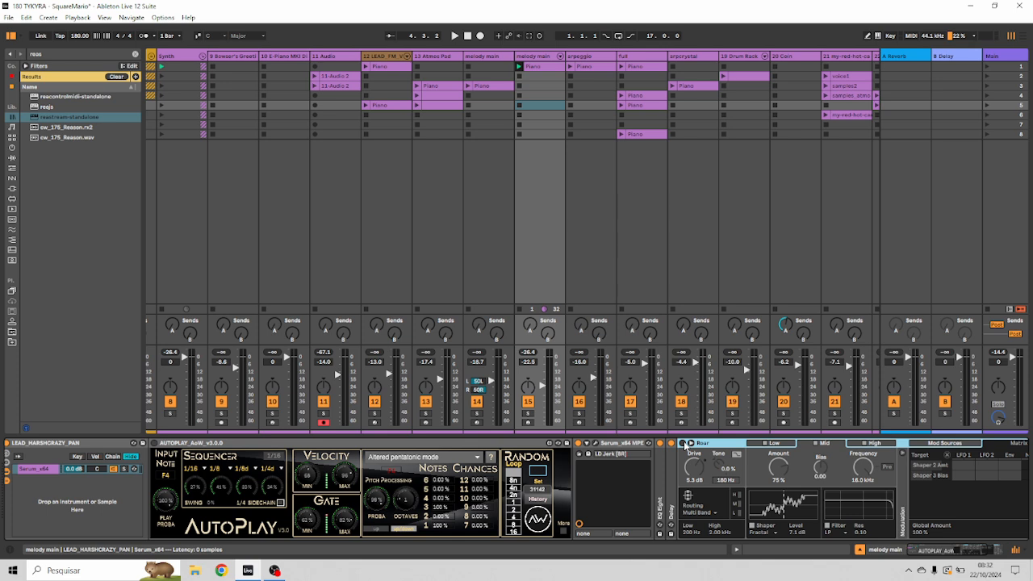
click(683, 444)
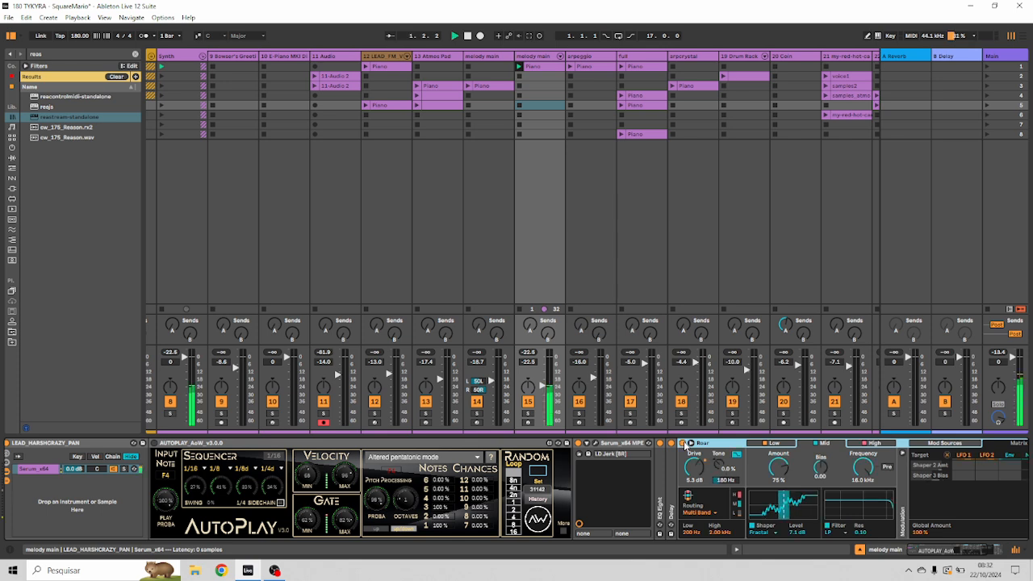
drag(543, 385, 545, 392)
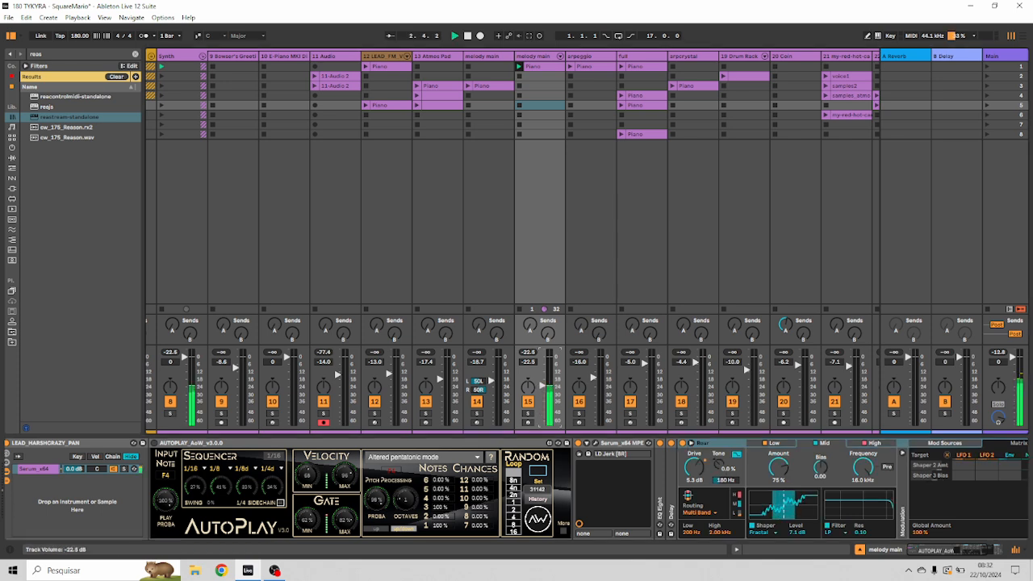
double_click(719, 445)
key(space)
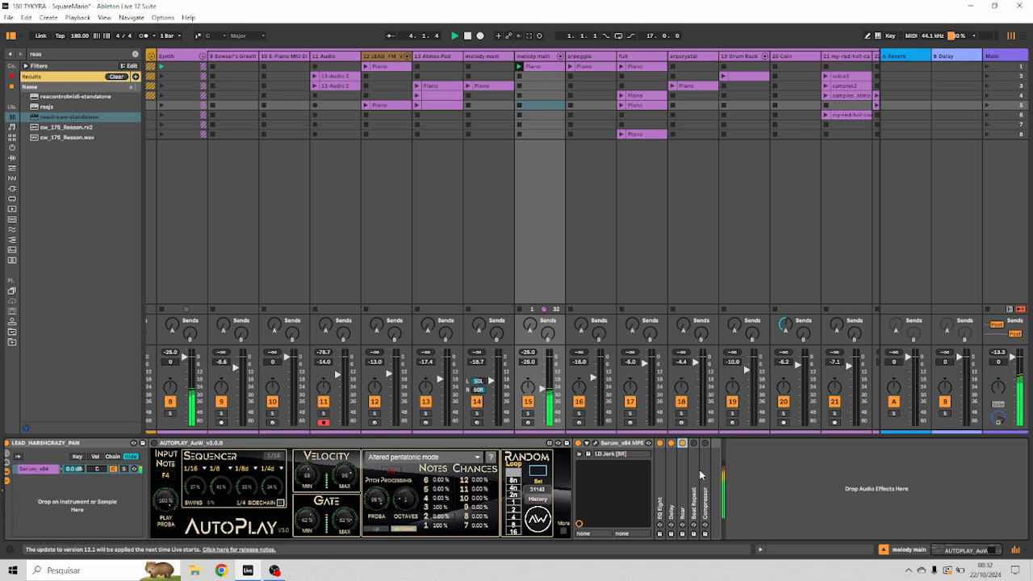
key(space)
Turn on Beat Repeat on the second melody main track, play the clip through it, and fold the device
click(693, 443)
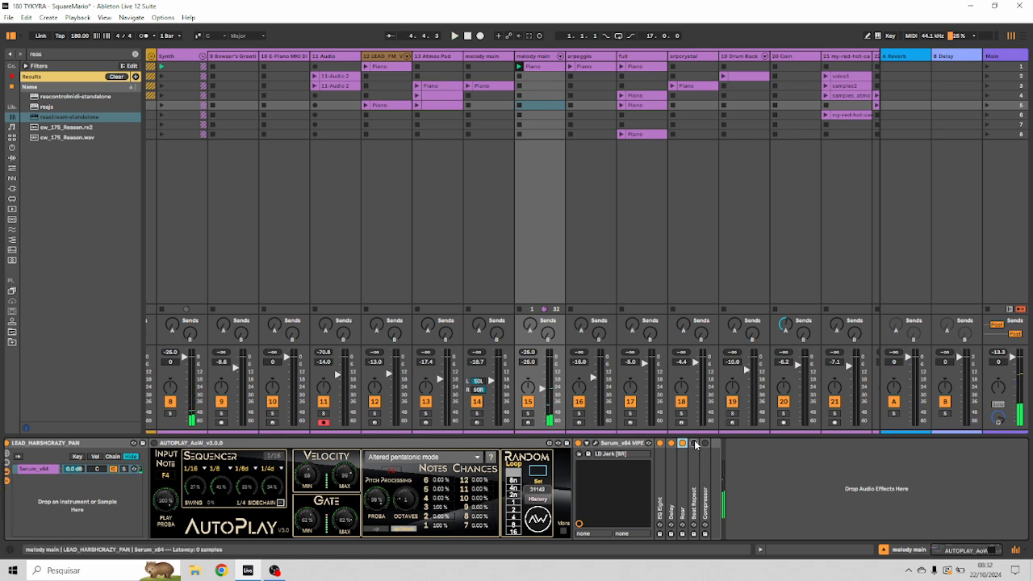
double_click(693, 464)
key(space)
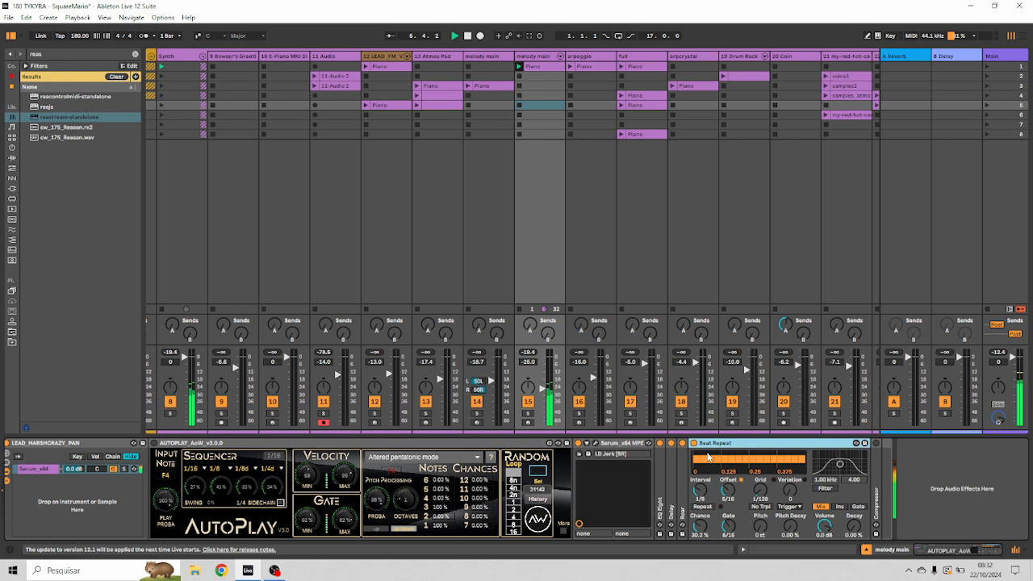
key(space)
double_click(712, 444)
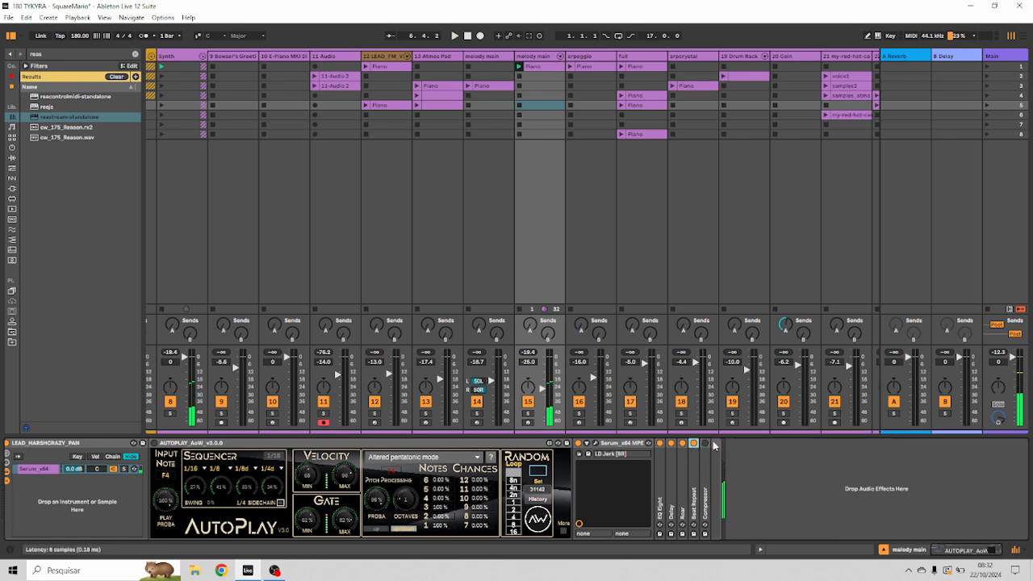
Turn on the second melody main track's Compressor and AutoPlay, playing the clip to hear each device
double_click(707, 473)
key(space)
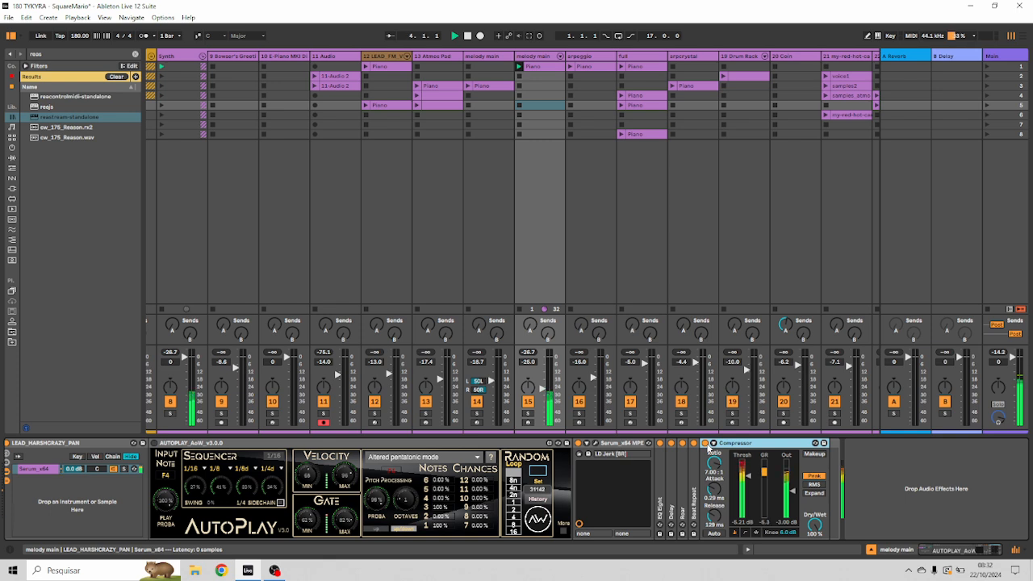
double_click(712, 444)
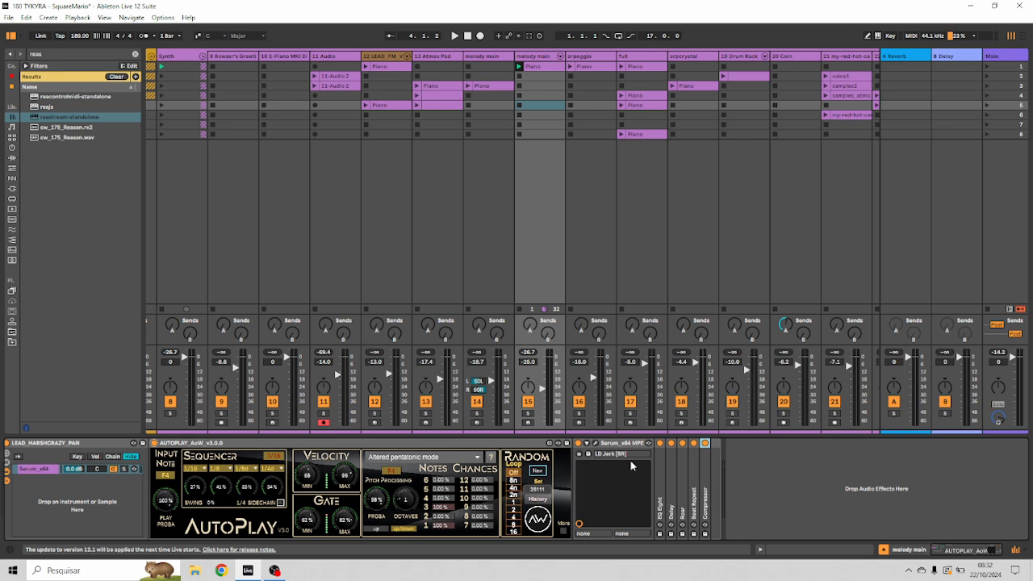
key(space)
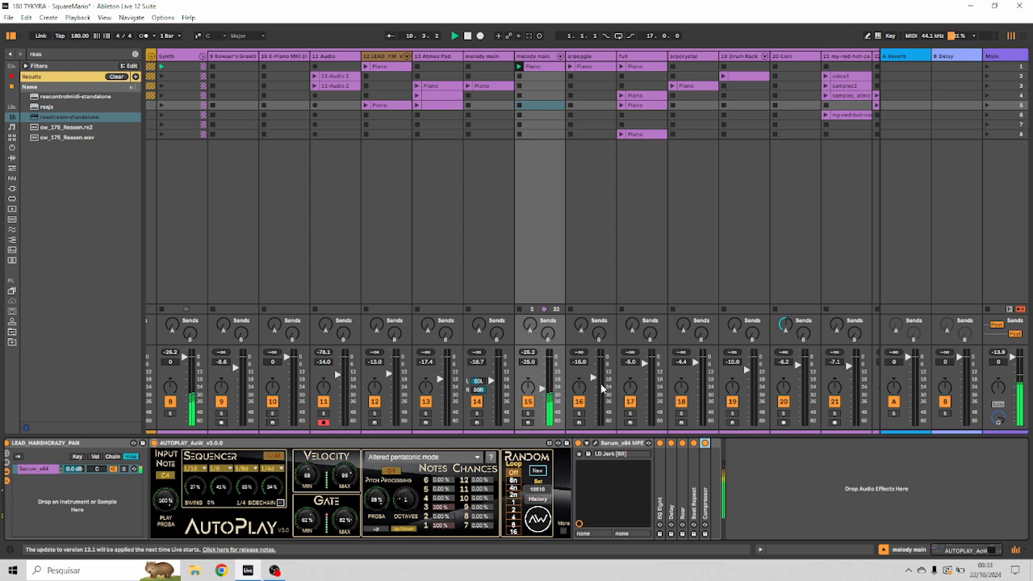
key(space)
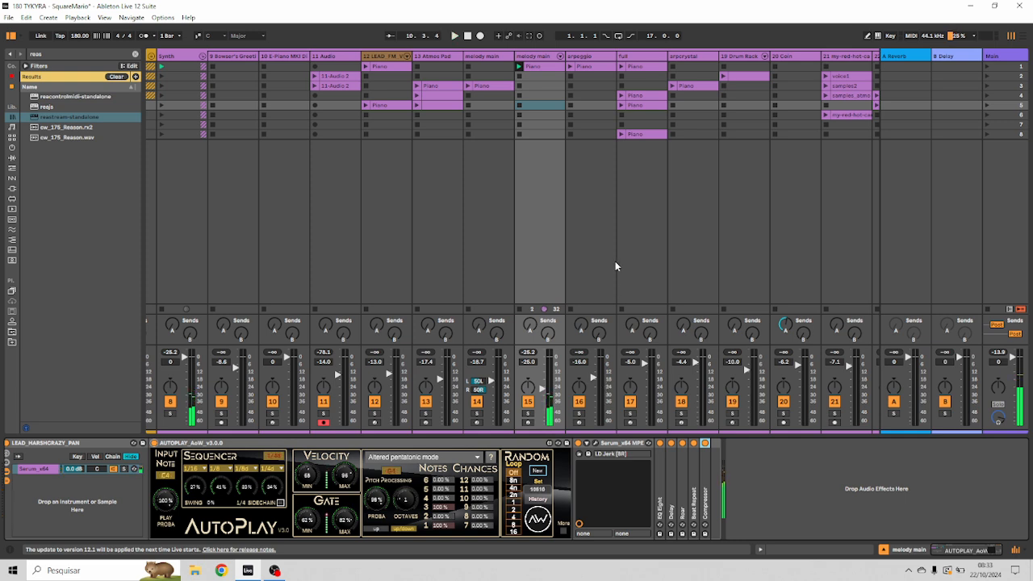
Play the full track's scene 5 clip soloed and then with the processed second melody main clip, and stop the full clip
click(622, 105)
click(631, 414)
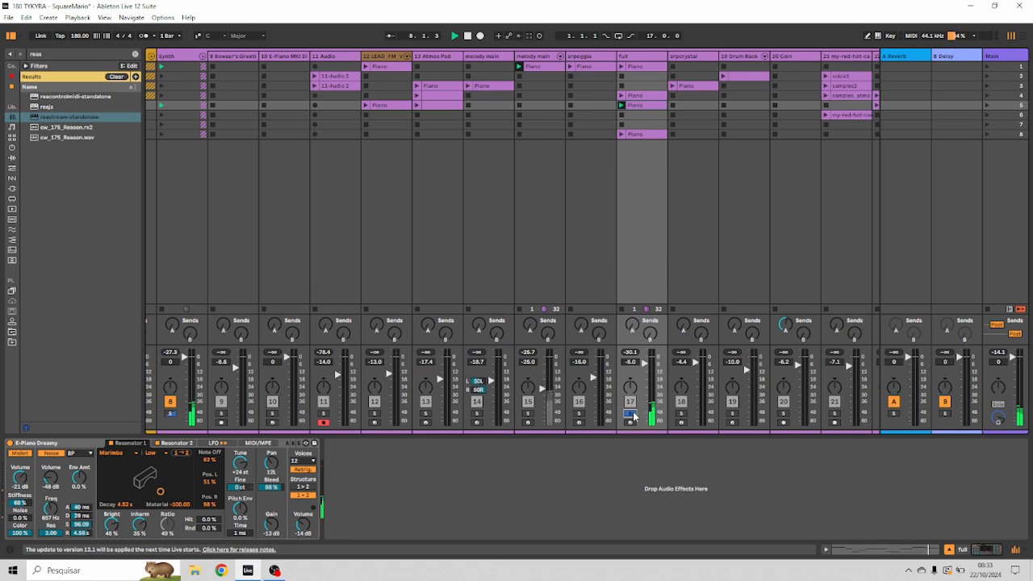
click(630, 414)
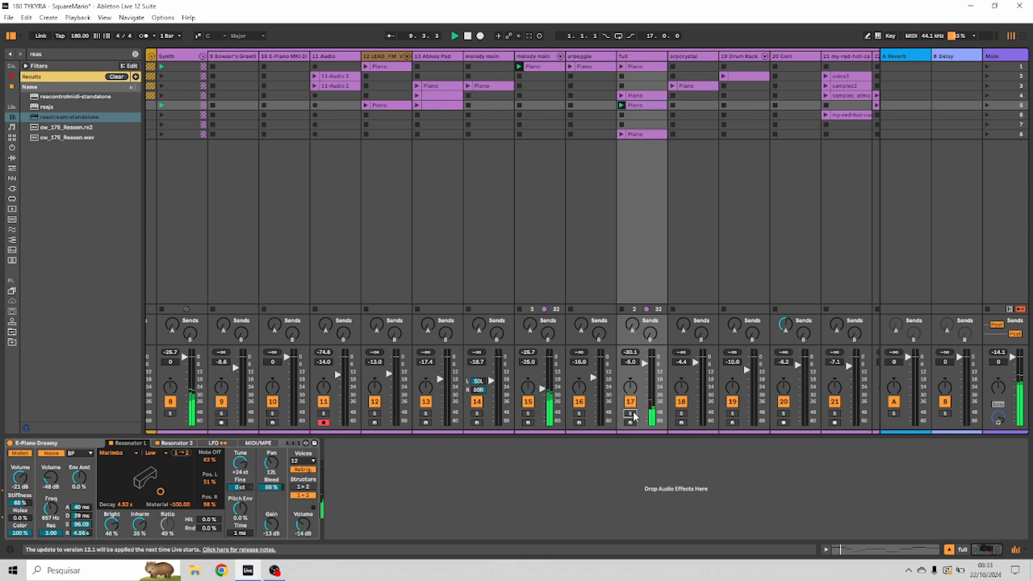
click(622, 117)
key(space)
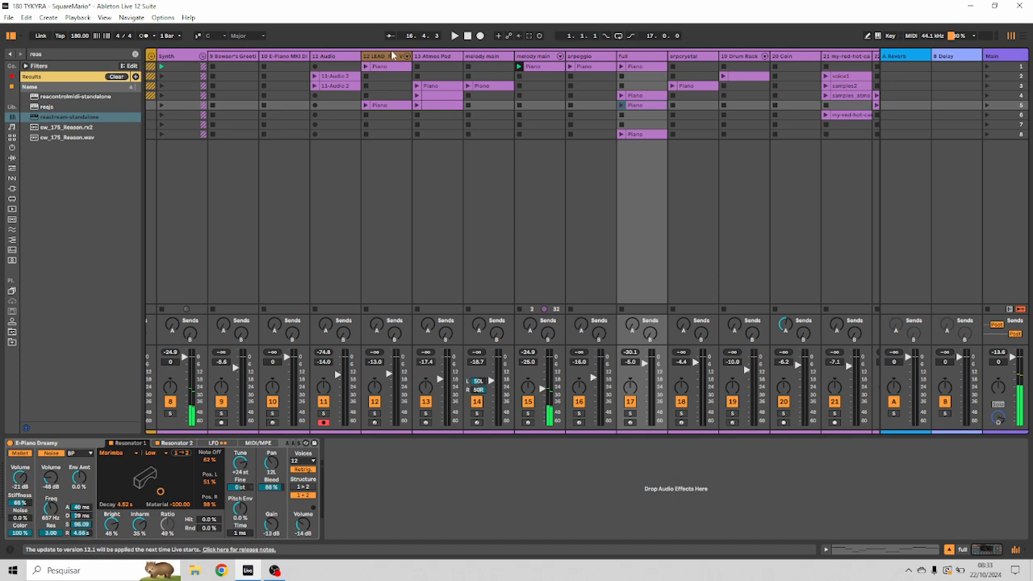
Layer the LEAD_FM_Virus scene 1 and Atmos Pad scene 3 Piano clips over the melody and show the Atmos Pad's modulation matrix
click(366, 68)
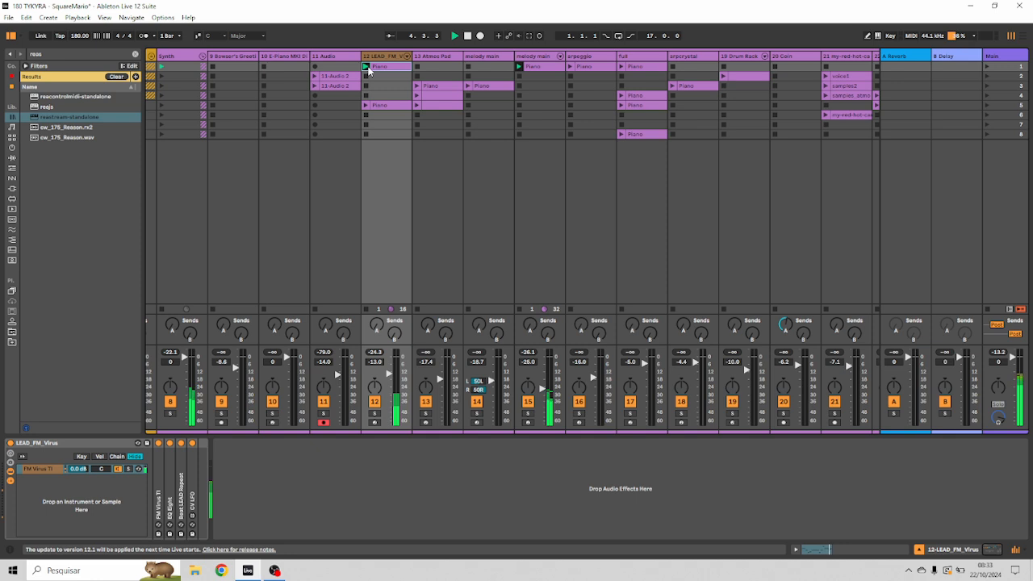
click(417, 86)
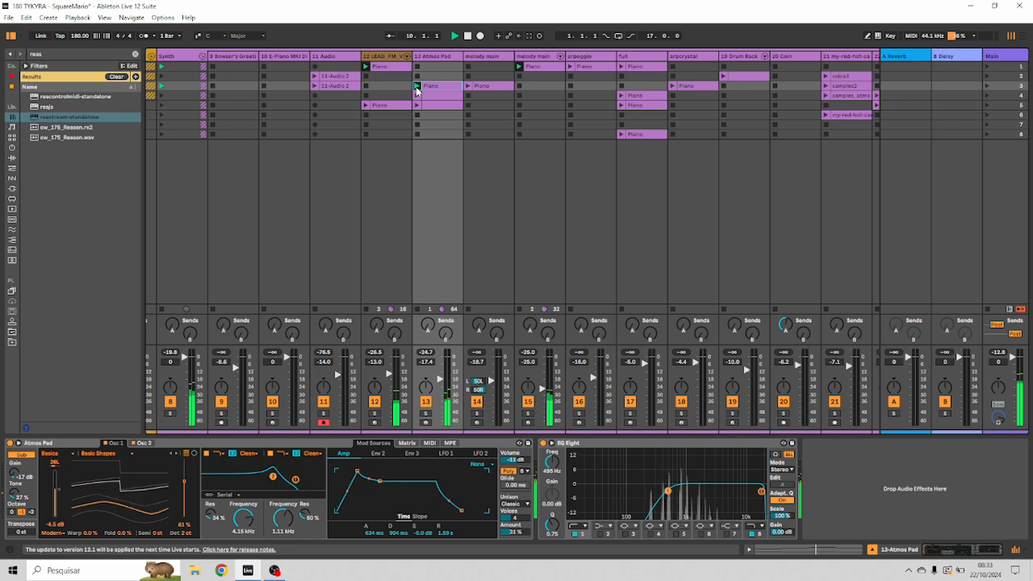
click(416, 443)
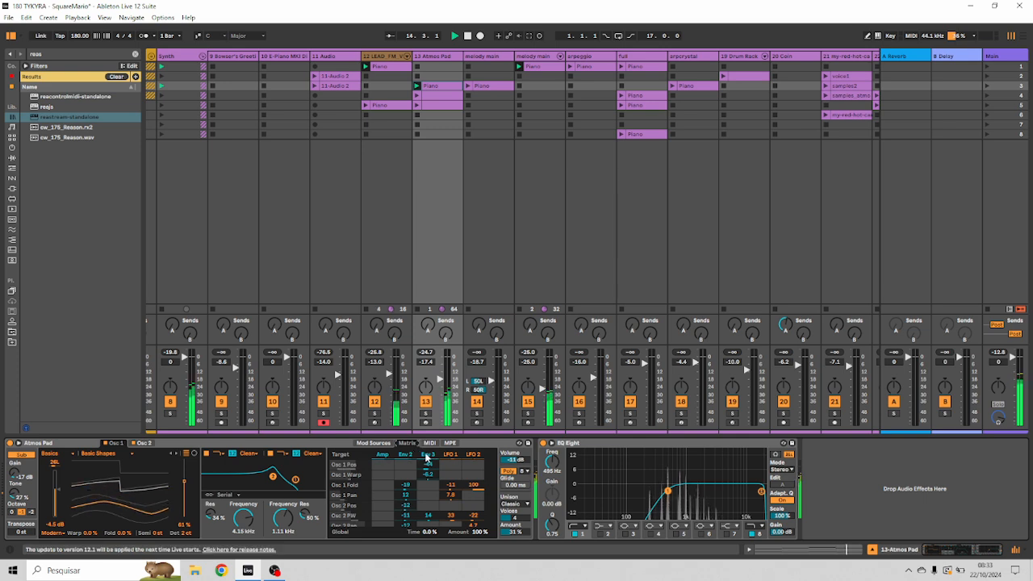
Show the Atmos Pad's Env 3 envelope, then stop playback and the LEAD_FM_Virus, Atmos Pad and second melody main clips
click(427, 456)
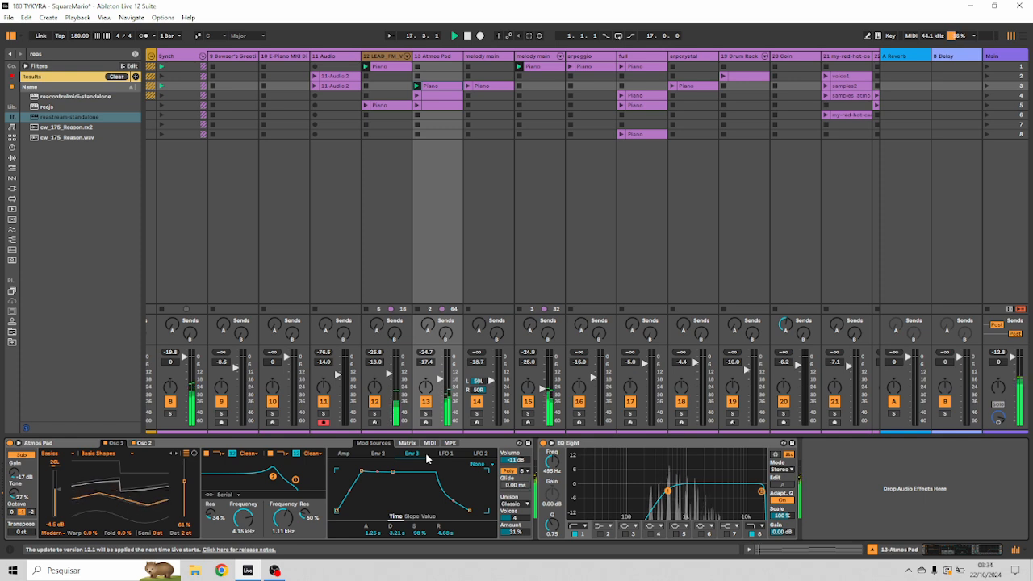
key(space)
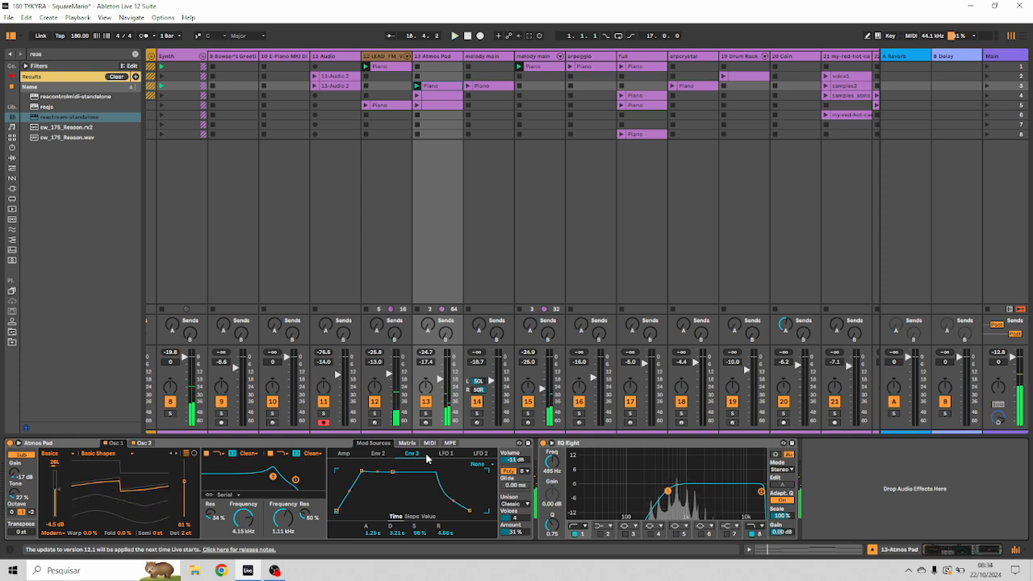
click(367, 77)
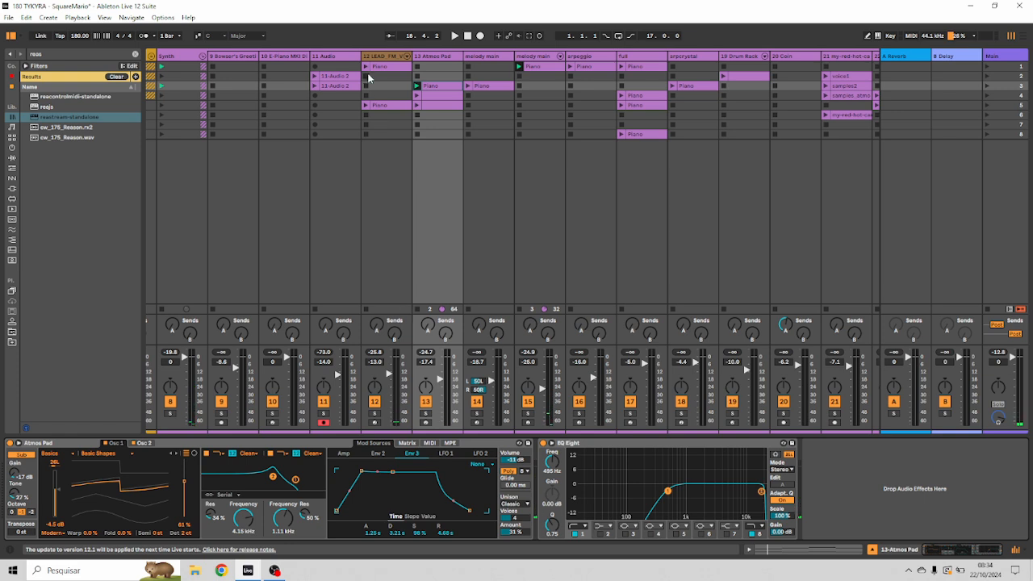
click(416, 117)
click(520, 77)
Play the full track's scene 8 Piano clip and compare it with the arpeggio track's scene 1 Piano clip
click(593, 68)
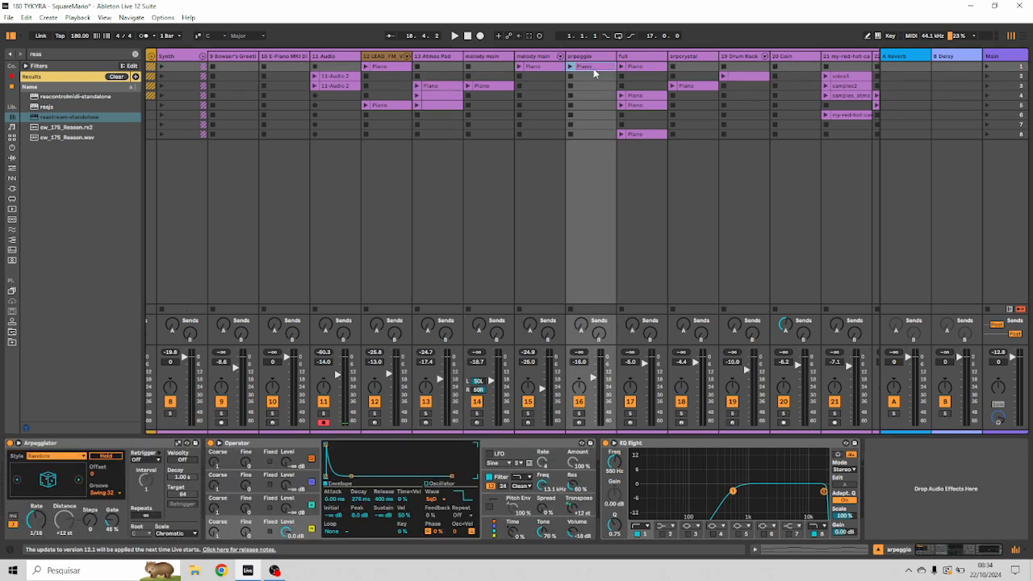
click(644, 135)
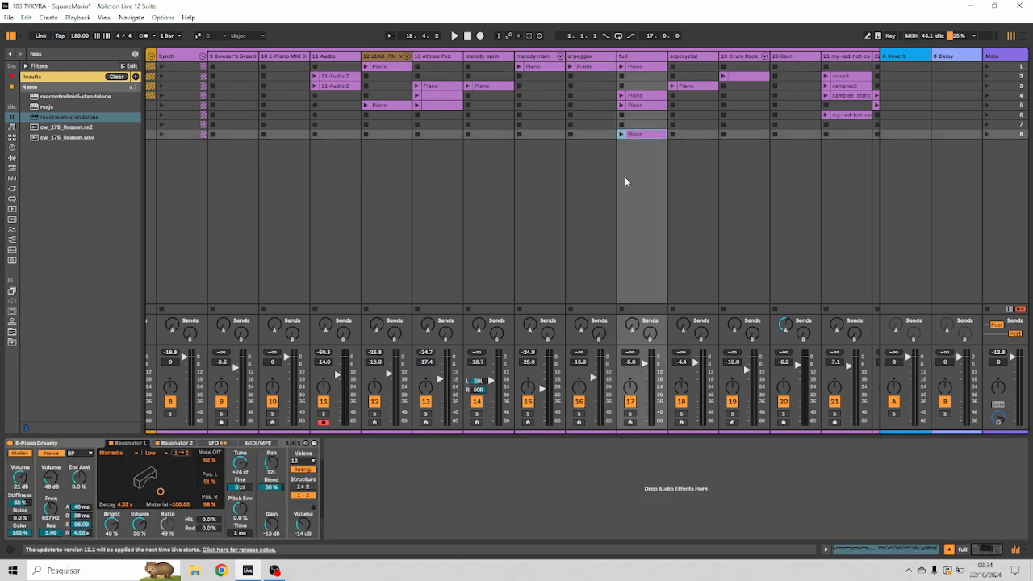
click(620, 134)
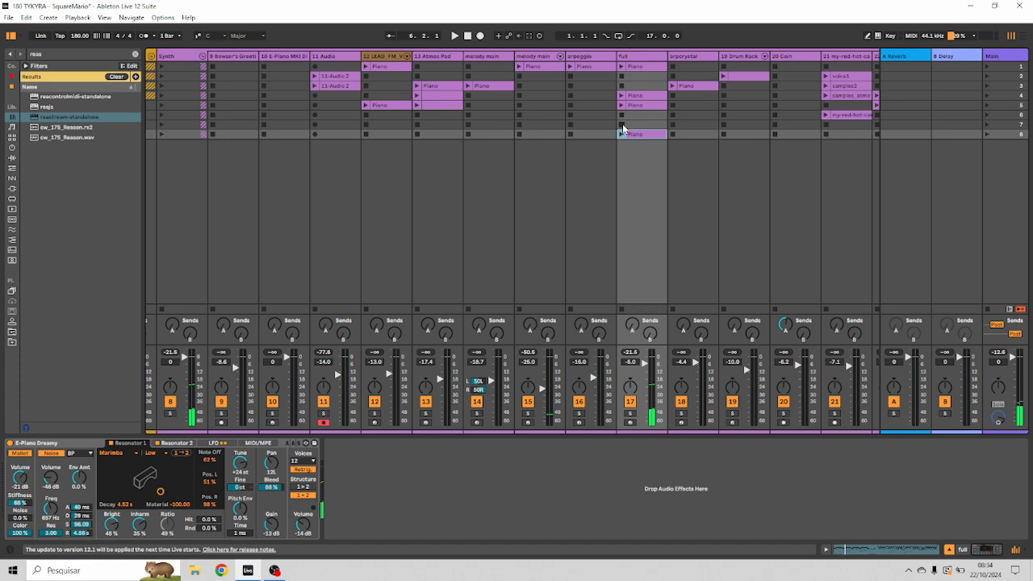
click(582, 66)
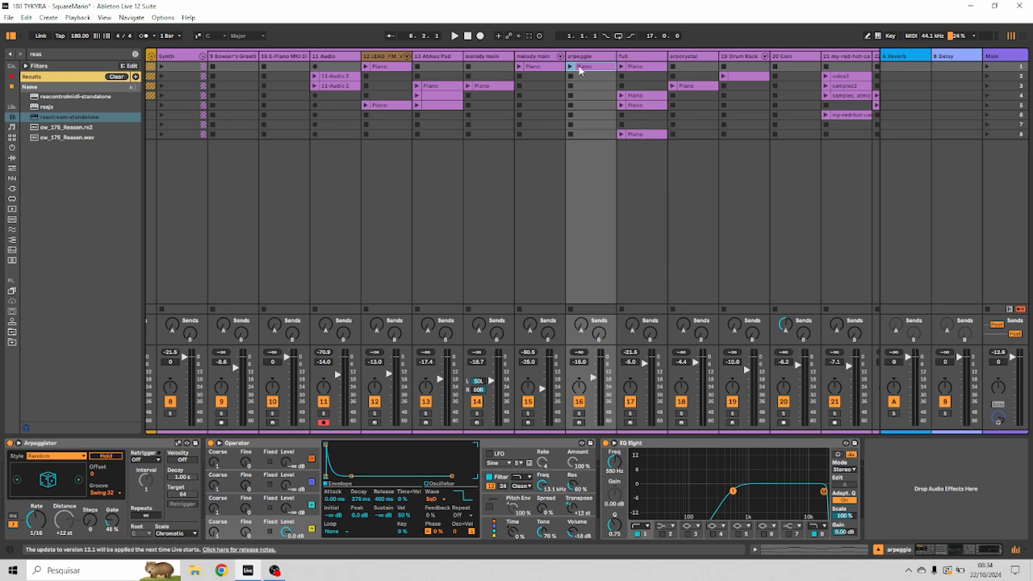
click(570, 67)
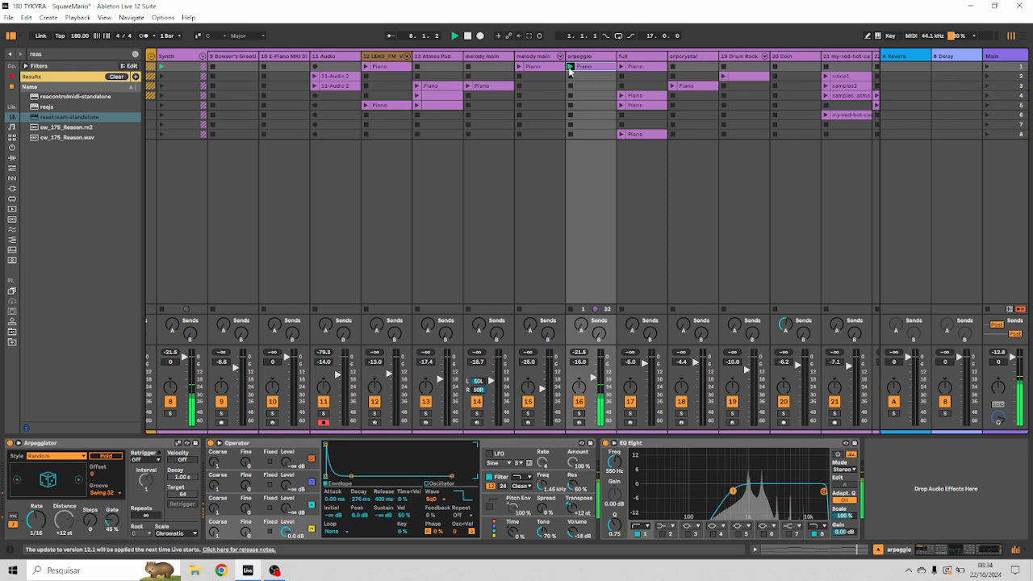
Layer the second melody main scene 1 clip and the first melody main scene 3 clip over the arpeggio, and stop the clips
click(519, 67)
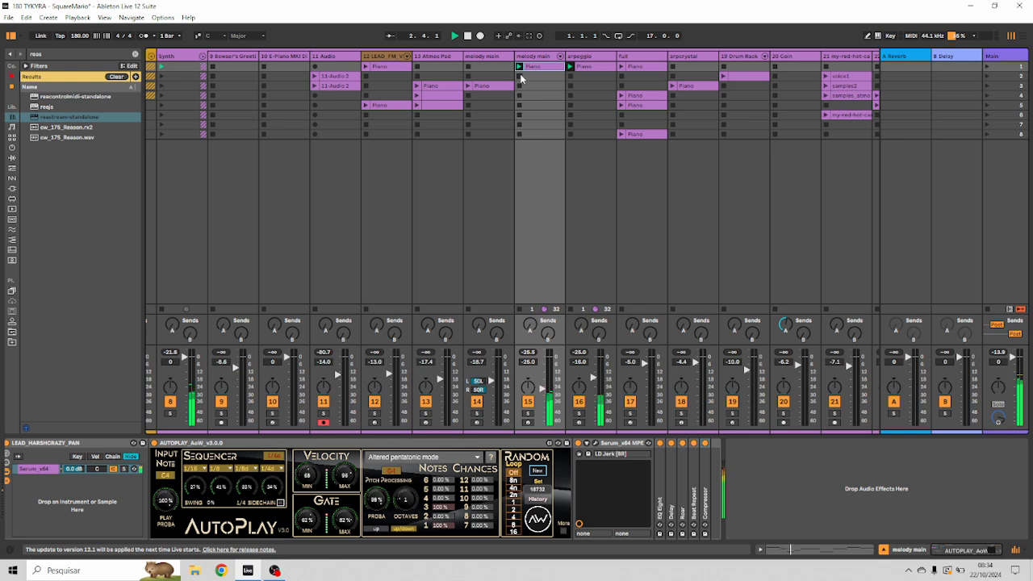
click(469, 89)
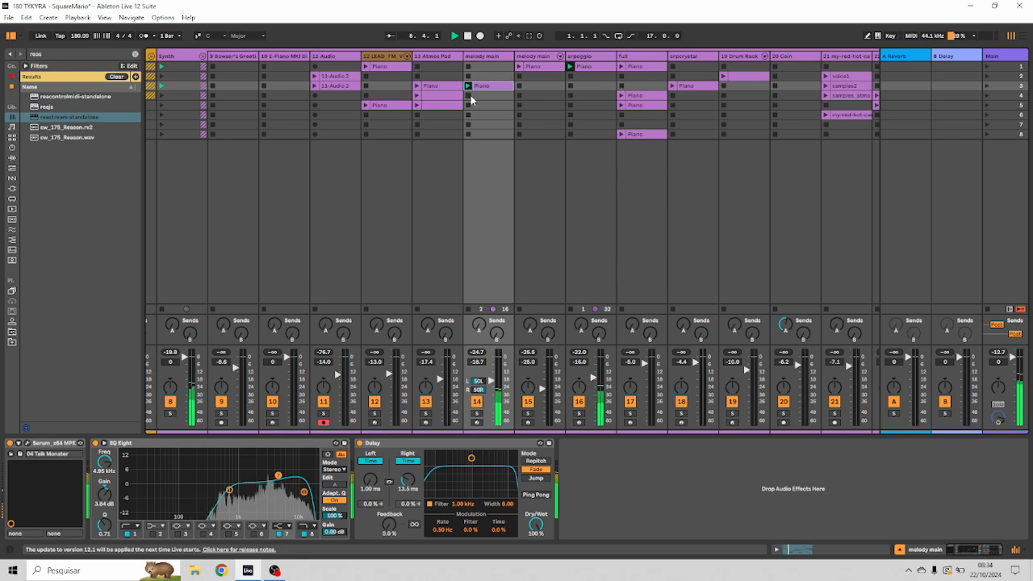
key(space)
click(471, 95)
click(569, 76)
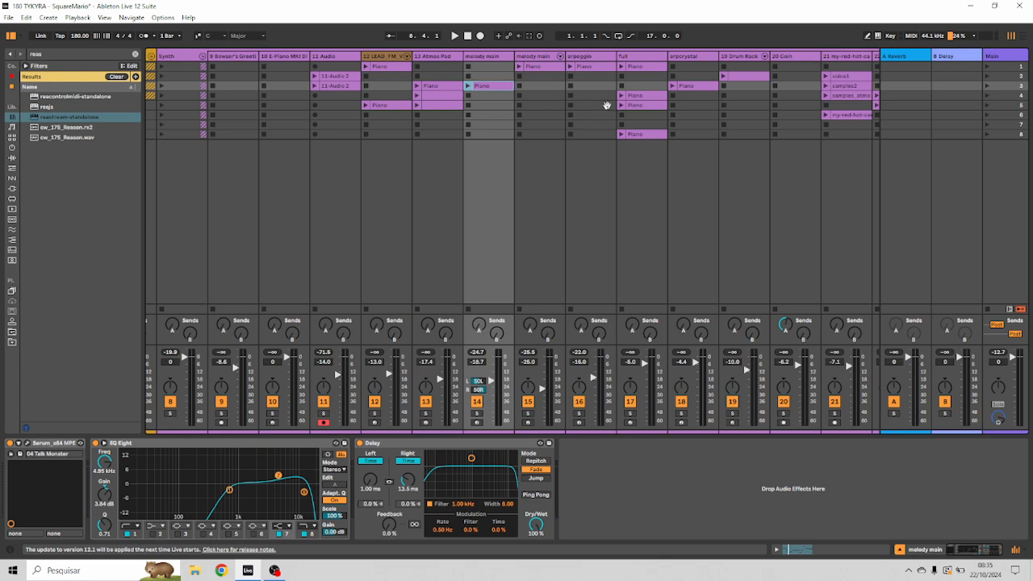
Open the full track's scene 8 Piano clip in the note editor and examine its notes around bar 23
scroll(565, 106, right, 3)
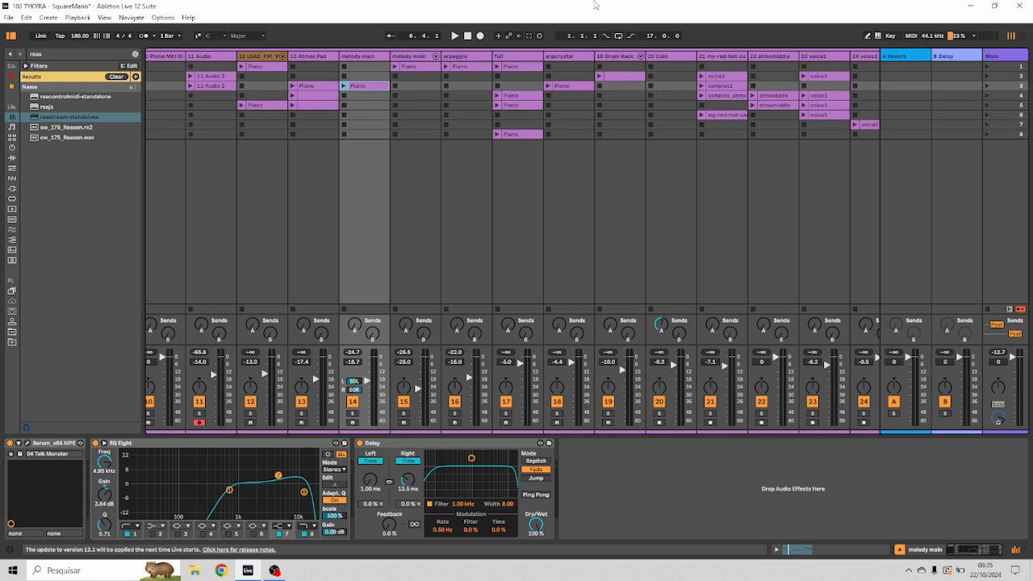
click(534, 134)
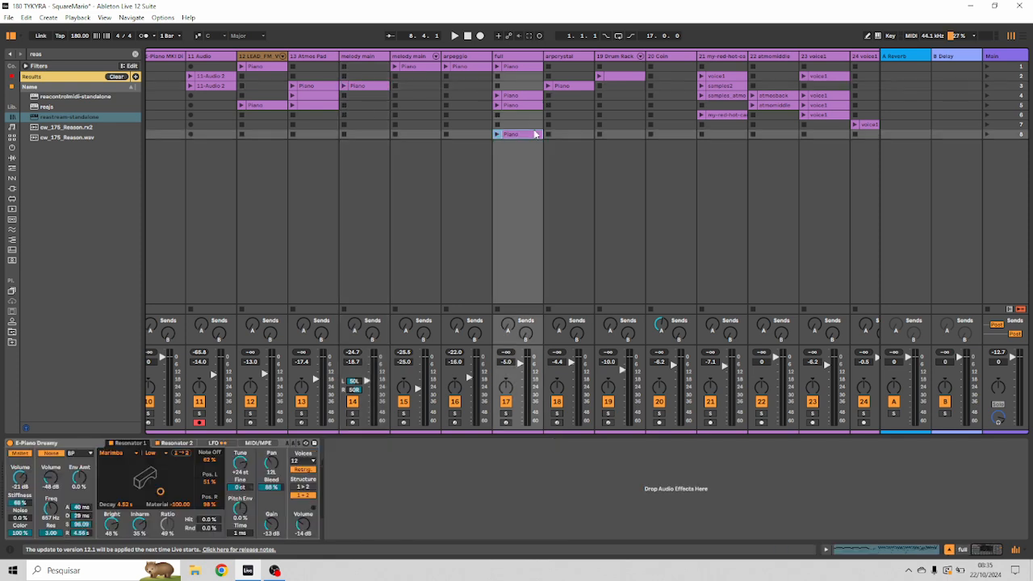
double_click(535, 134)
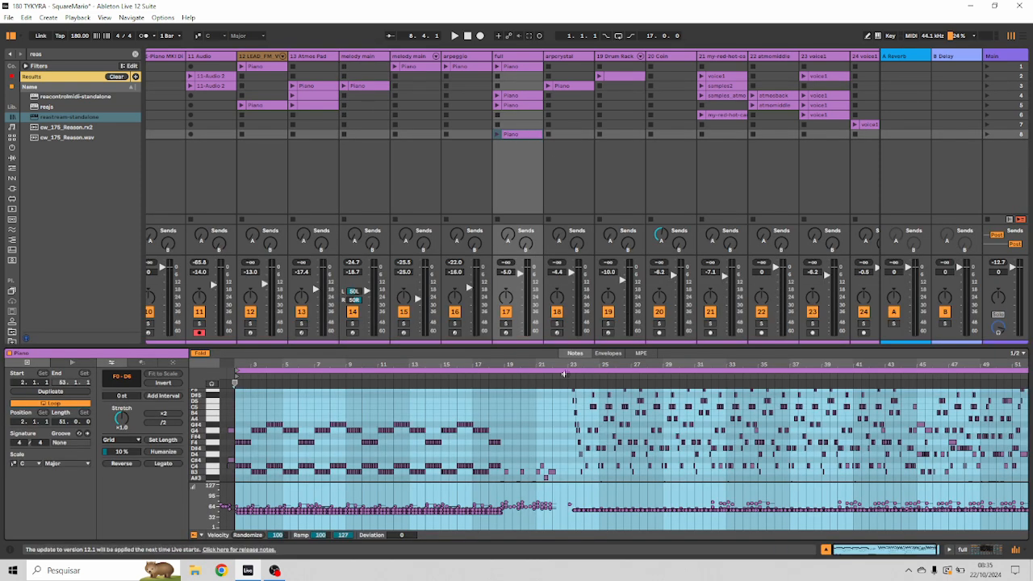
click(566, 376)
Show the arpcrystal device chain, play its scene 3 Piano clip layered with the Atmos Pad scene 3 clip, and stop both
double_click(567, 58)
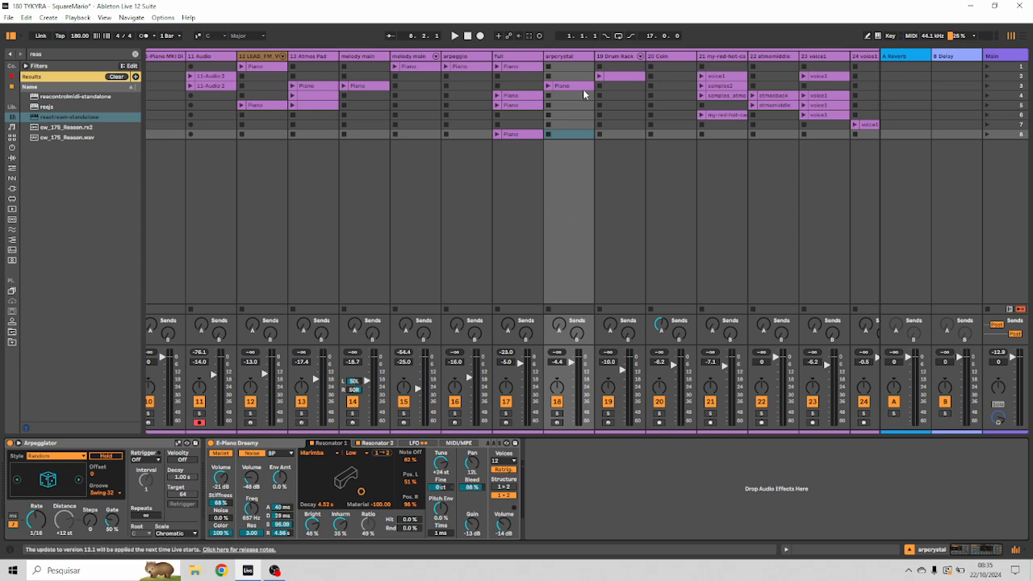
click(548, 87)
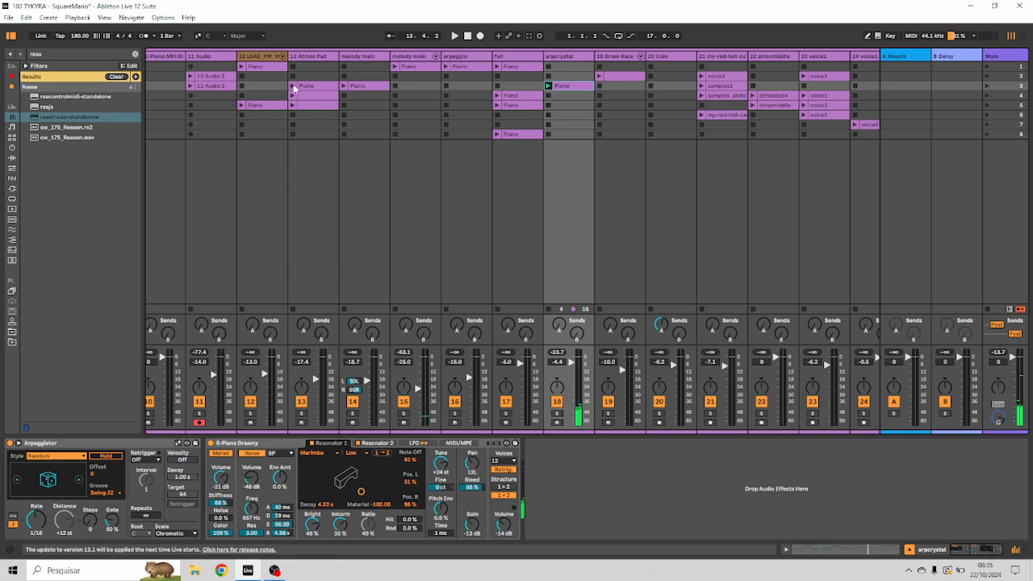
click(293, 86)
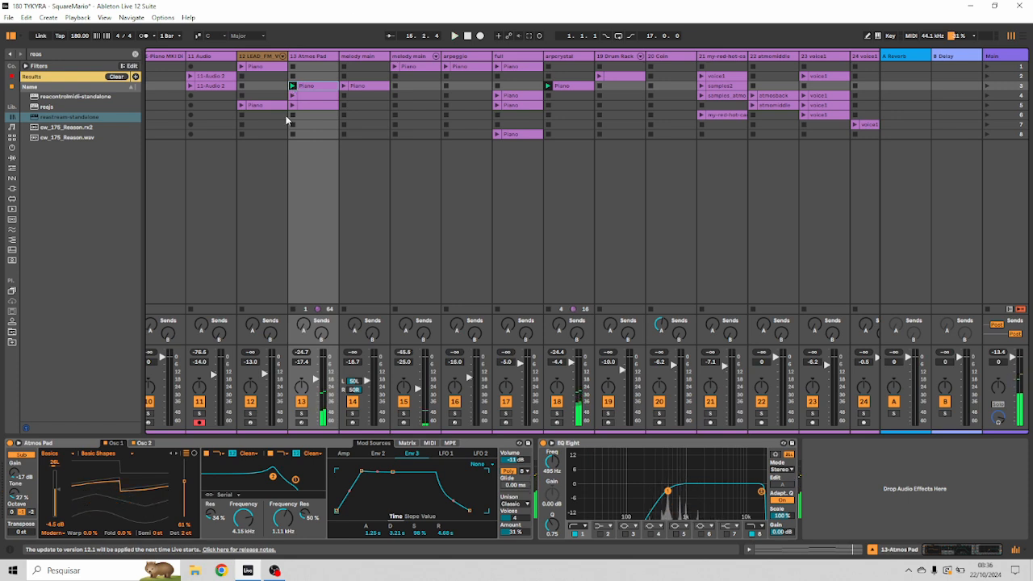
click(293, 115)
click(549, 95)
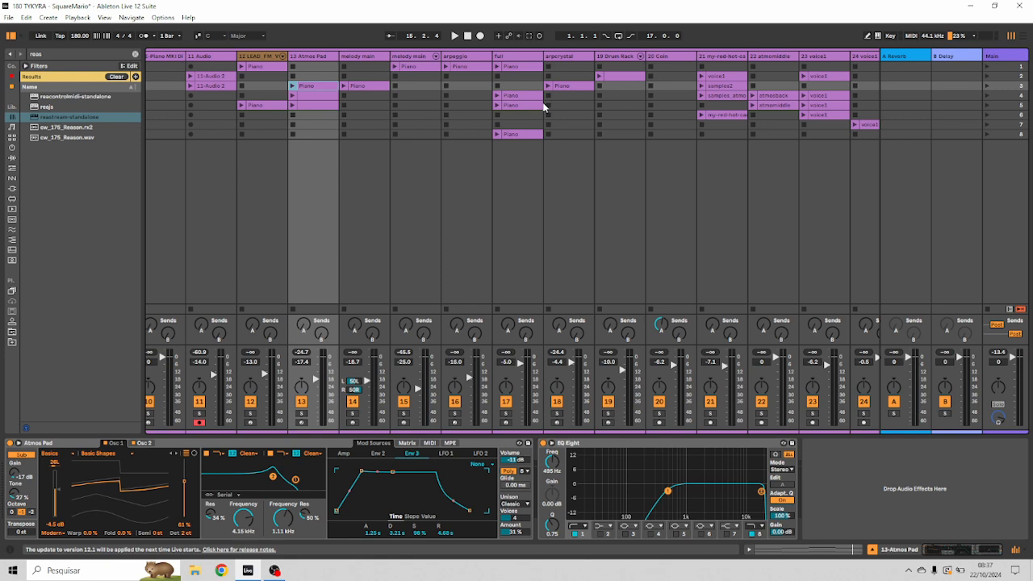
Show the Drum Rack track's devices and audition the Coin, Drop Into A Course and Entering a Bowser pads
click(622, 58)
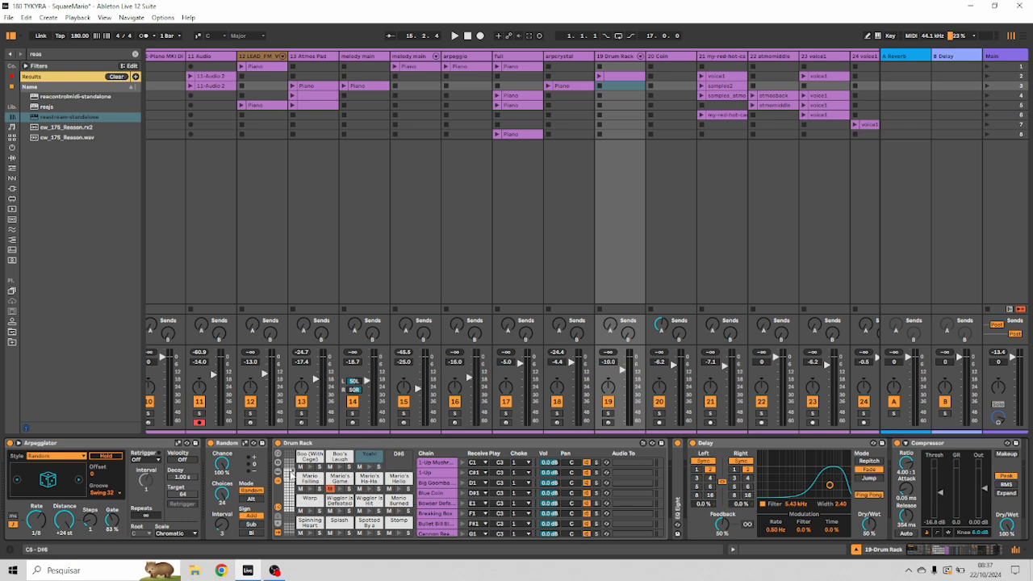
drag(291, 481, 289, 507)
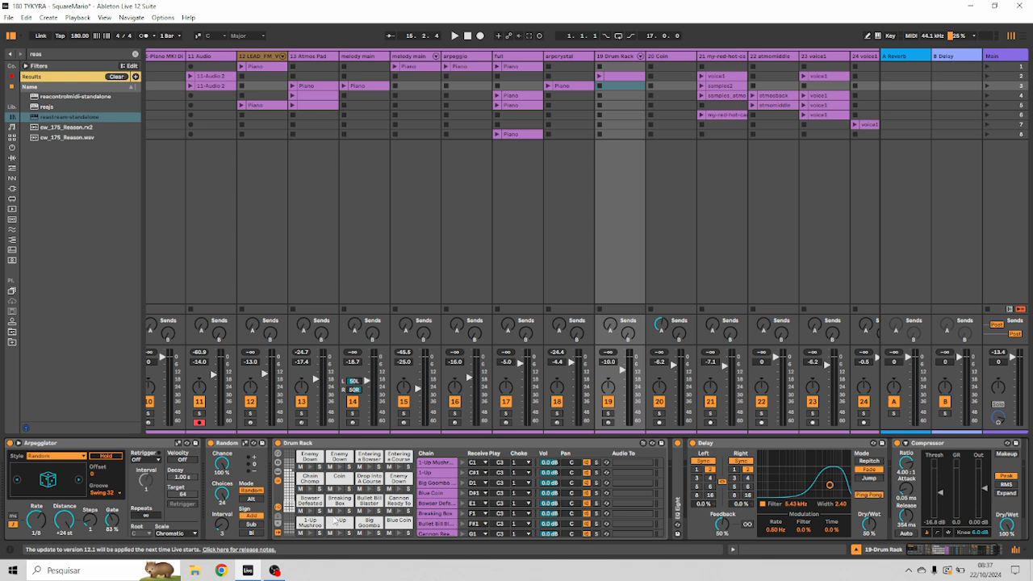
click(339, 490)
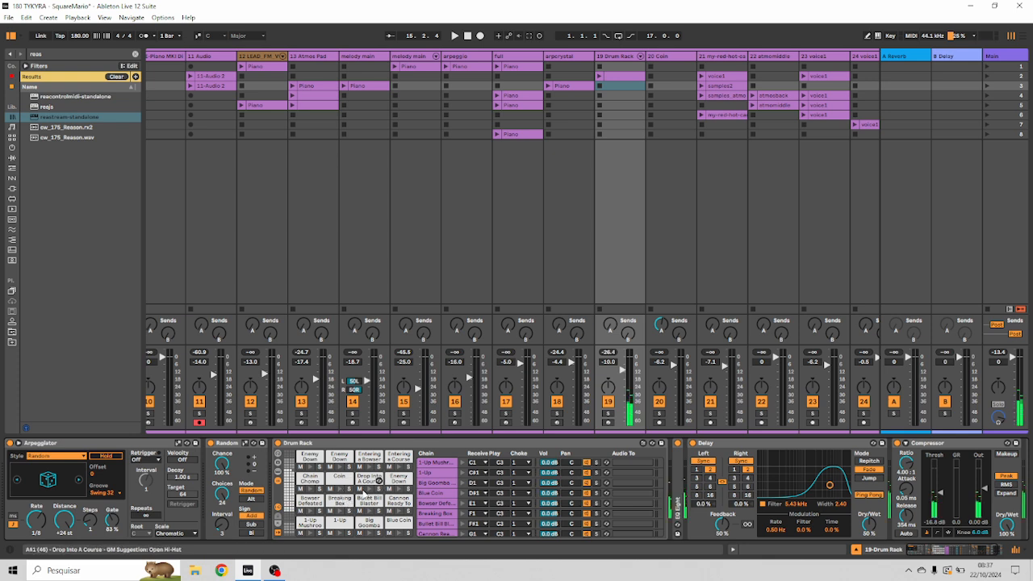
click(369, 489)
click(369, 468)
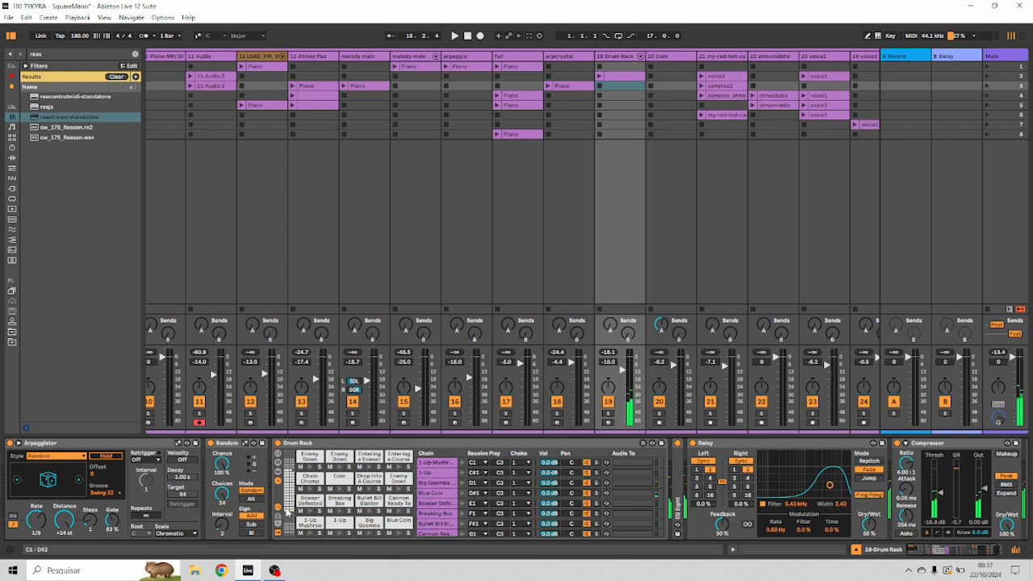
Look through the Drum Rack's higher pads, including Yoshi and the Mario voices, and its full chain list
click(292, 483)
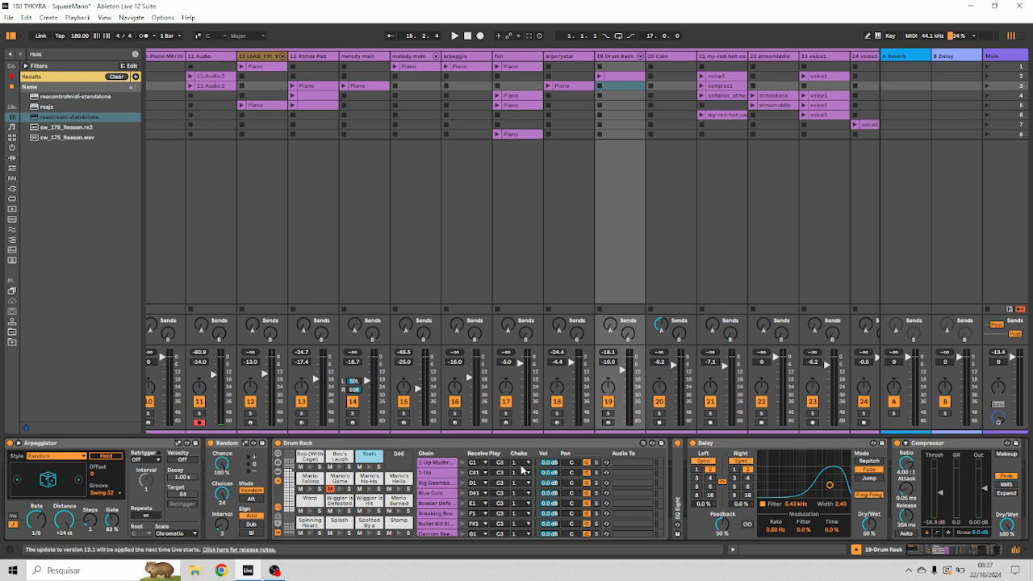
scroll(522, 470, down, 4)
scroll(521, 469, down, 12)
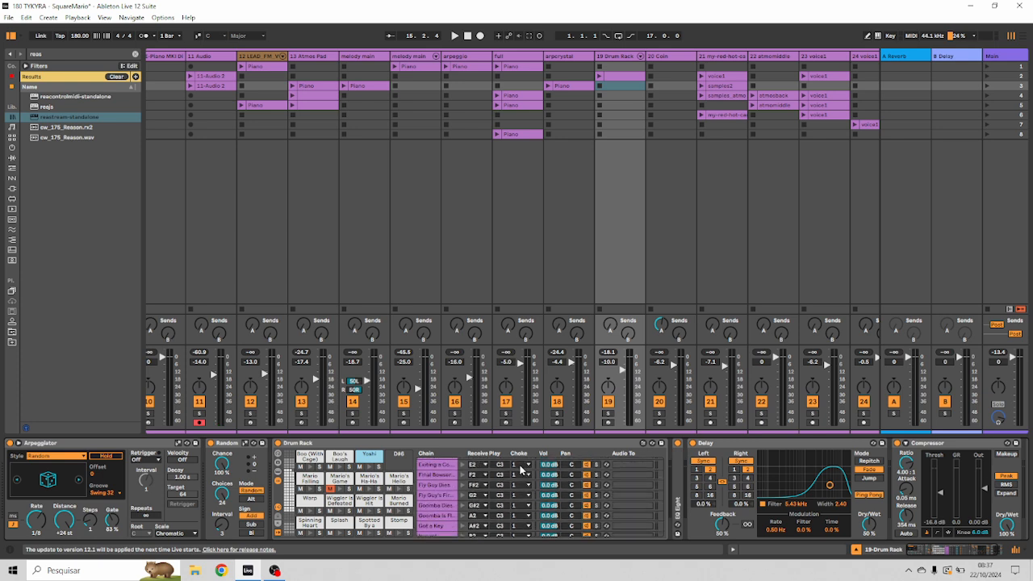
scroll(522, 470, up, 16)
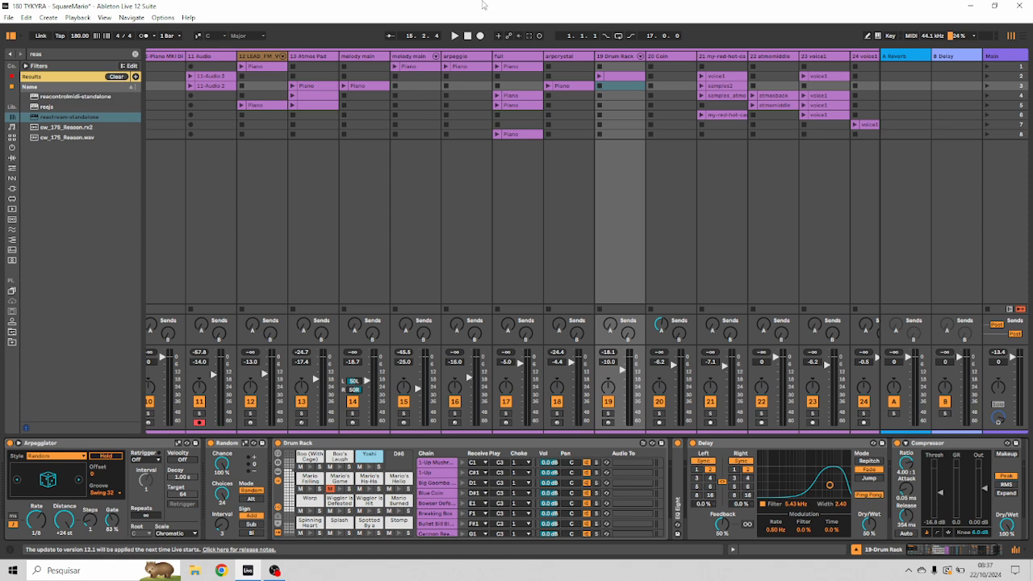
Fold the Delay and Compressor devices on the Drum Rack track
click(770, 449)
key(Delete)
double_click(769, 446)
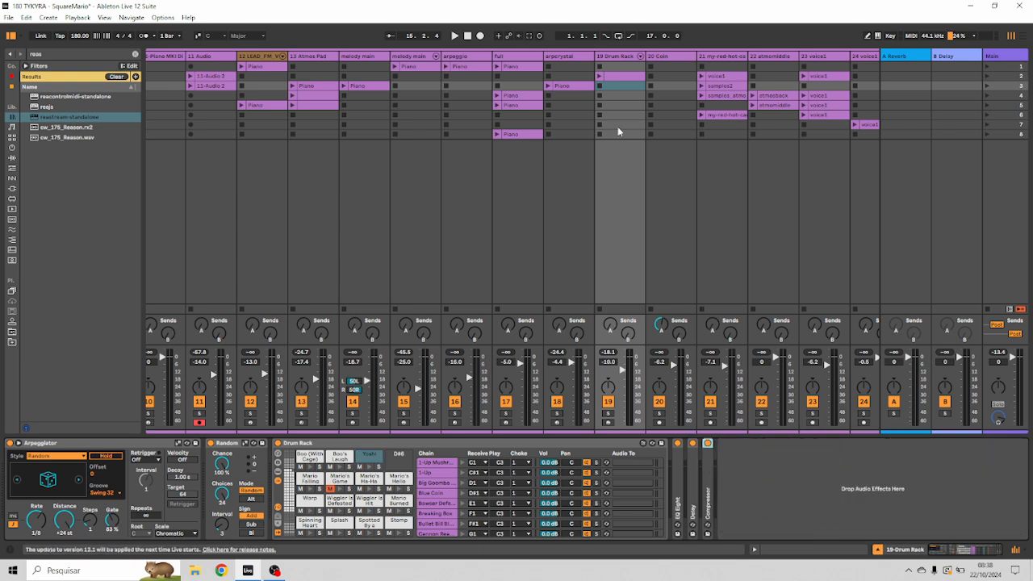
Play the Drum Rack's scene 2 clip with the LEAD_FM_Virus scene 1 Piano clip, setting the Drum Rack volume to -13.0 dB
click(599, 76)
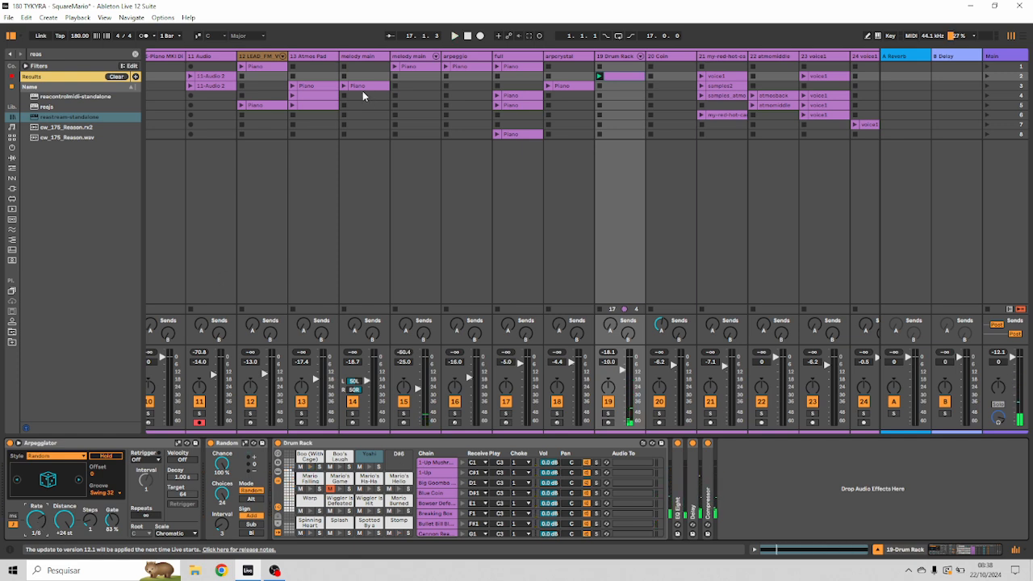
click(241, 66)
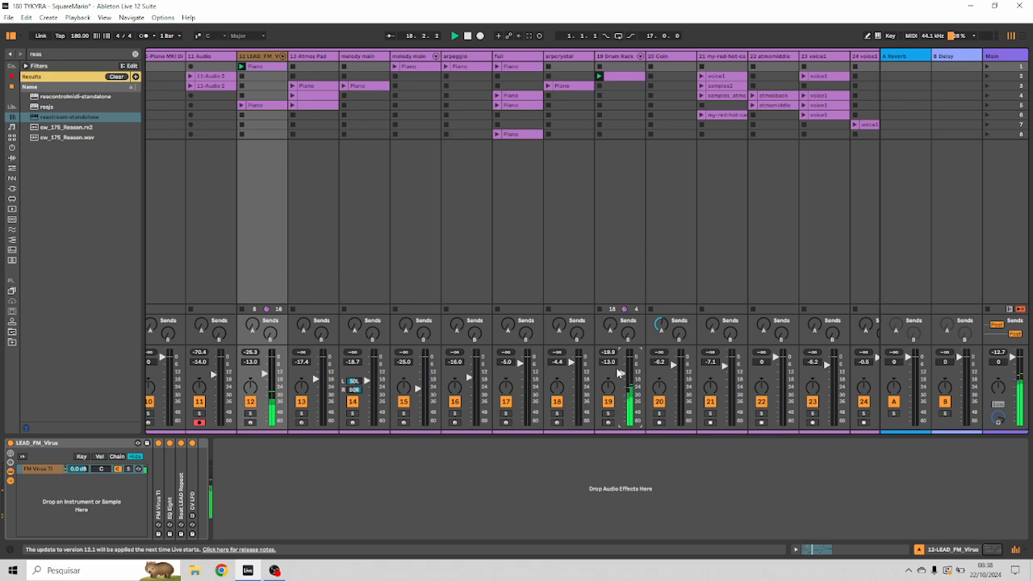
Find the Roar preset Alien Symphony, add it after the Drum Rack track's Compressor, play the clips through it, and fold the device
click(631, 56)
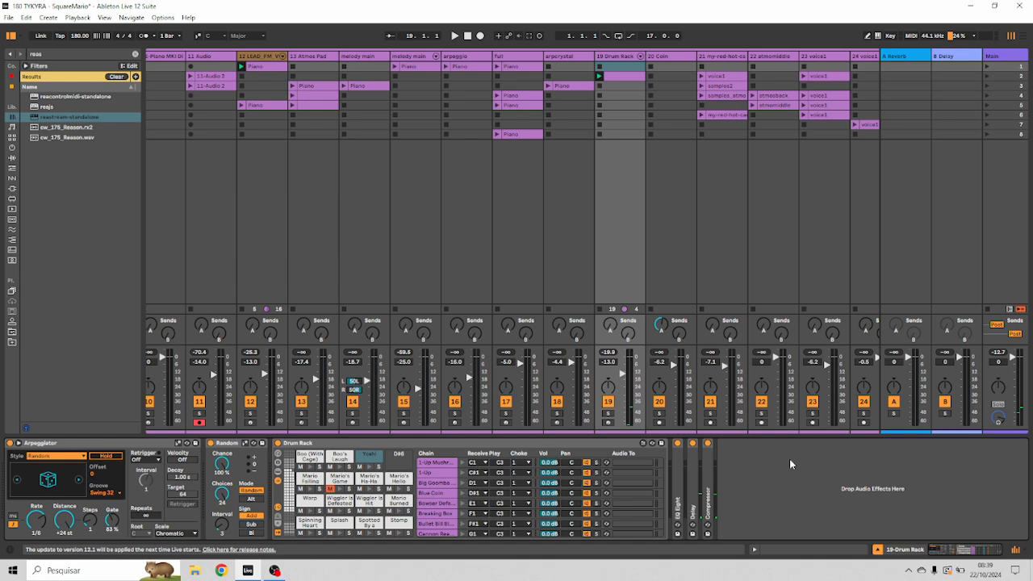
key(ctrl+f)
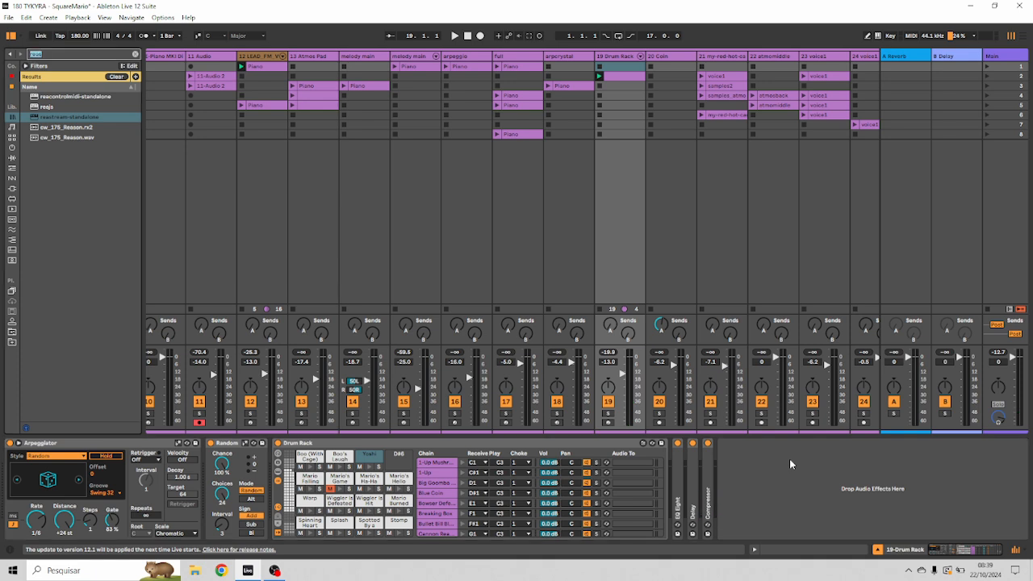
text(roar)
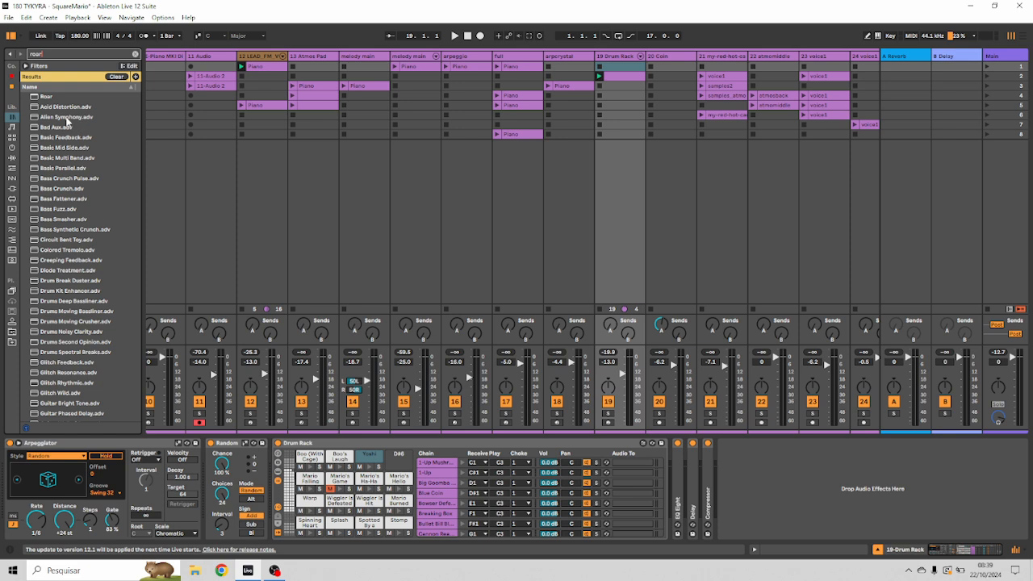
mouse_move(67, 119)
mouse_down()
mouse_move(686, 464)
mouse_move(773, 490)
mouse_up()
key(space)
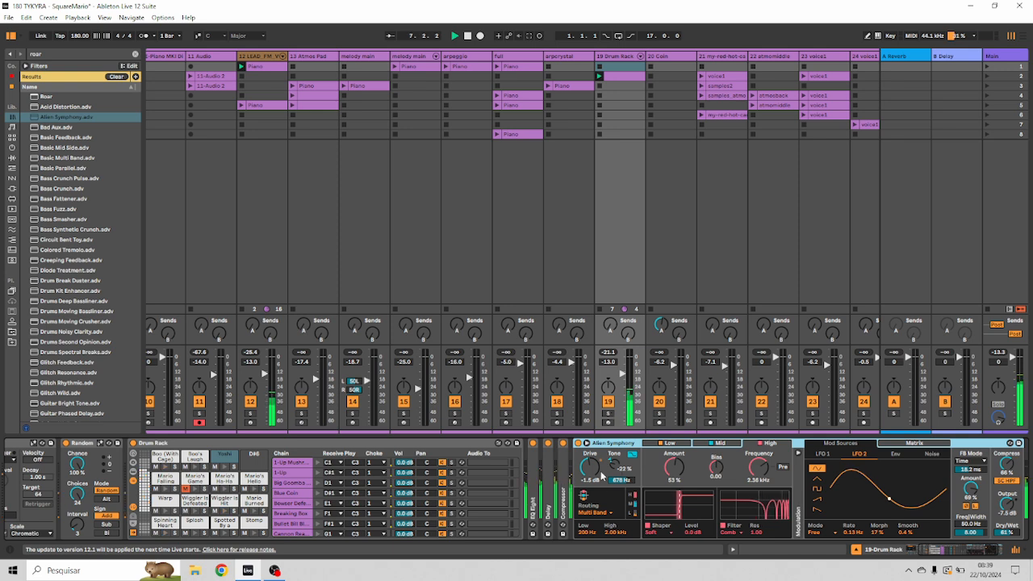
key(Delete)
Find the Beat Repeat effect and add it after Alien Symphony on the Drum Rack track
key(ctrl+f)
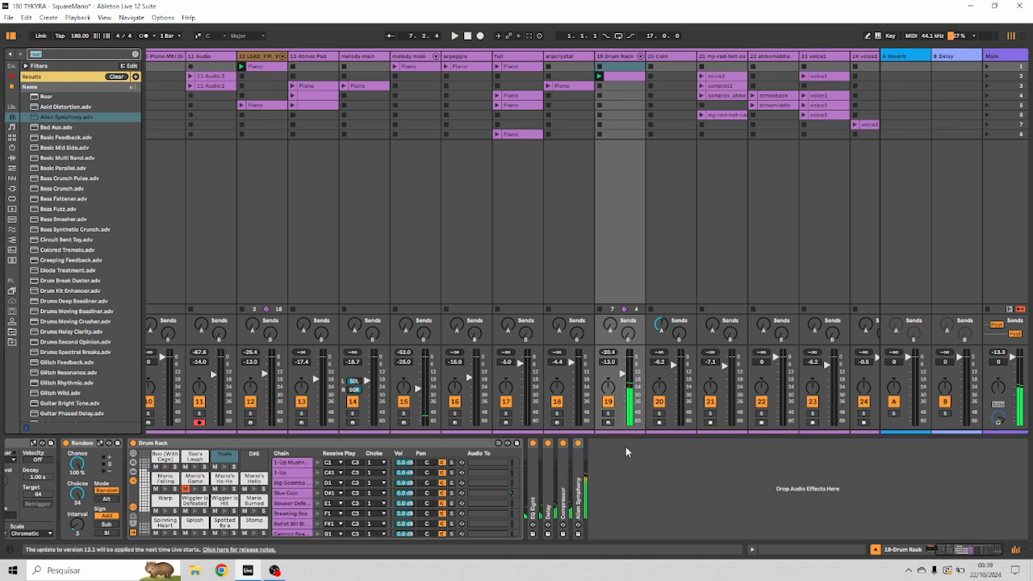
text(beat)
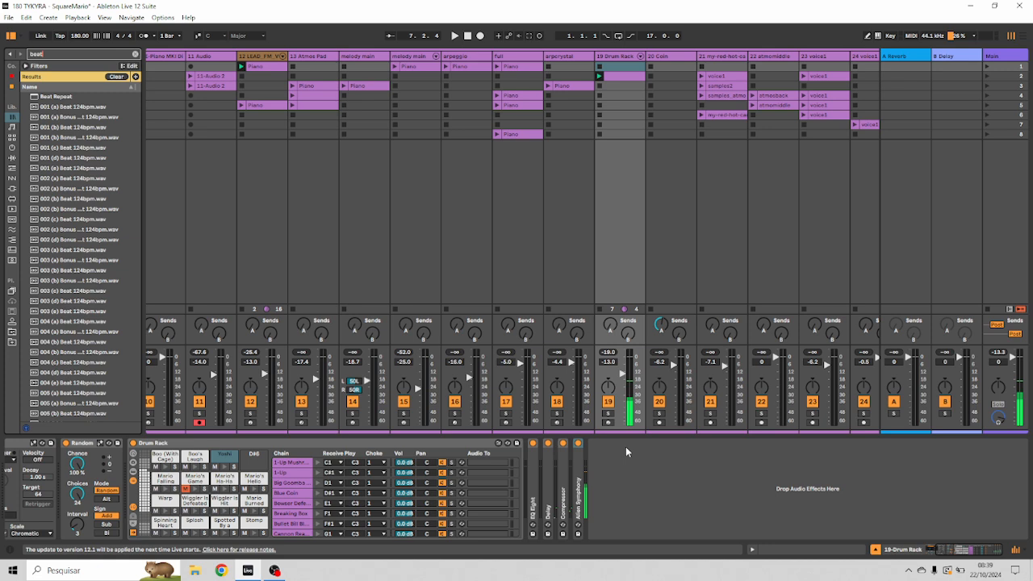
key(Down)
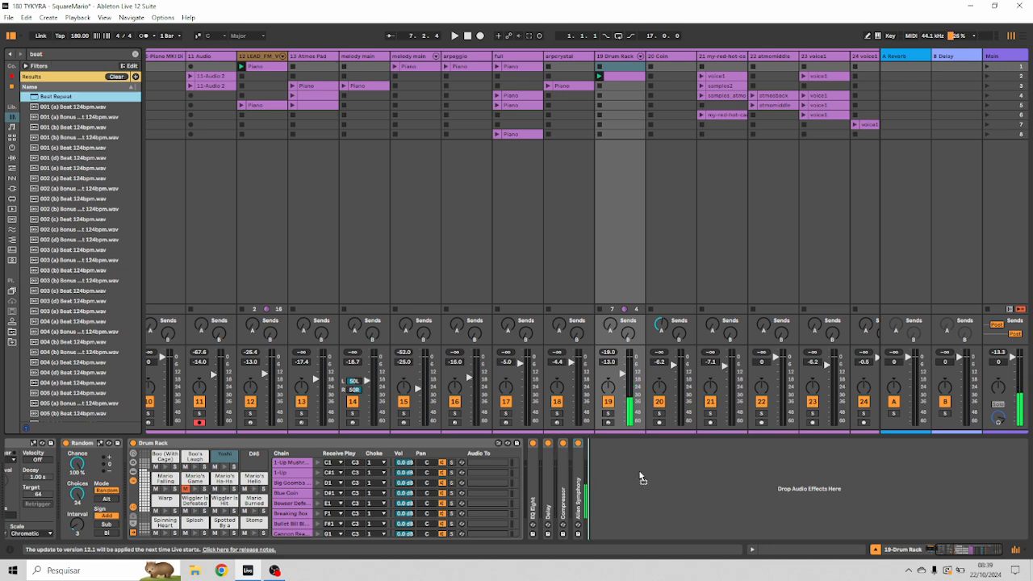
drag(640, 473, 638, 471)
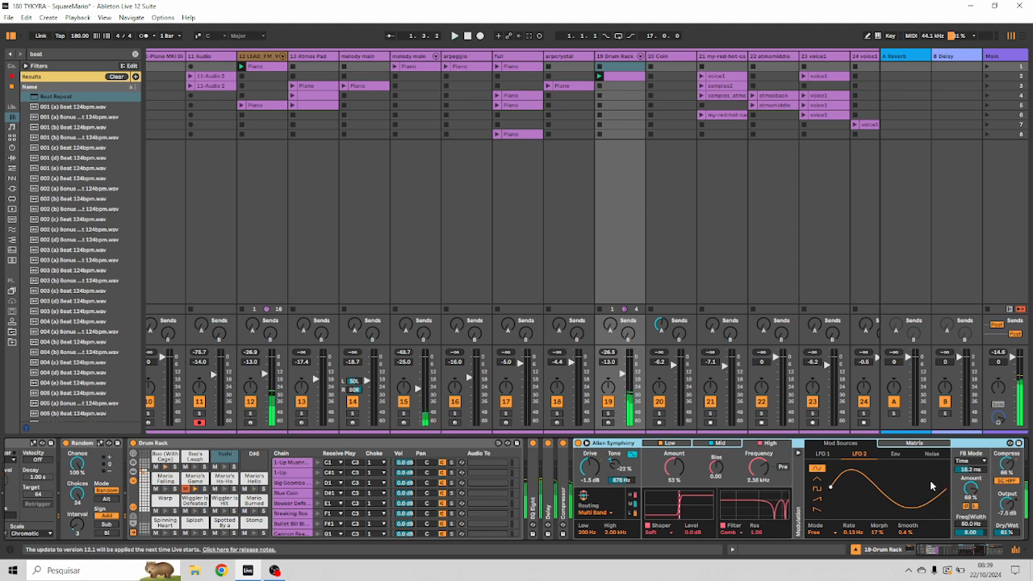
Lower Alien Symphony's feedback amount to 16% and fold the device
drag(973, 494, 972, 542)
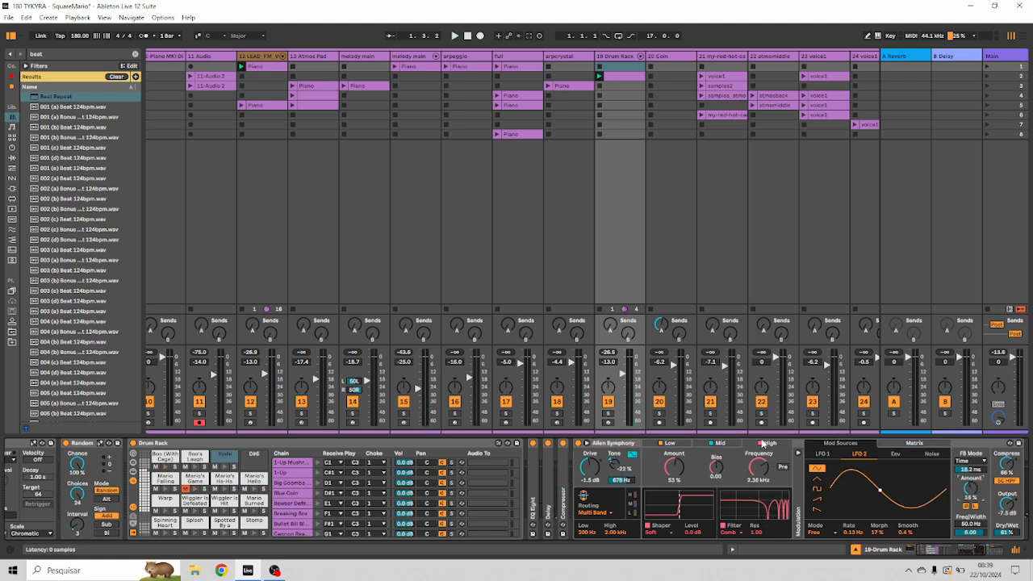
double_click(606, 444)
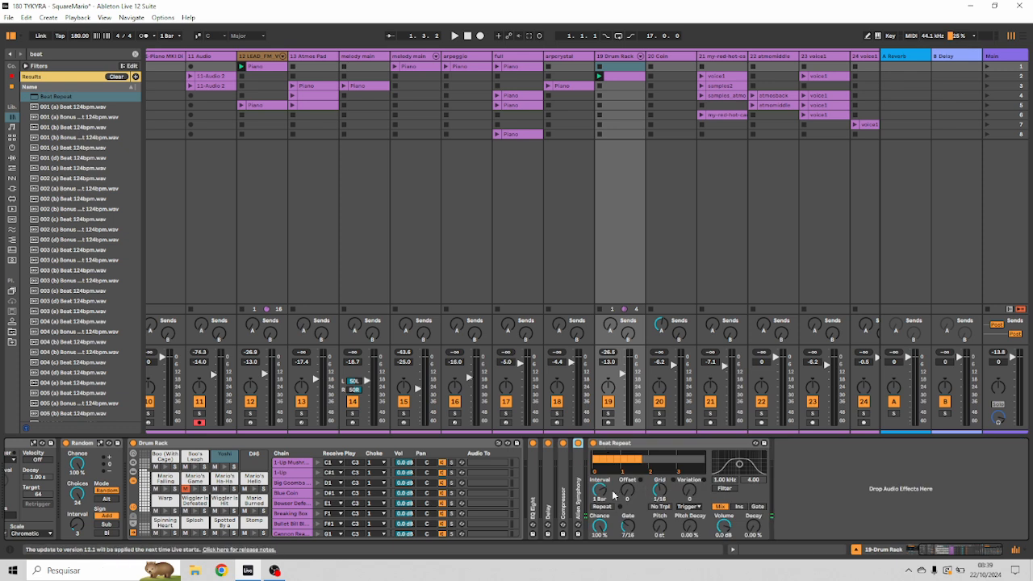
Set Beat Repeat to a 1/16 interval, 1/64 grid, 42.1% chance and Ins mode, and play the clips through it
drag(599, 489, 599, 517)
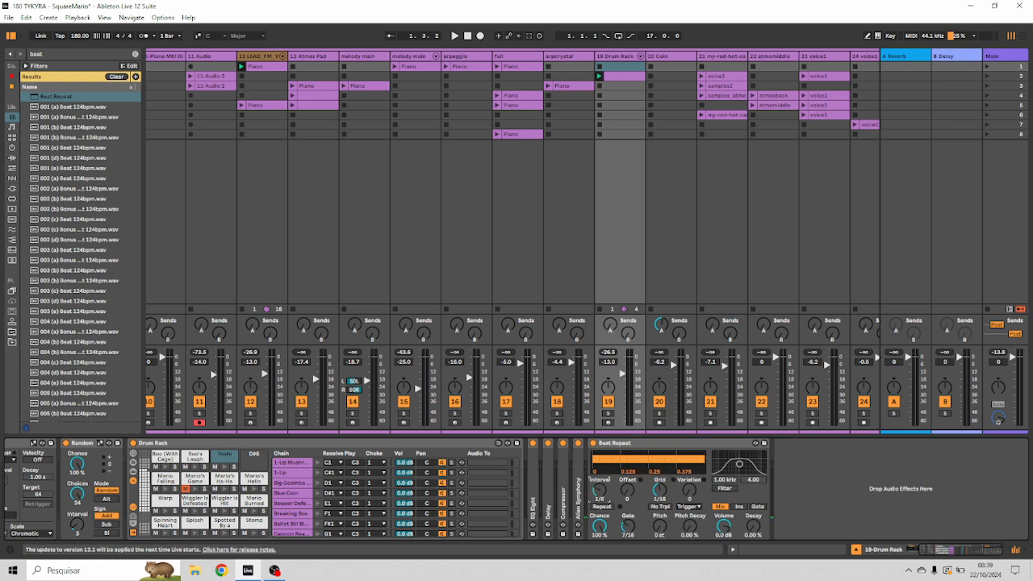
drag(656, 489, 656, 501)
drag(599, 526, 600, 539)
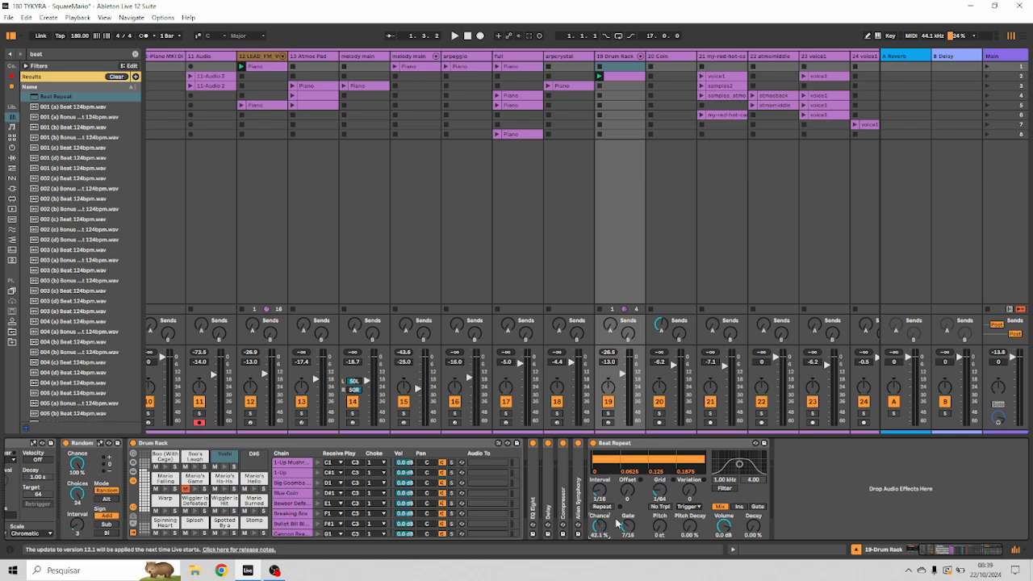
click(742, 507)
key(space)
scroll(729, 162, right, 3)
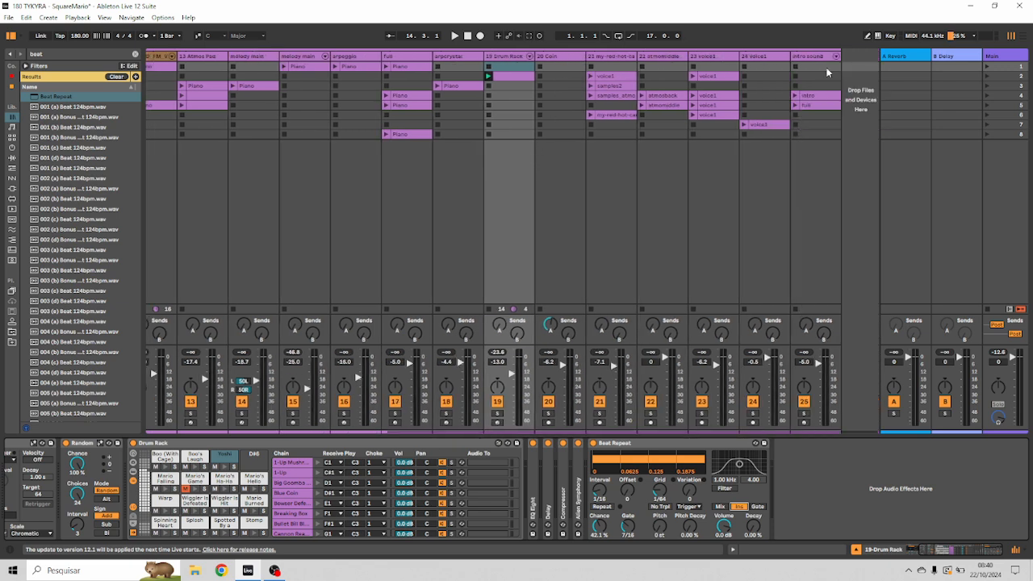
scroll(810, 212, left, 7)
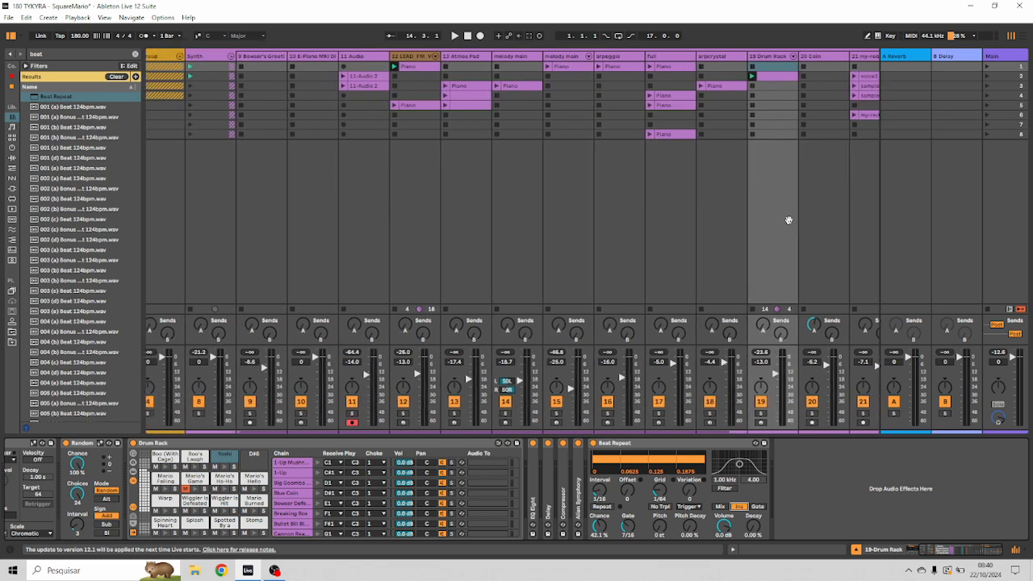
scroll(789, 220, left, 1)
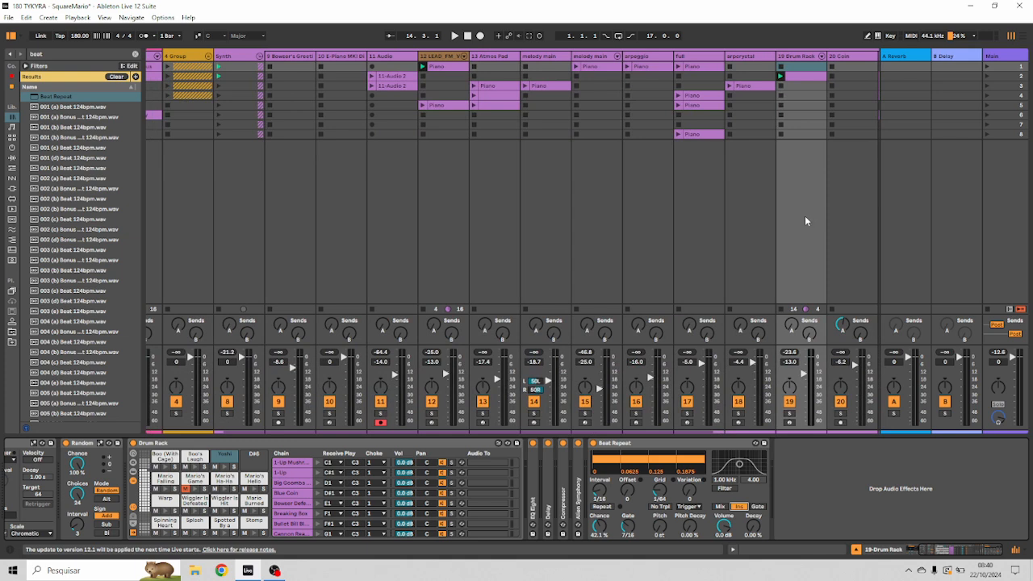